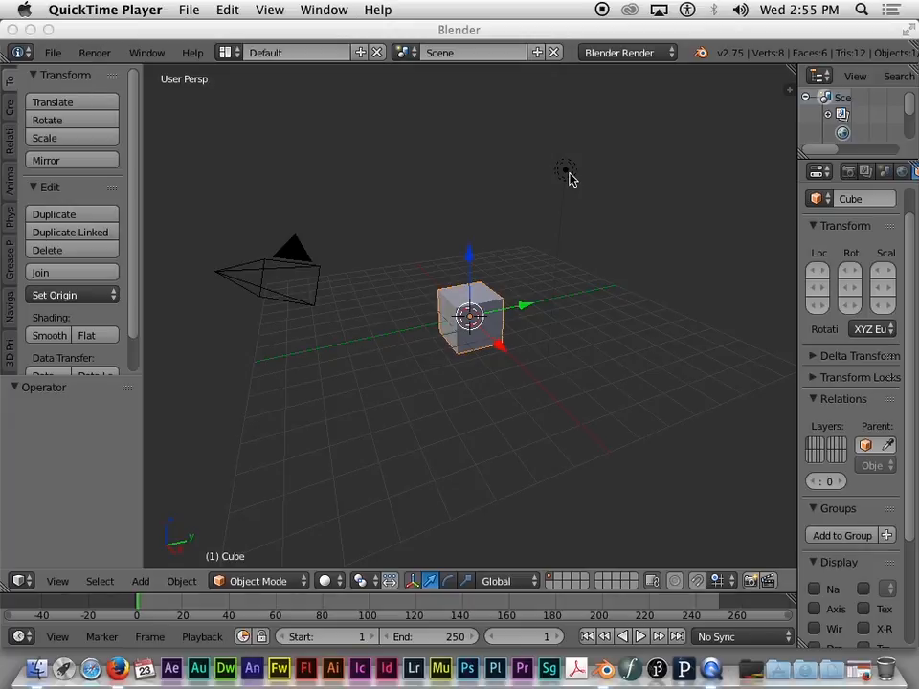
Step: Enlarge the outliner so Camera, Cube and Lamp are listed, then select the Lamp there
{"action": "left_click", "coordinate": [570, 177]}
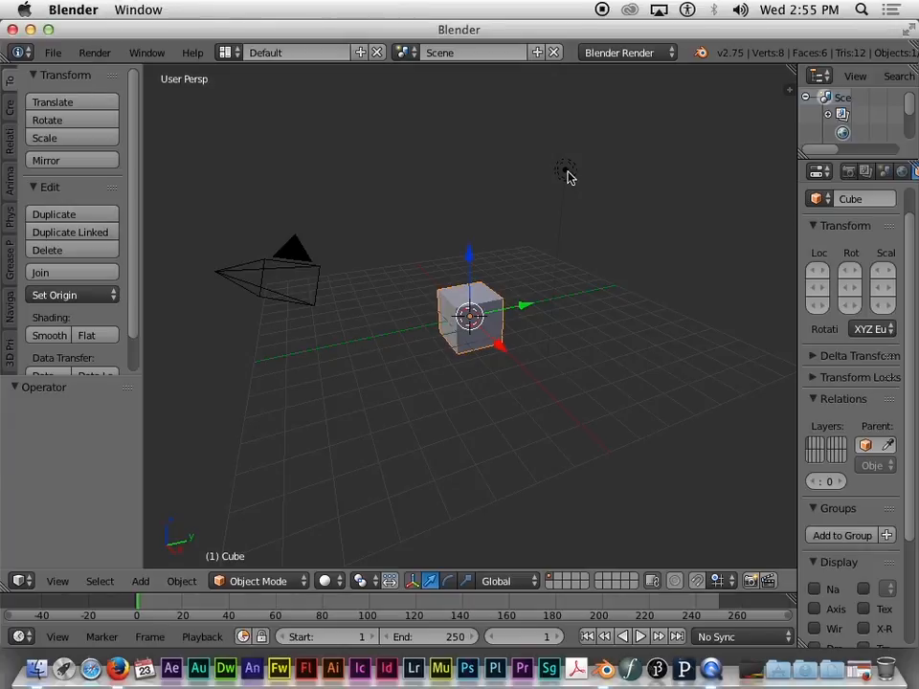
{"action": "right_click", "coordinate": [566, 173]}
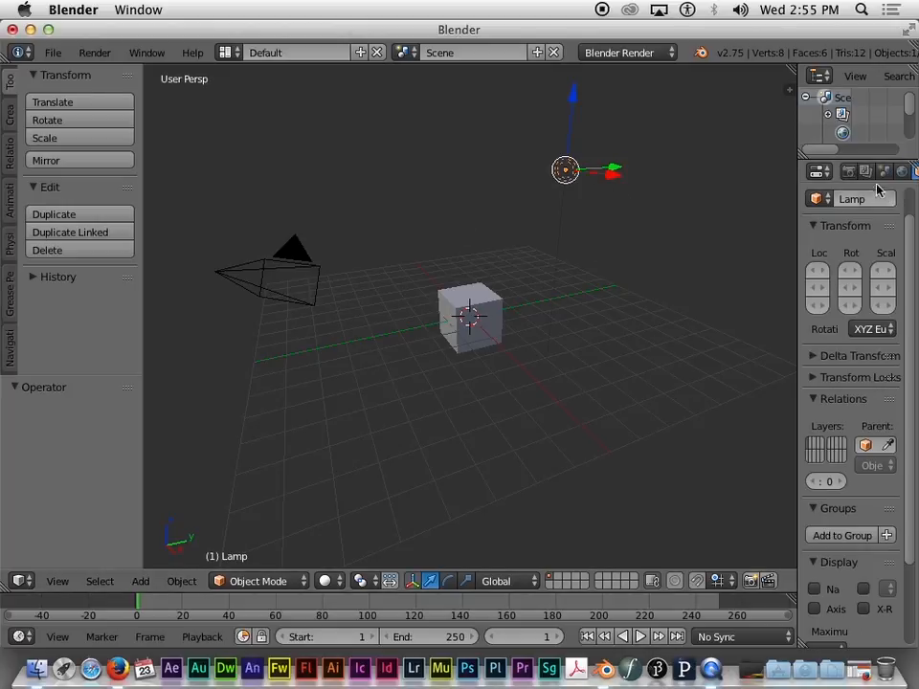
{"action": "left_click_drag", "start_coordinate": [864, 162], "coordinate": [862, 285]}
{"action": "left_click_drag", "start_coordinate": [800, 230], "coordinate": [687, 235]}
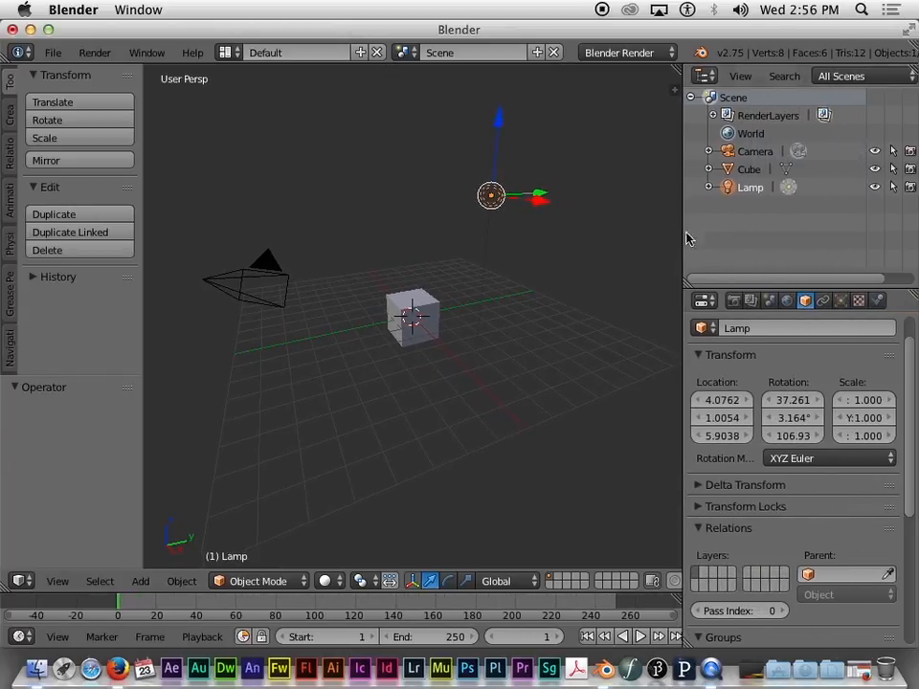
{"action": "left_click", "coordinate": [740, 179]}
{"action": "left_click", "coordinate": [743, 188]}
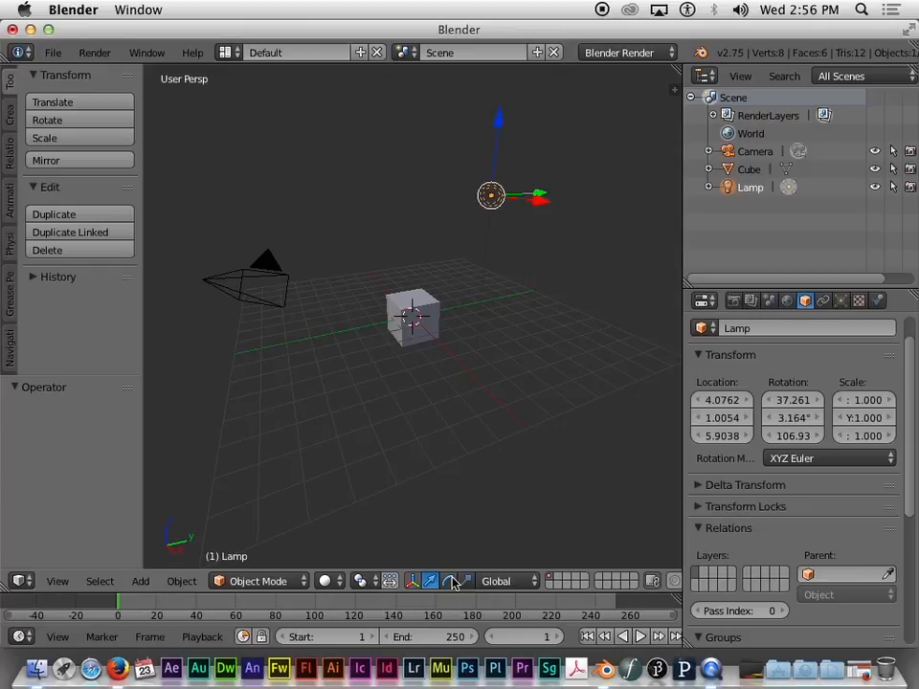
Step: Switch the 3D viewport shading to Material
{"action": "left_click", "coordinate": [326, 582]}
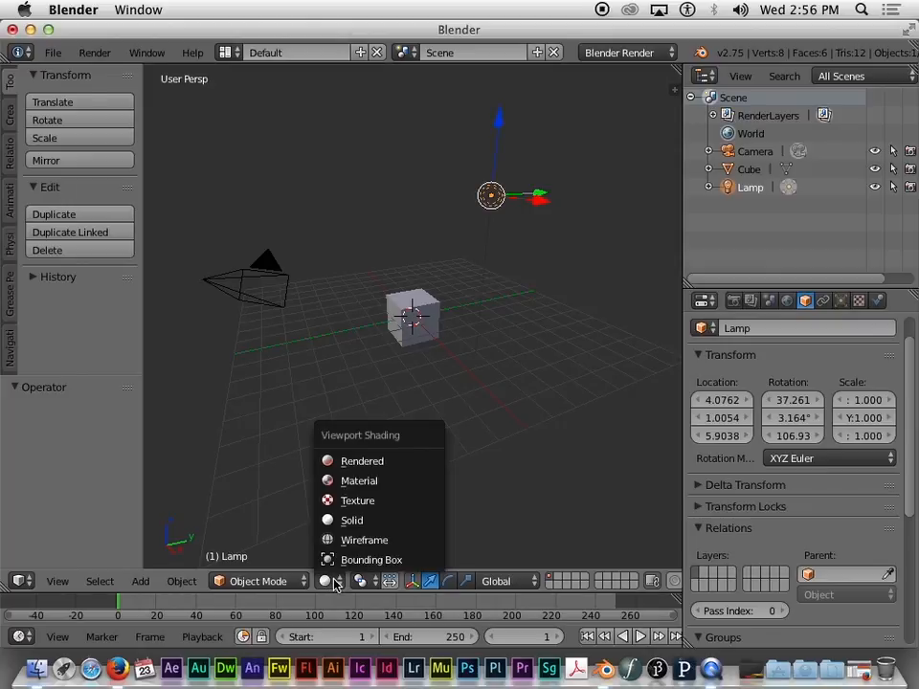
{"action": "left_click", "coordinate": [356, 481]}
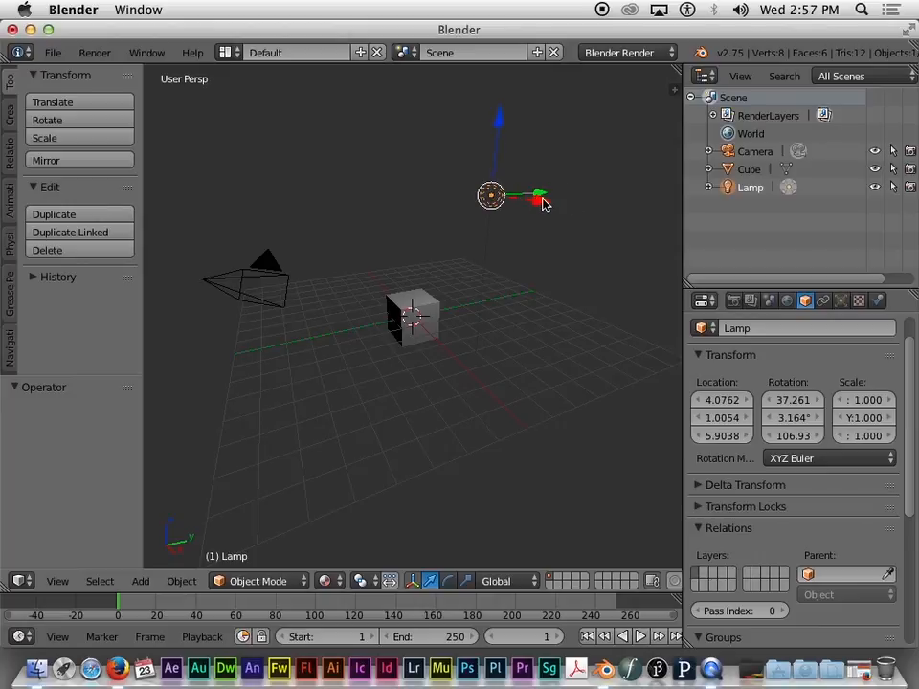
Step: Drag the lamp along X, then freely to about 5.19, 0.19, 4.80
{"action": "left_click_drag", "start_coordinate": [543, 204], "coordinate": [561, 214]}
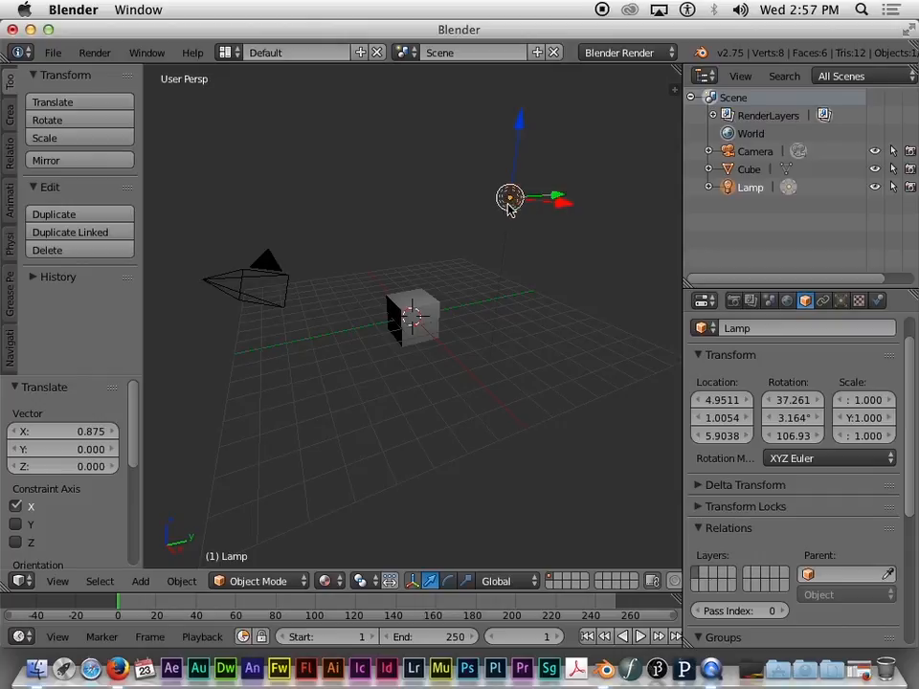
{"action": "left_click_drag", "start_coordinate": [517, 203], "coordinate": [510, 294]}
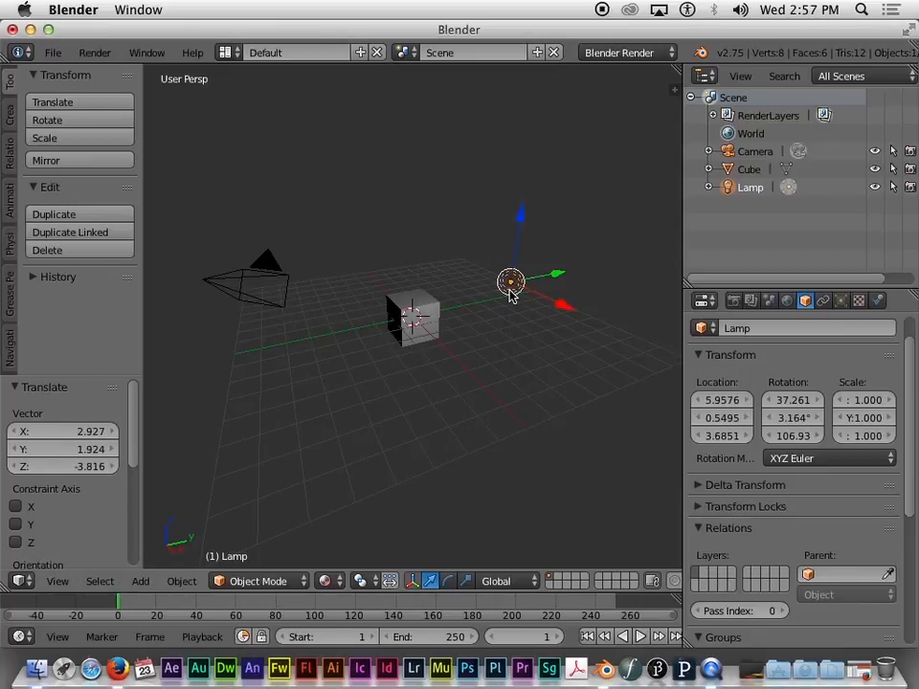
{"action": "left_click_drag", "start_coordinate": [514, 295], "coordinate": [501, 254]}
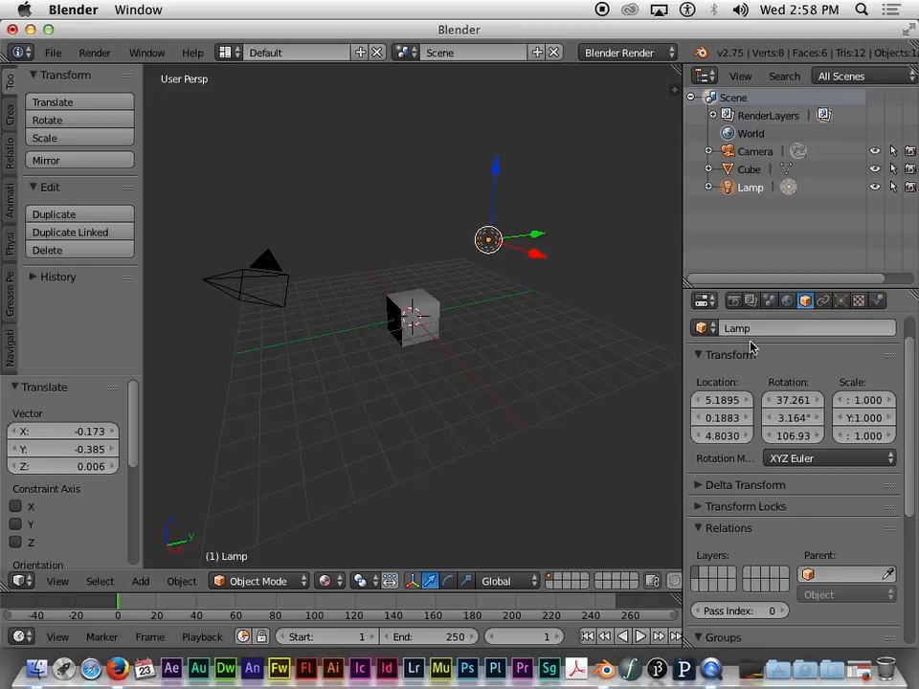
Step: Set the lamp's Location X to 6.1295 in the Transform panel
{"action": "left_click", "coordinate": [723, 403]}
{"action": "key", "text": "Return"}
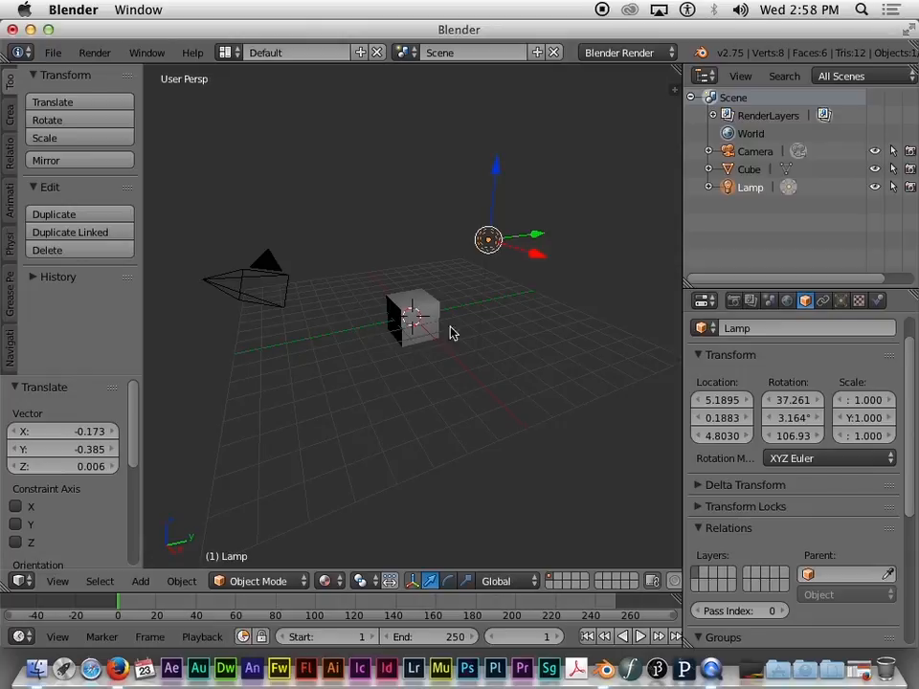
{"action": "mouse_move", "coordinate": [725, 406]}
{"action": "left_mouse_down"}
{"action": "mouse_move", "coordinate": [744, 405]}
{"action": "mouse_move", "coordinate": [736, 406]}
{"action": "left_mouse_up"}
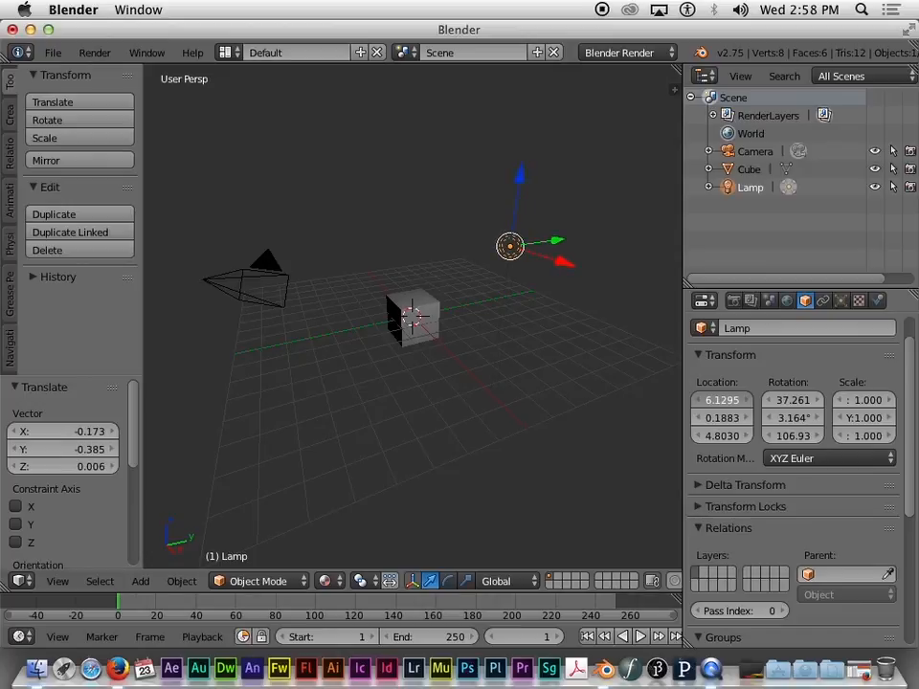
{"action": "left_click", "coordinate": [720, 403]}
{"action": "left_click", "coordinate": [719, 419]}
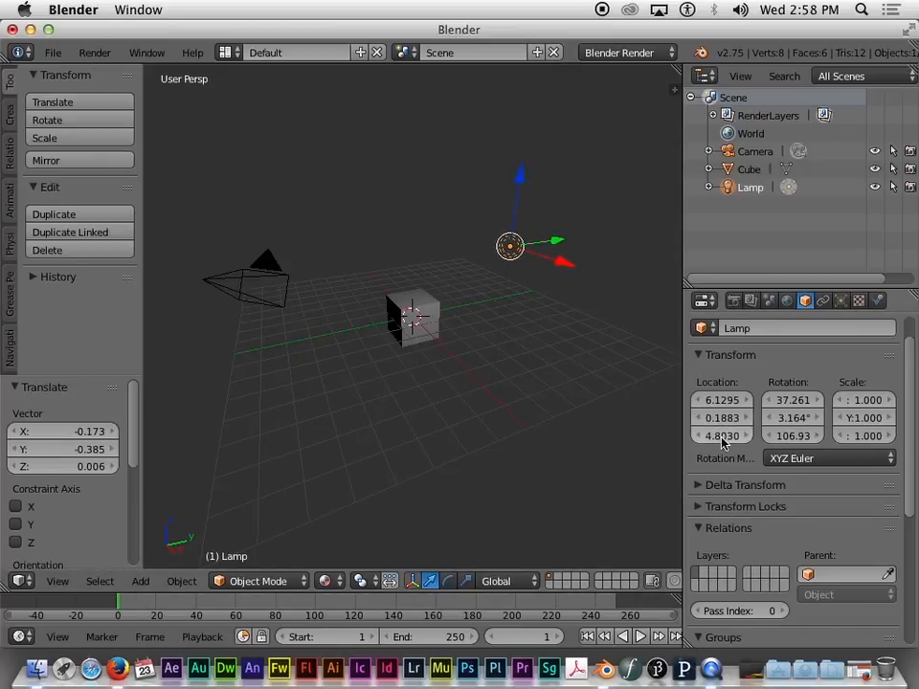
{"action": "left_click", "coordinate": [728, 404]}
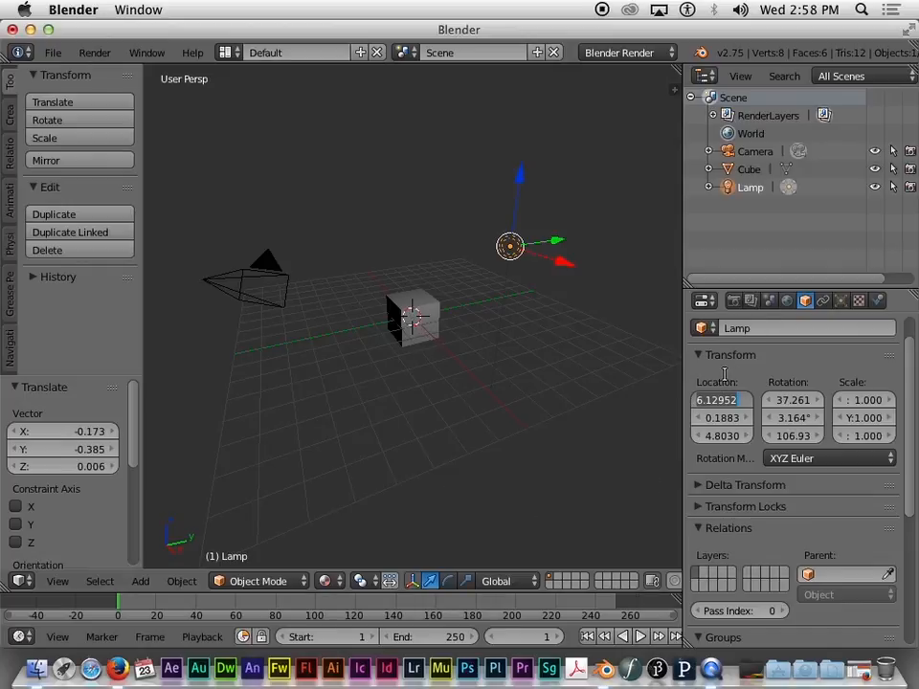
{"action": "key", "text": "Return"}
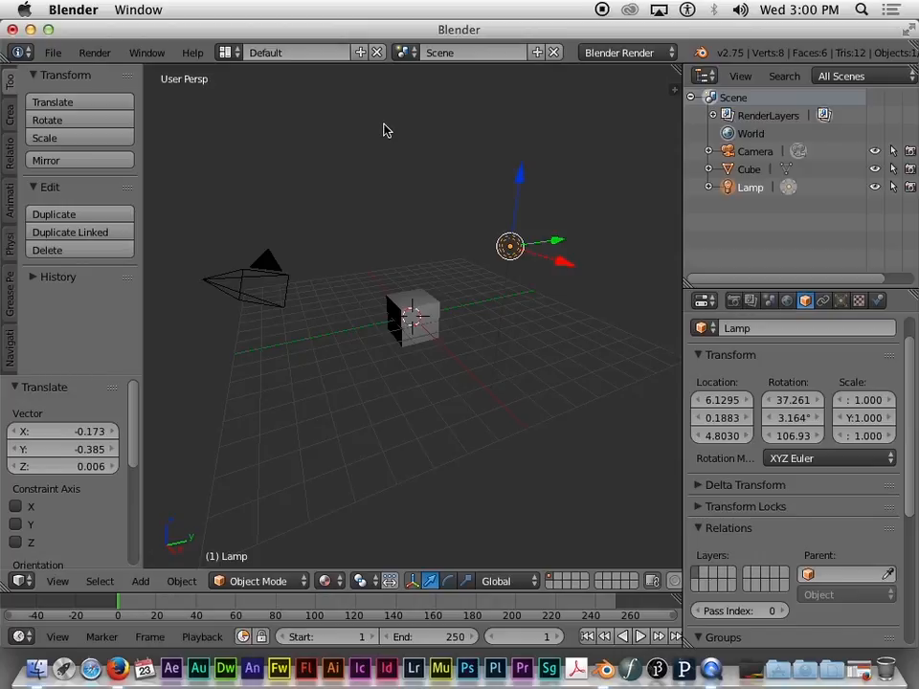
Step: Nudge the lamp to Y 0.1766 and switch the 3D view to Quad View
{"action": "mouse_move", "coordinate": [562, 246]}
{"action": "left_mouse_down"}
{"action": "mouse_move", "coordinate": [378, 281]}
{"action": "mouse_move", "coordinate": [484, 260]}
{"action": "mouse_move", "coordinate": [563, 262]}
{"action": "left_mouse_up"}
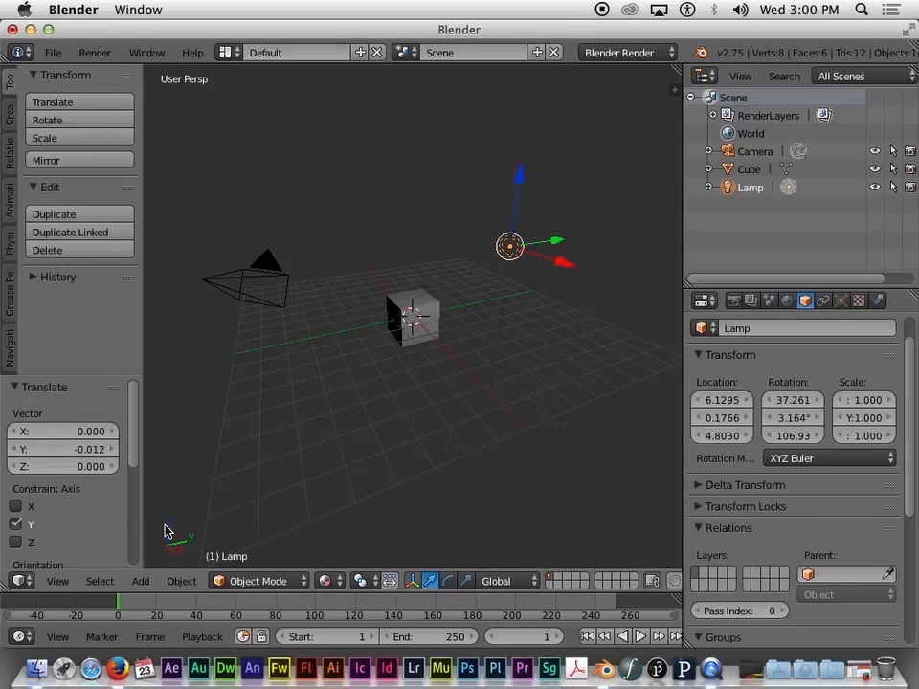
{"action": "left_click", "coordinate": [58, 586]}
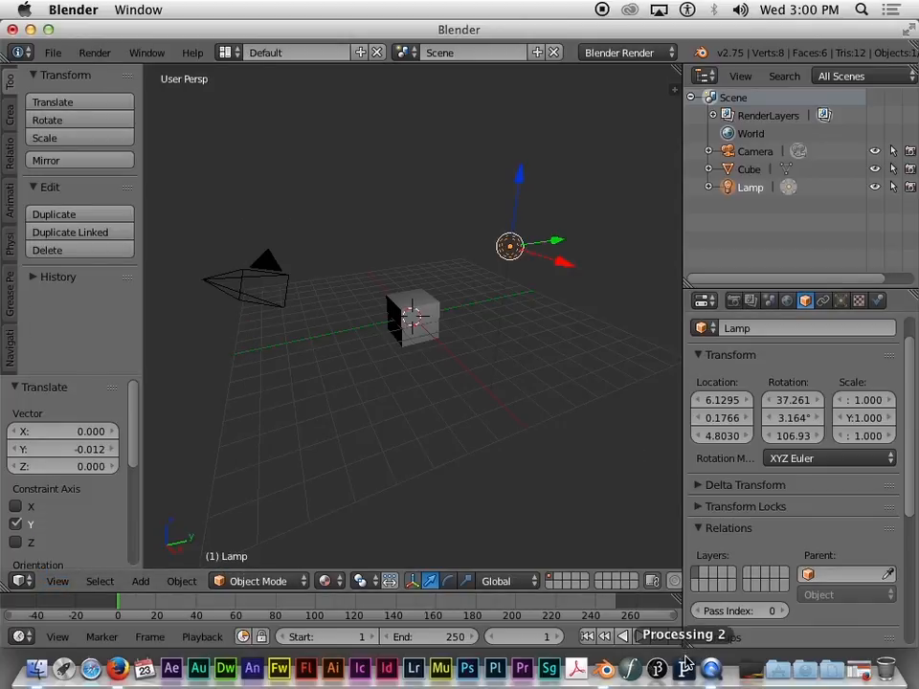
{"action": "left_click_drag", "start_coordinate": [691, 651], "coordinate": [679, 537]}
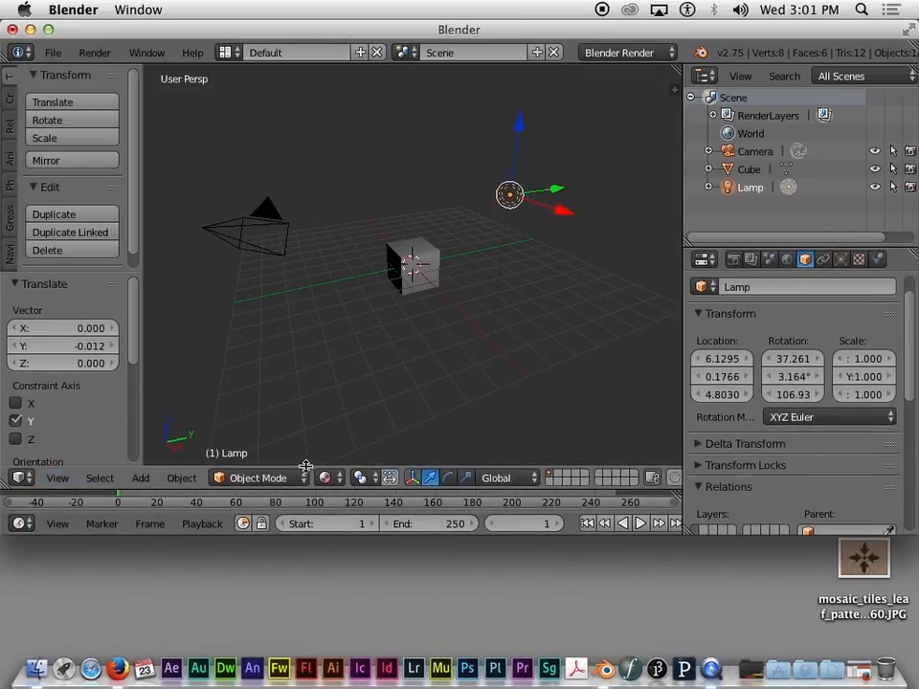
{"action": "left_click", "coordinate": [60, 479]}
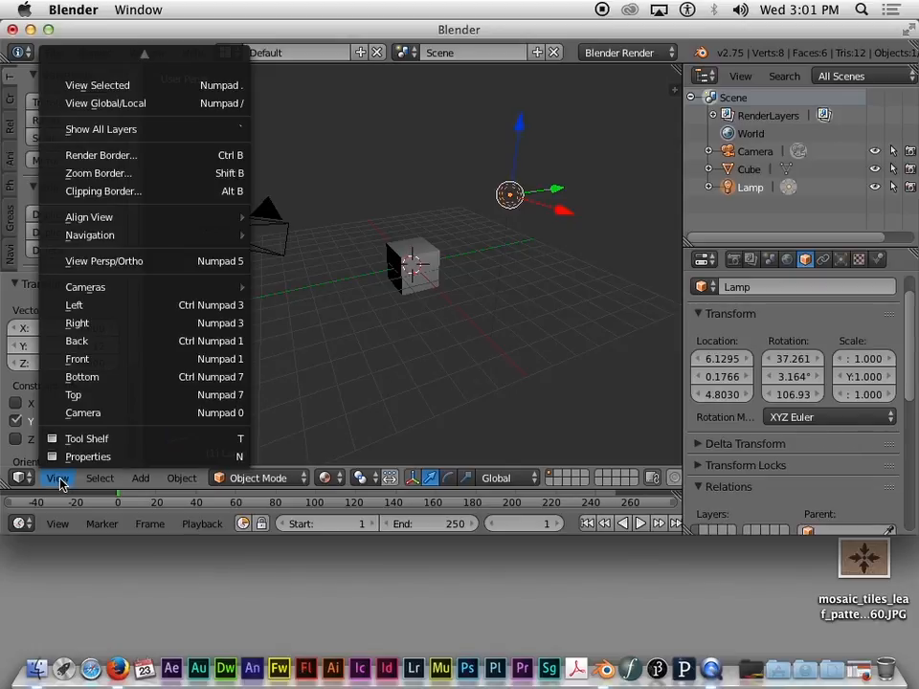
{"action": "left_click", "coordinate": [59, 479]}
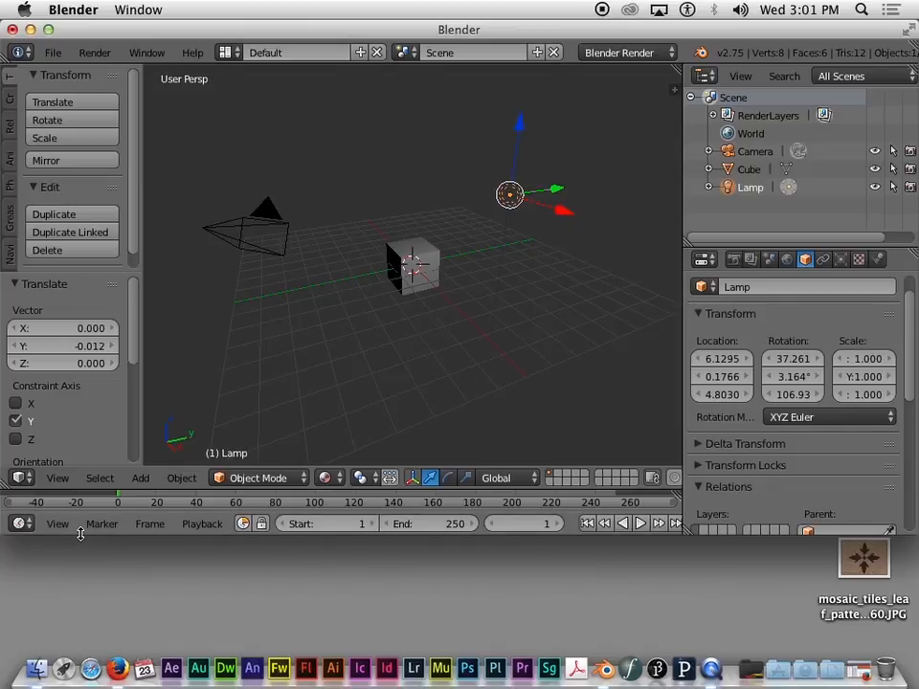
{"action": "left_click_drag", "start_coordinate": [80, 533], "coordinate": [83, 554]}
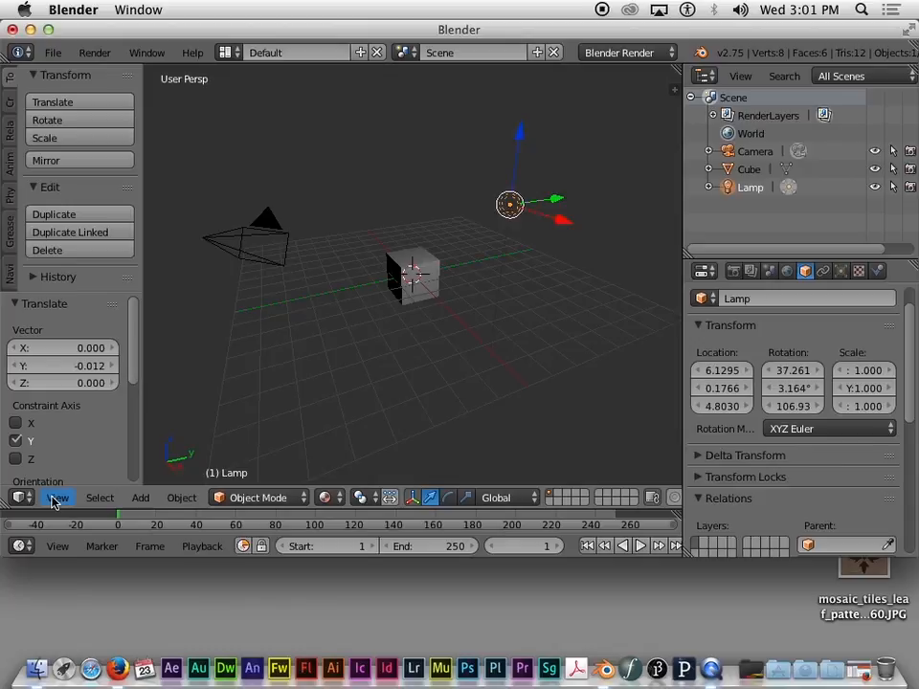
{"action": "left_click", "coordinate": [57, 498]}
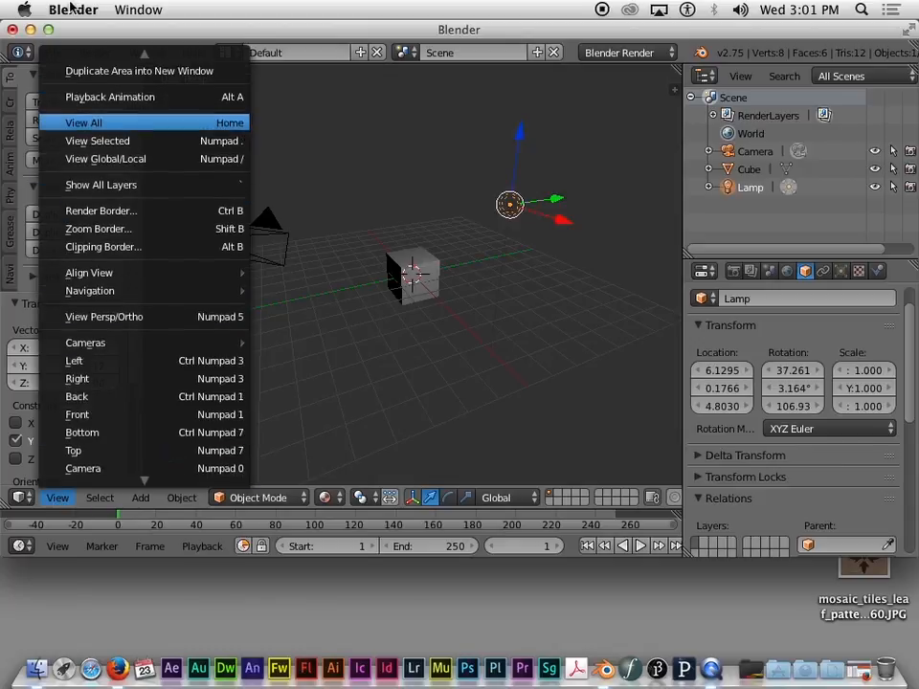
{"action": "left_click", "coordinate": [105, 99]}
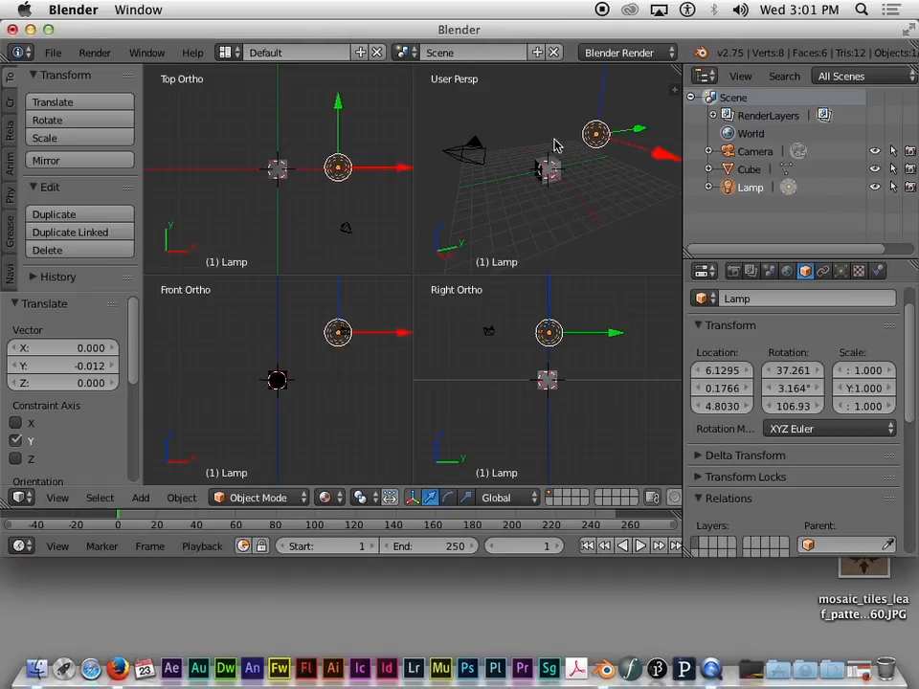
Step: Drag the lamp in the Top, Front and Right views to about 4.76, 0.44, 3.71
{"action": "mouse_move", "coordinate": [640, 131]}
{"action": "left_mouse_down"}
{"action": "mouse_move", "coordinate": [570, 156]}
{"action": "mouse_move", "coordinate": [652, 133]}
{"action": "mouse_move", "coordinate": [618, 132]}
{"action": "mouse_move", "coordinate": [560, 160]}
{"action": "mouse_move", "coordinate": [654, 144]}
{"action": "left_mouse_up"}
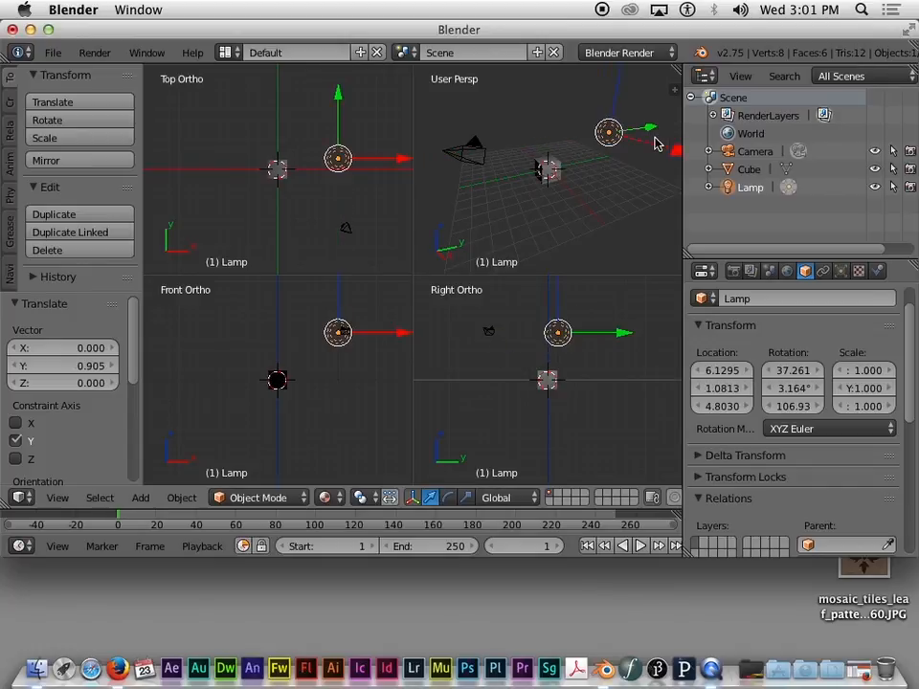
{"action": "left_click_drag", "start_coordinate": [404, 332], "coordinate": [374, 345]}
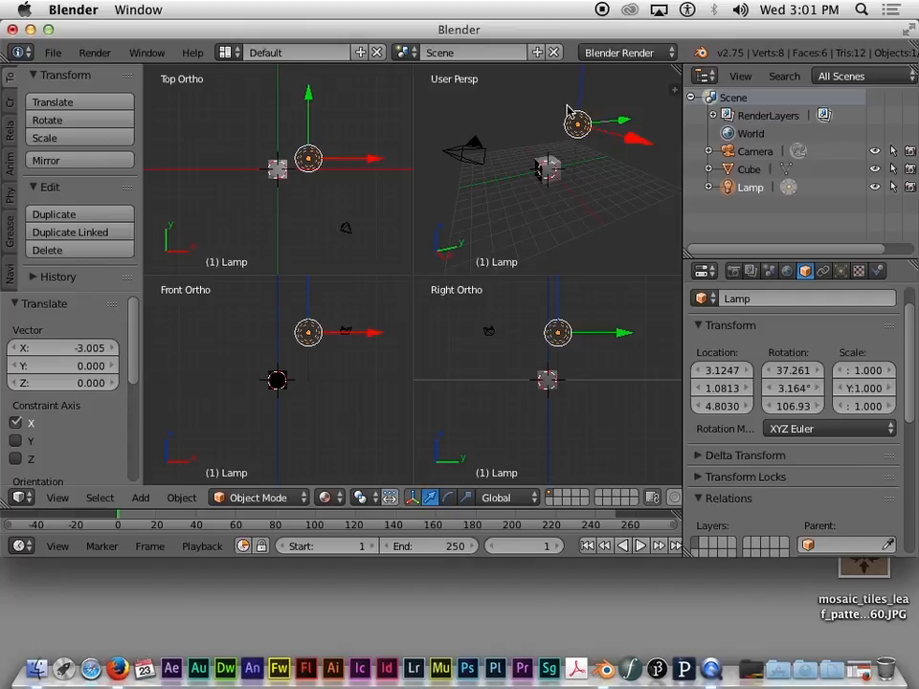
{"action": "left_click_drag", "start_coordinate": [316, 163], "coordinate": [333, 213]}
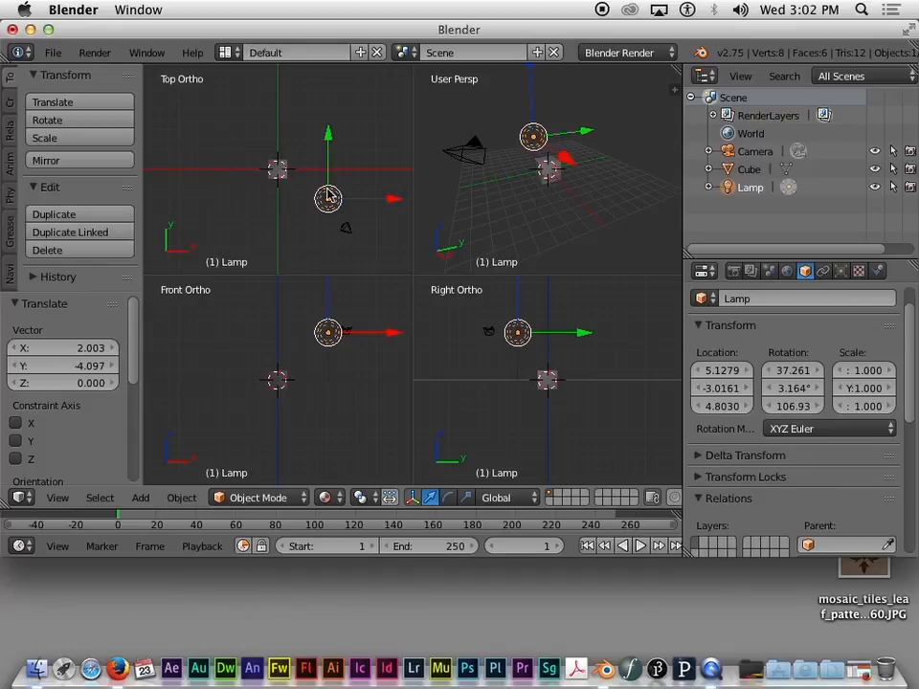
{"action": "left_click_drag", "start_coordinate": [328, 197], "coordinate": [285, 145]}
{"action": "left_click_drag", "start_coordinate": [288, 330], "coordinate": [333, 350]}
{"action": "left_click_drag", "start_coordinate": [578, 357], "coordinate": [554, 351]}
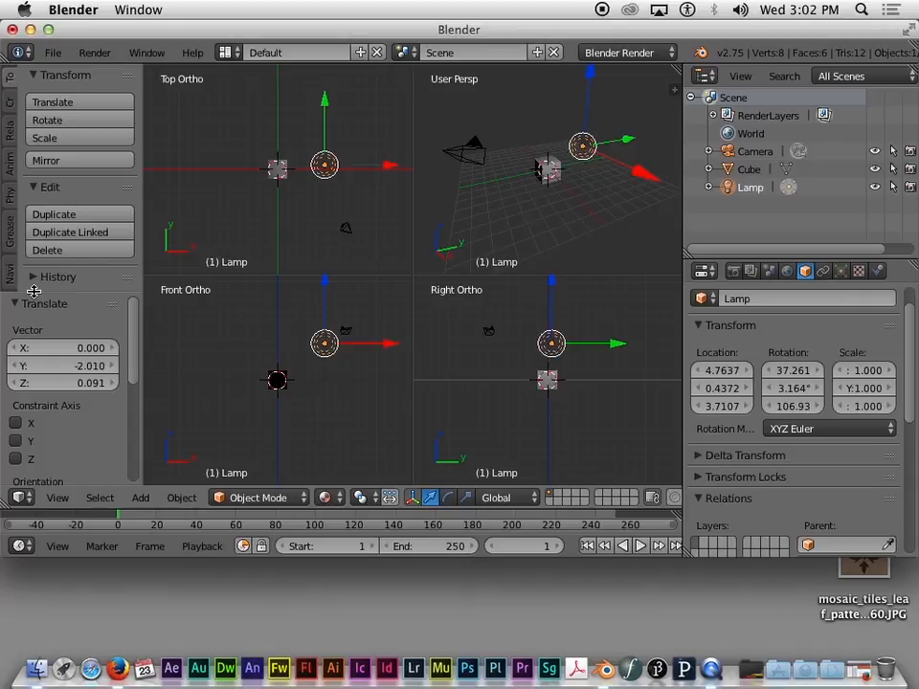
{"action": "left_click_drag", "start_coordinate": [33, 291], "coordinate": [45, 418]}
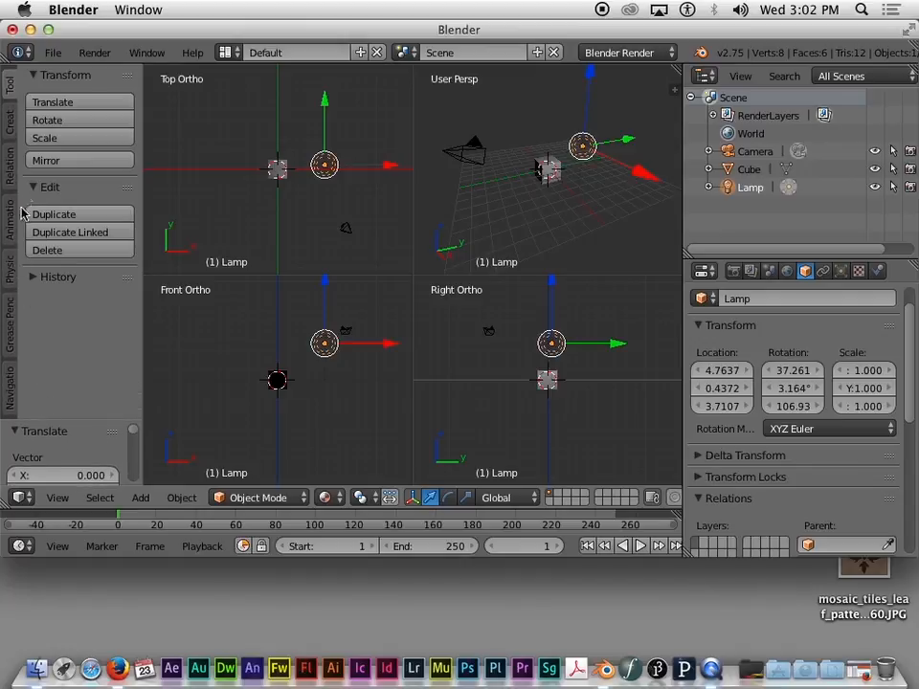
Step: Add two point lamps, Point and Point.001, sliding each out along Y
{"action": "left_click", "coordinate": [8, 122]}
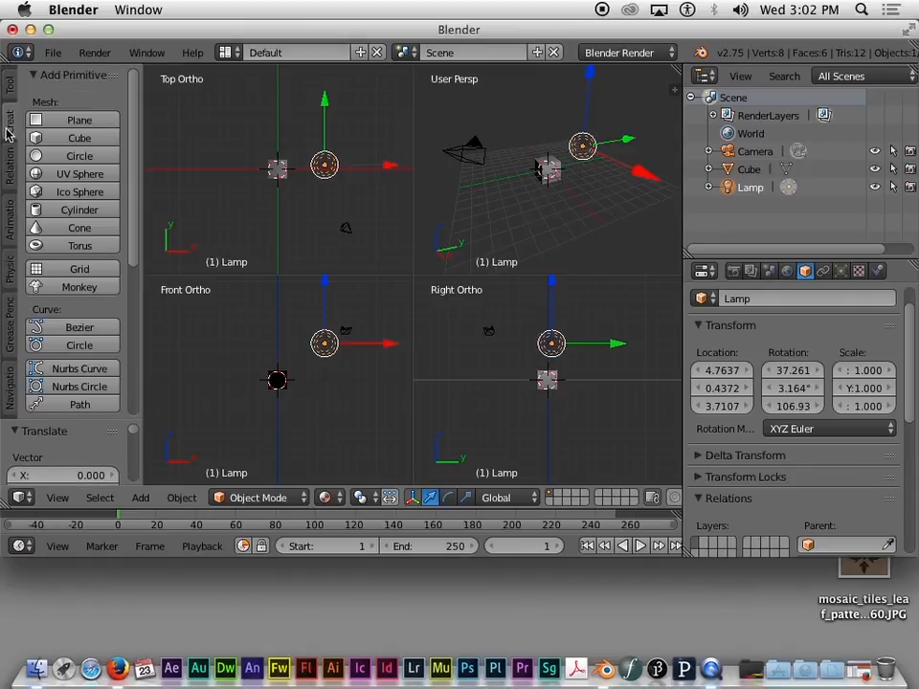
{"action": "scroll", "coordinate": [81, 159], "scroll_direction": "down", "scroll_amount": 3}
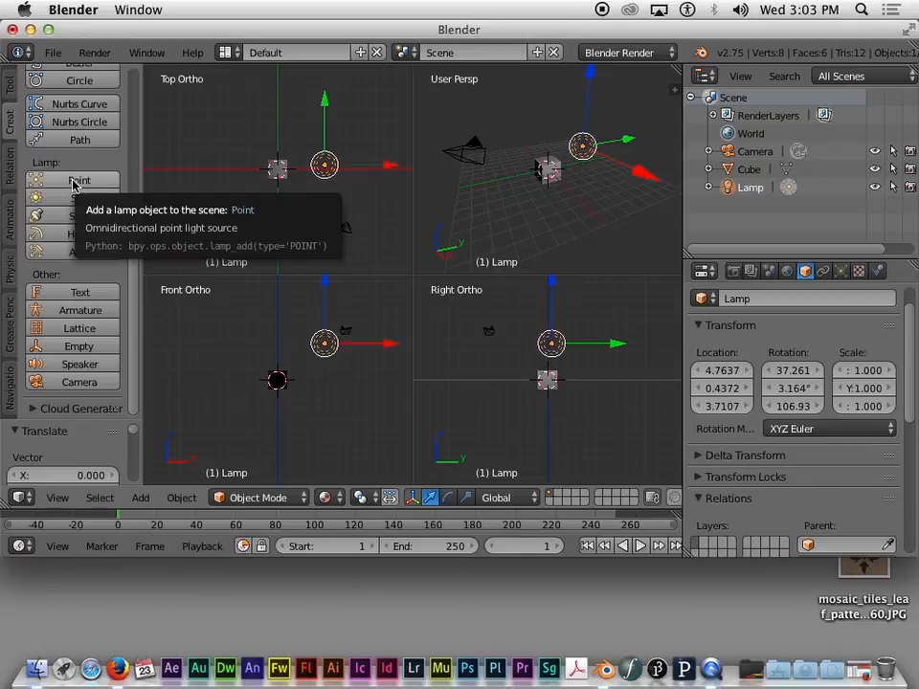
{"action": "left_click", "coordinate": [74, 184]}
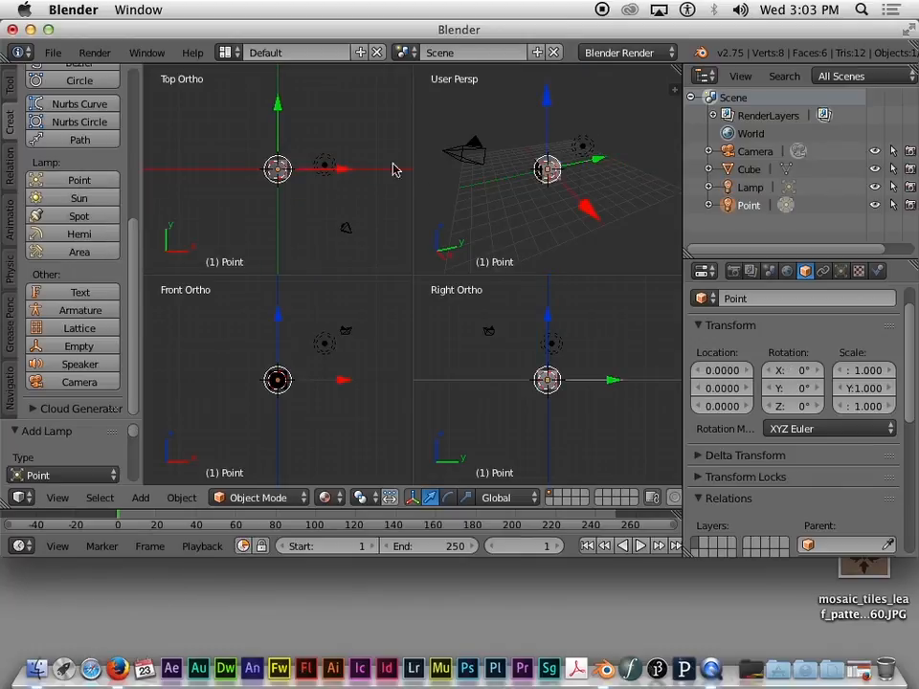
{"action": "left_click_drag", "start_coordinate": [272, 105], "coordinate": [280, 163]}
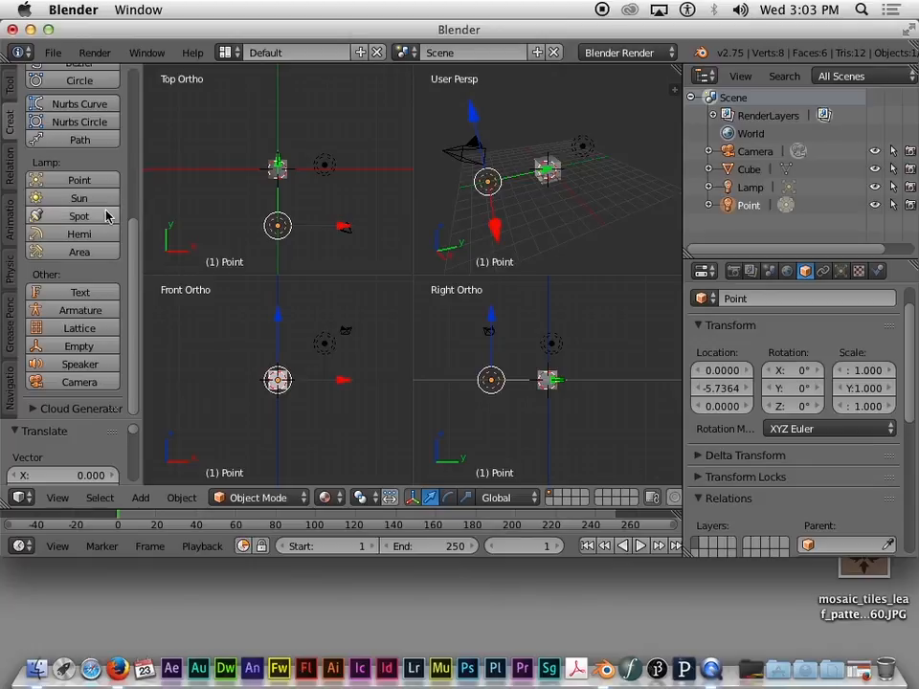
{"action": "left_click", "coordinate": [73, 184]}
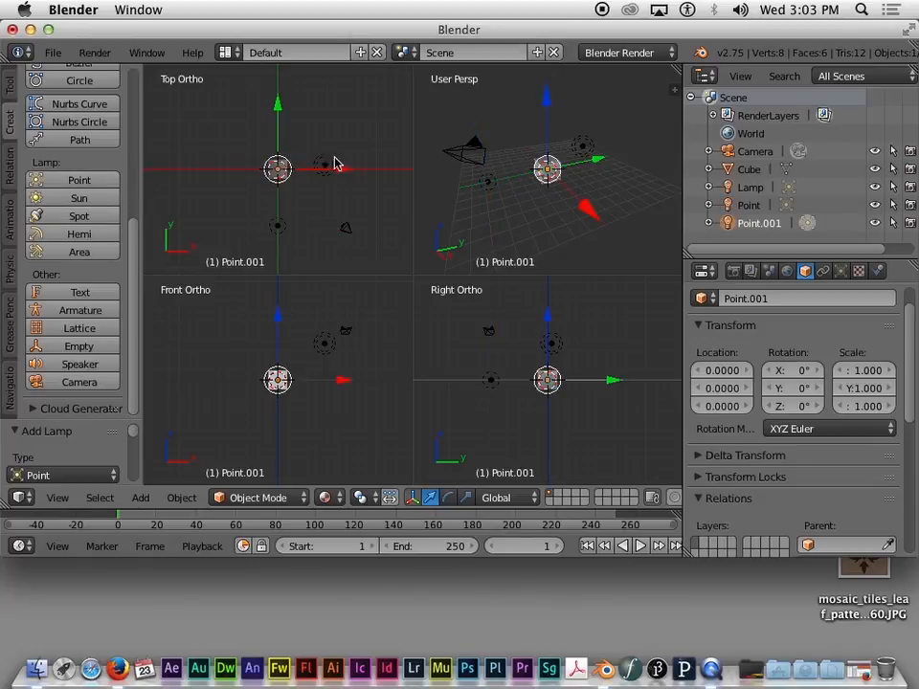
{"action": "left_click_drag", "start_coordinate": [278, 107], "coordinate": [283, 41]}
Step: Place Point.001 up-left of the cube
{"action": "left_click_drag", "start_coordinate": [277, 101], "coordinate": [227, 141]}
{"action": "left_click", "coordinate": [227, 141]}
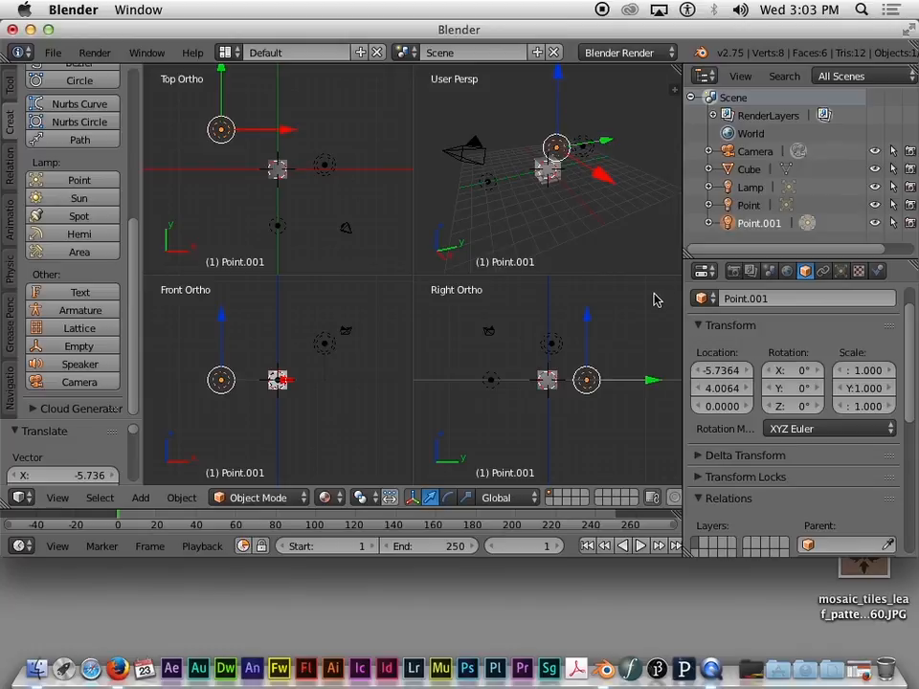
{"action": "key", "text": "g"}
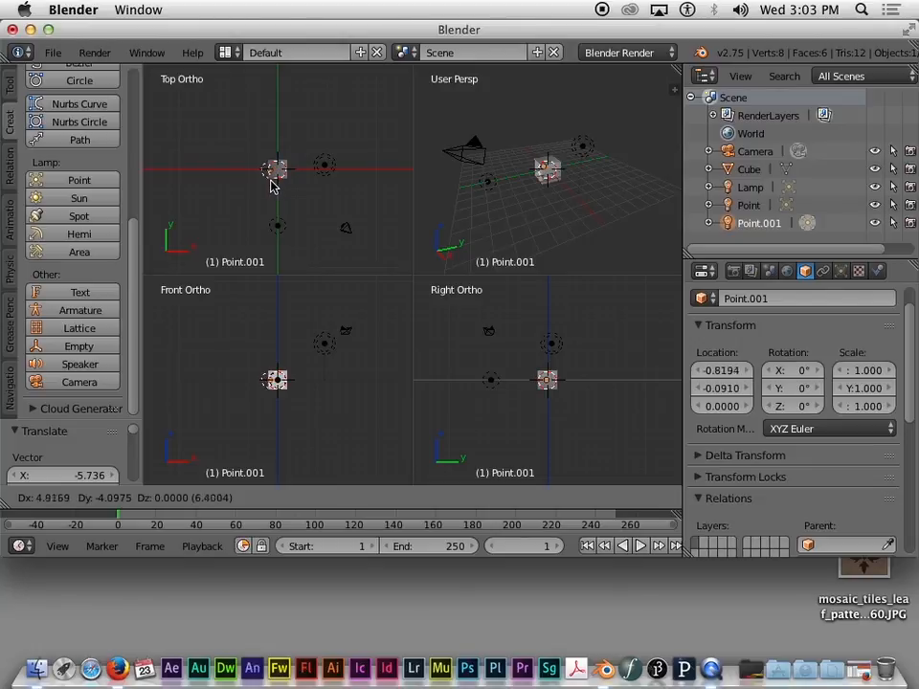
{"action": "left_click", "coordinate": [271, 185]}
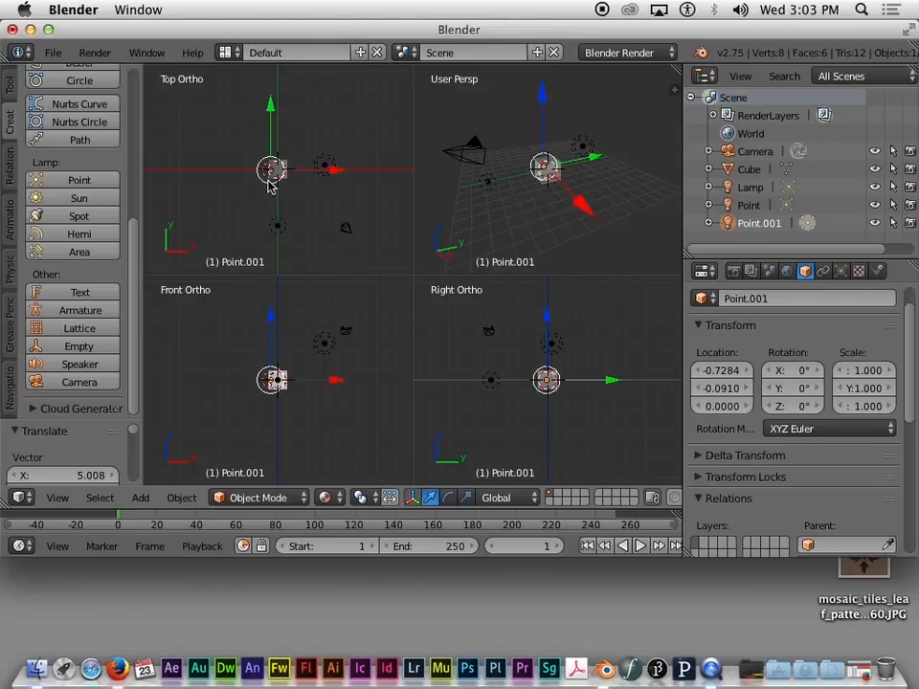
{"action": "key", "text": "g"}
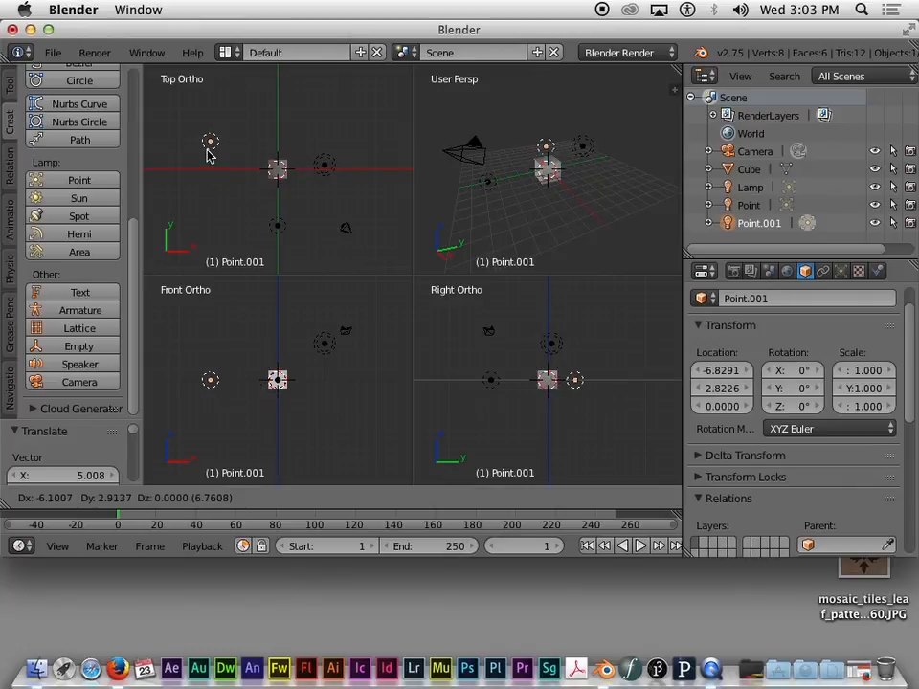
{"action": "left_click", "coordinate": [208, 156]}
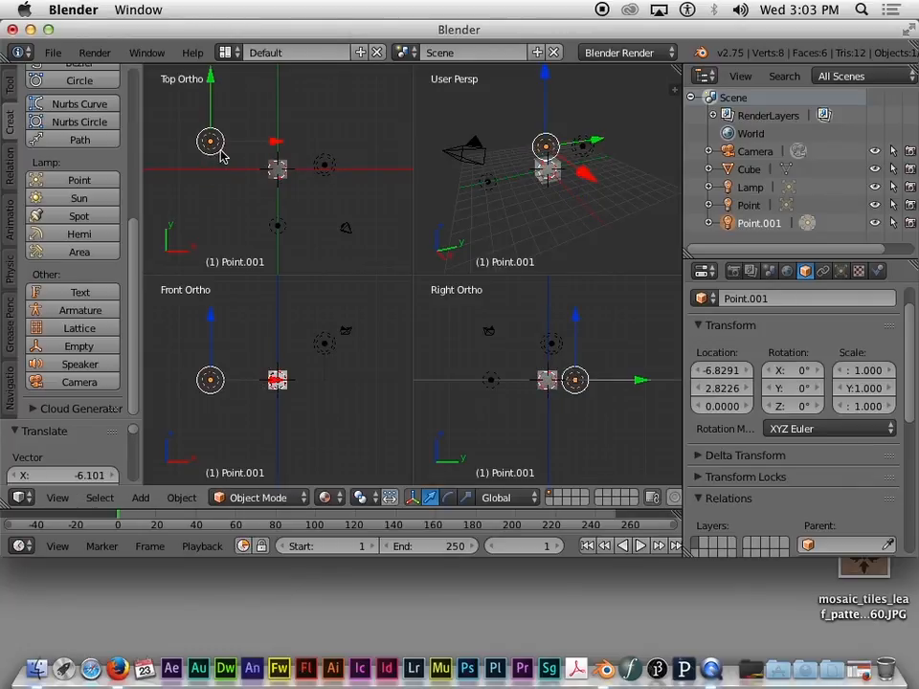
{"action": "key", "text": "g"}
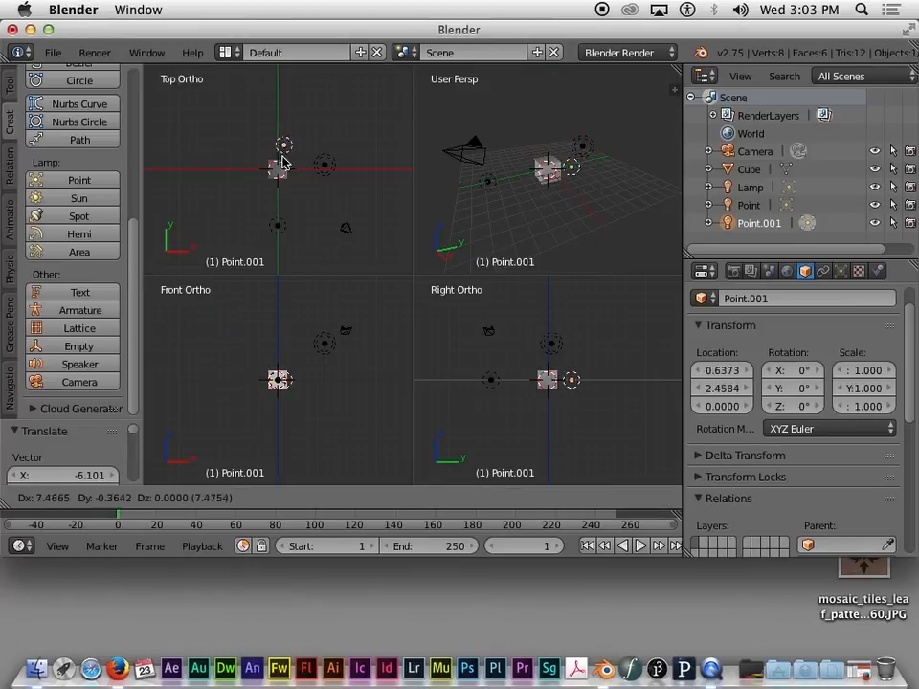
{"action": "left_click", "coordinate": [235, 158]}
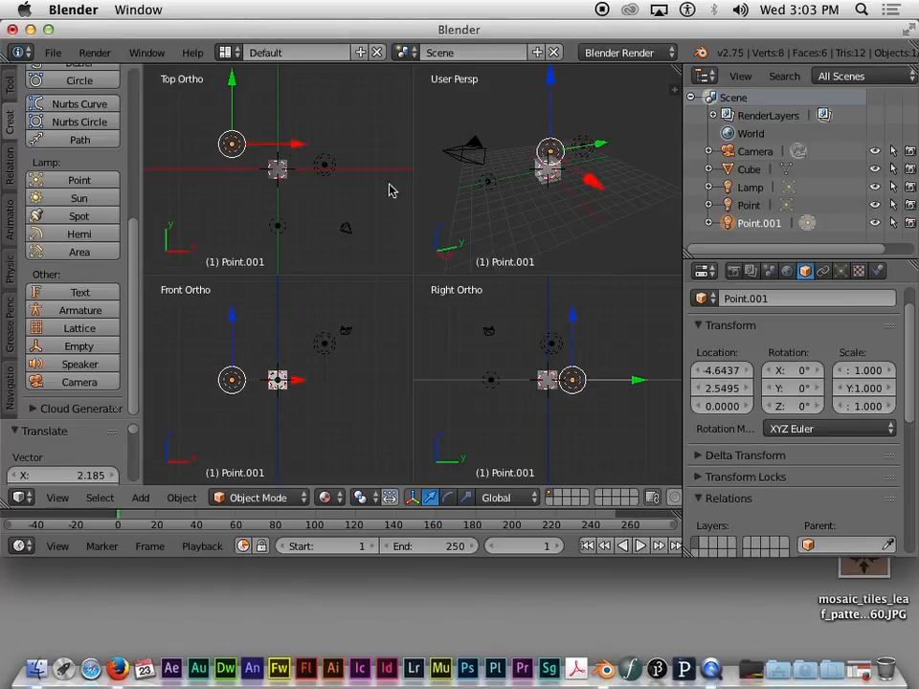
Step: Reposition the original Lamp, then raise Point.001 behind and left of the cube
{"action": "right_click", "coordinate": [325, 169]}
{"action": "key", "text": "g"}
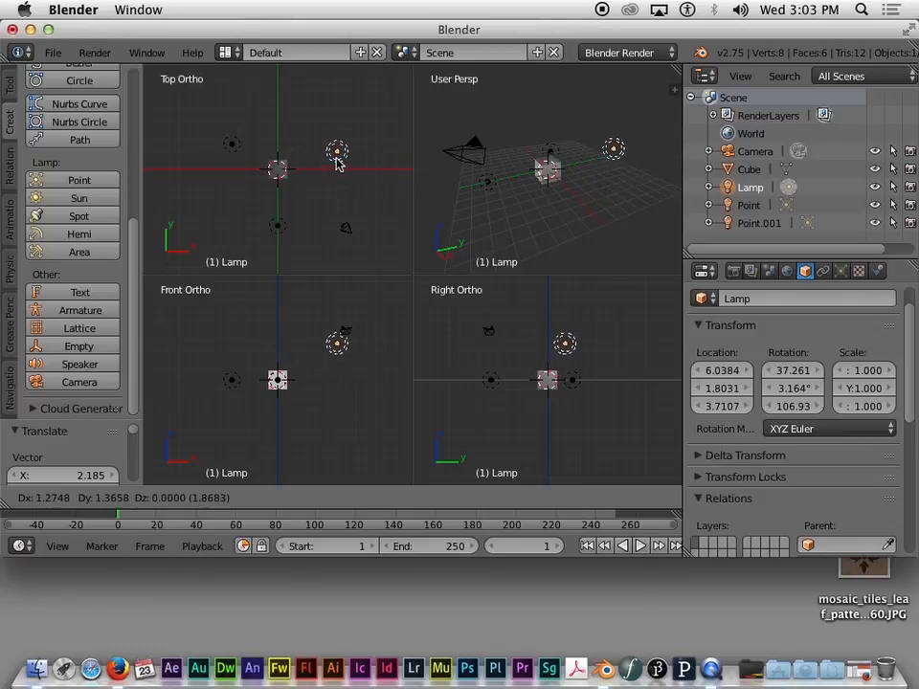
{"action": "left_click", "coordinate": [339, 155]}
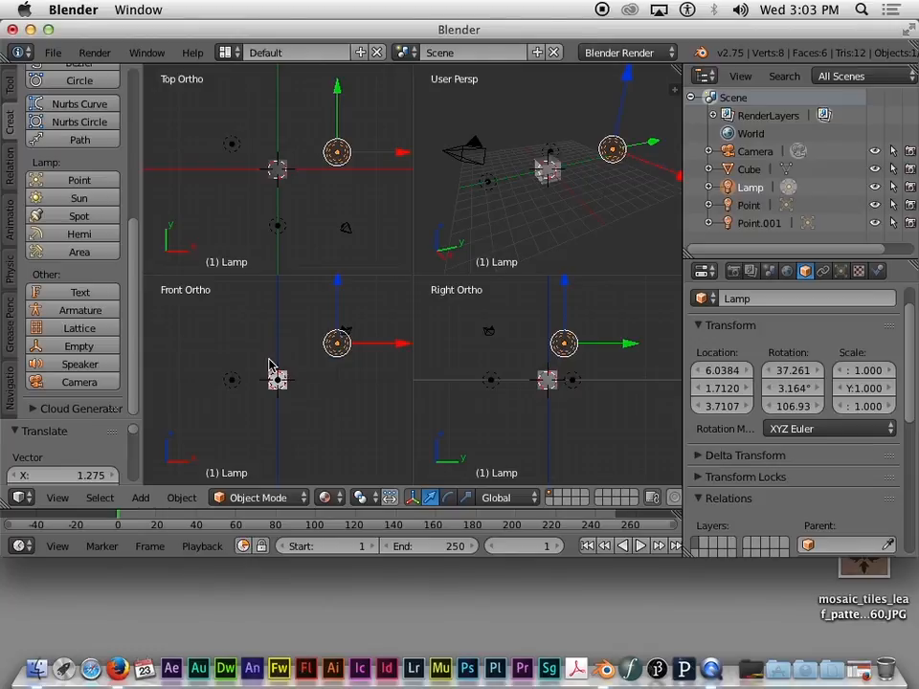
{"action": "right_click", "coordinate": [229, 382]}
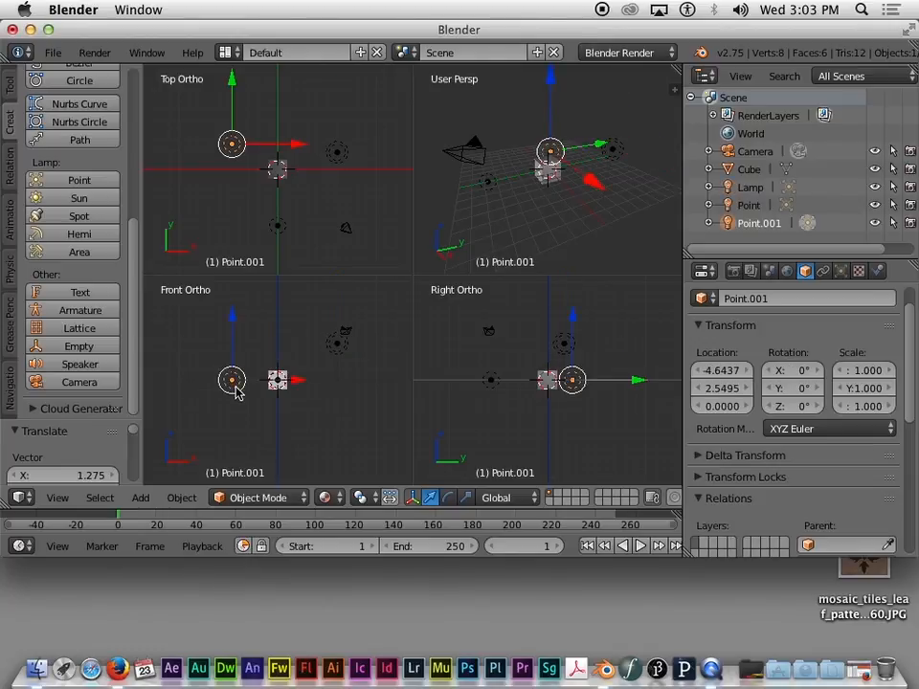
{"action": "key", "text": "g"}
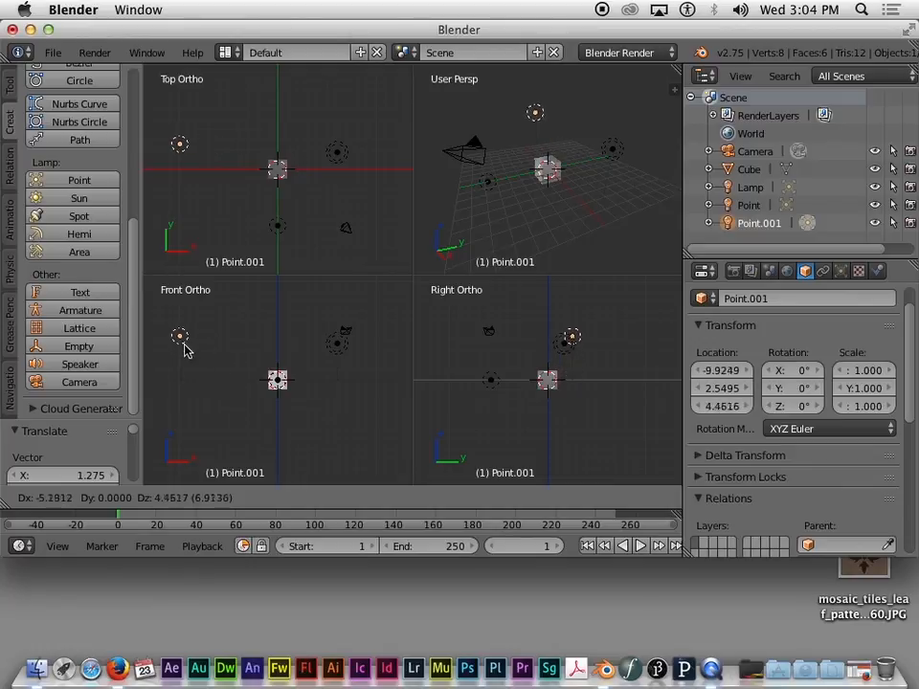
{"action": "left_click", "coordinate": [219, 376]}
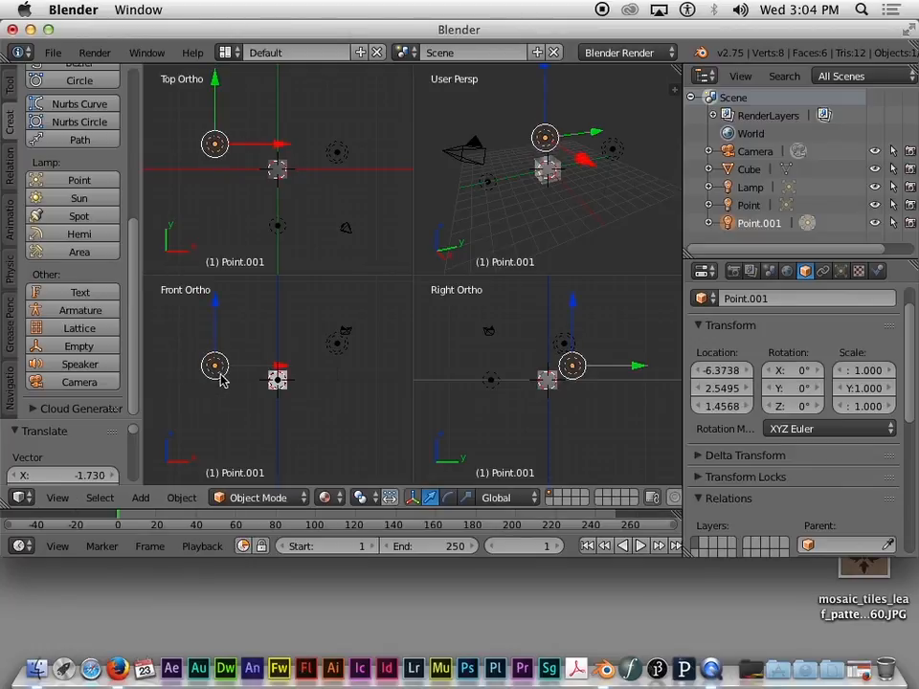
{"action": "key", "text": "g"}
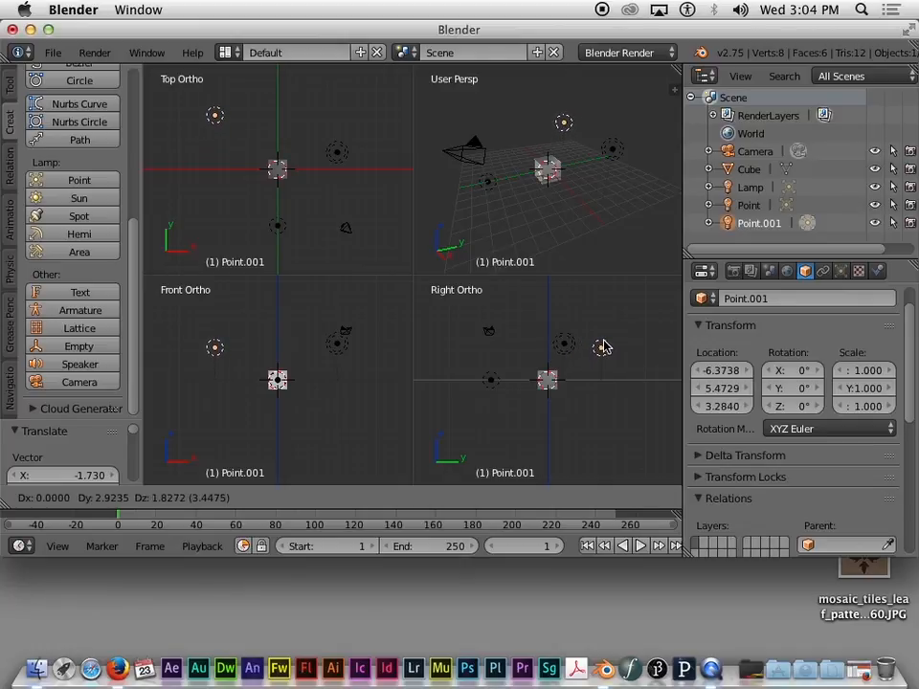
{"action": "left_click", "coordinate": [601, 346]}
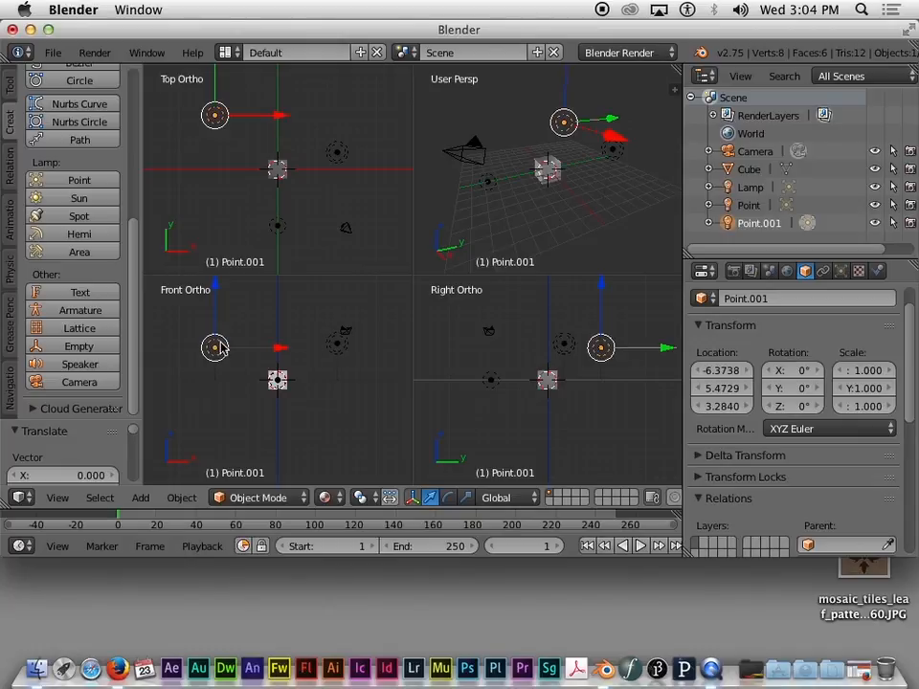
{"action": "key", "text": "g"}
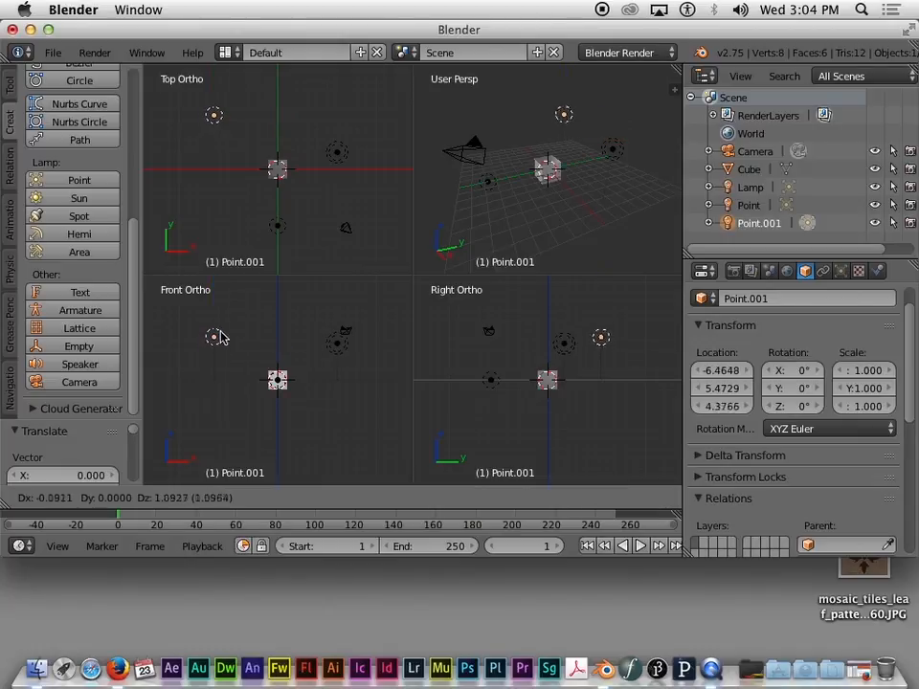
{"action": "left_click", "coordinate": [218, 342]}
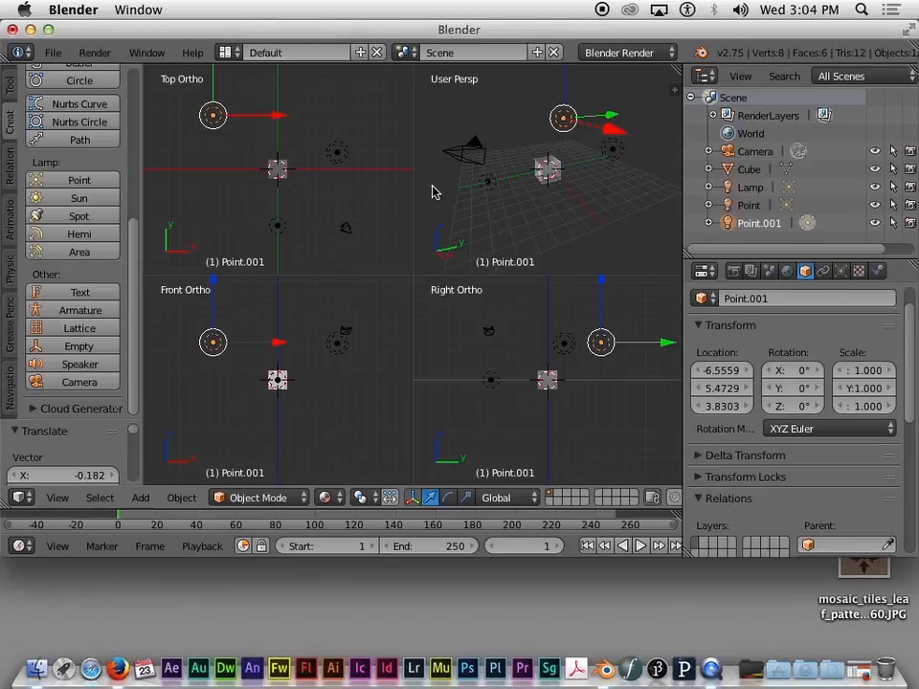
Step: Place Point front-left of the cube at -2.8226, -3.9153, 0 and nudge the Lamp right
{"action": "right_click", "coordinate": [277, 227]}
{"action": "key", "text": "g"}
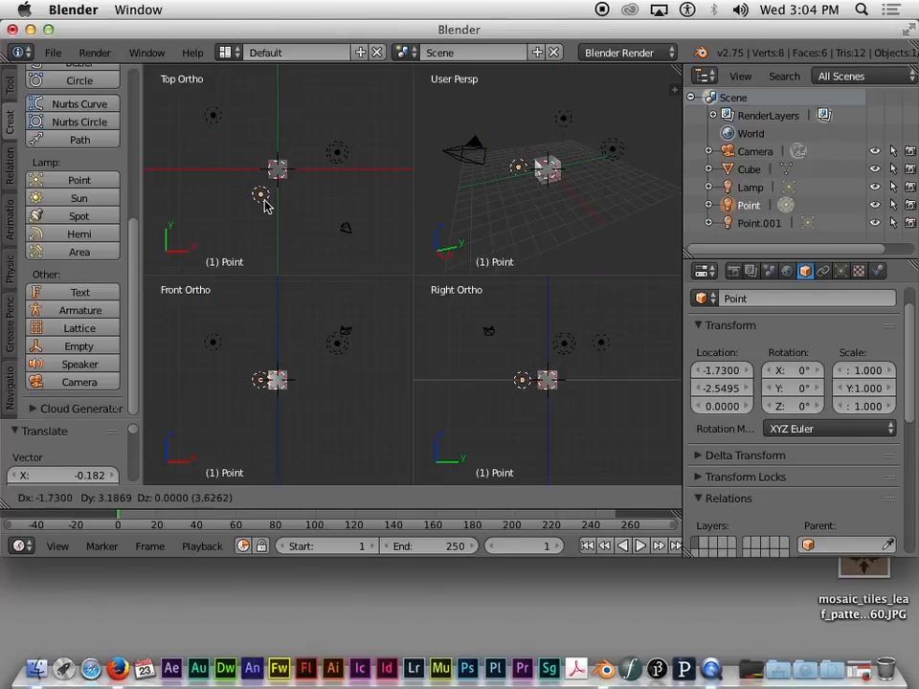
{"action": "left_click", "coordinate": [288, 199]}
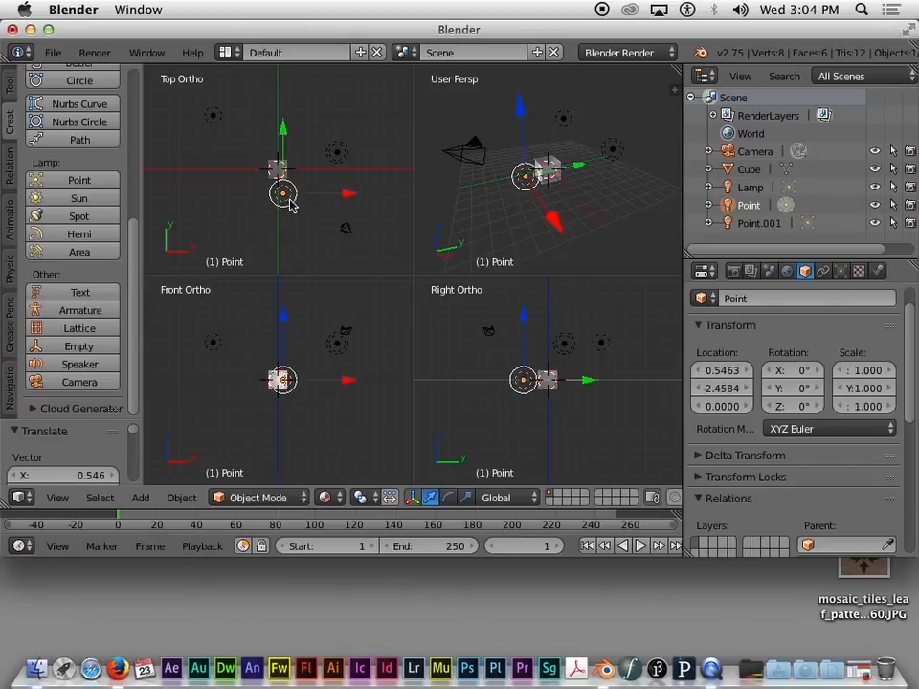
{"action": "right_click", "coordinate": [347, 168]}
{"action": "key", "text": "g"}
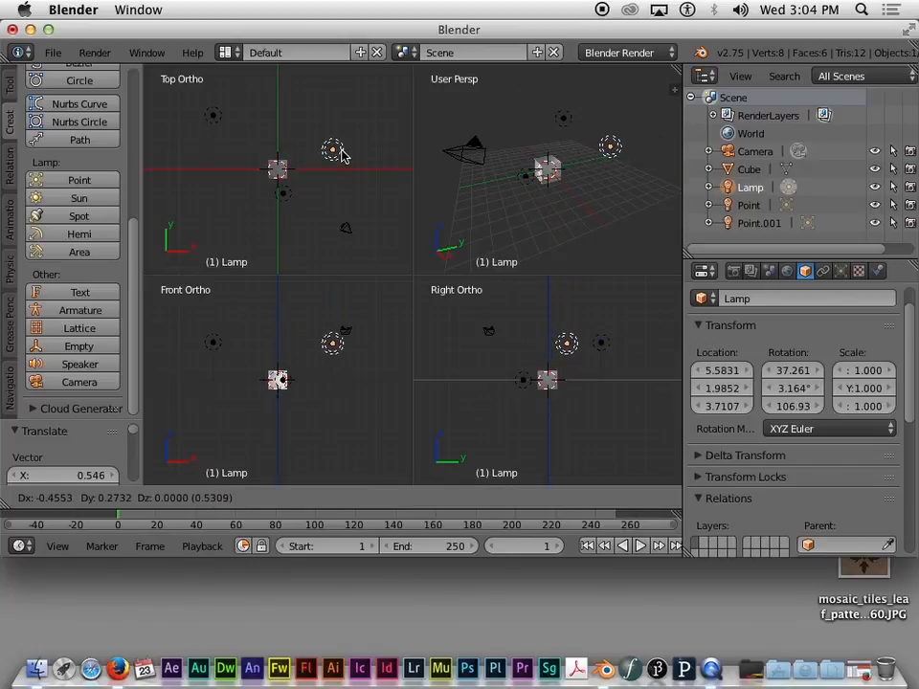
{"action": "left_click", "coordinate": [342, 155]}
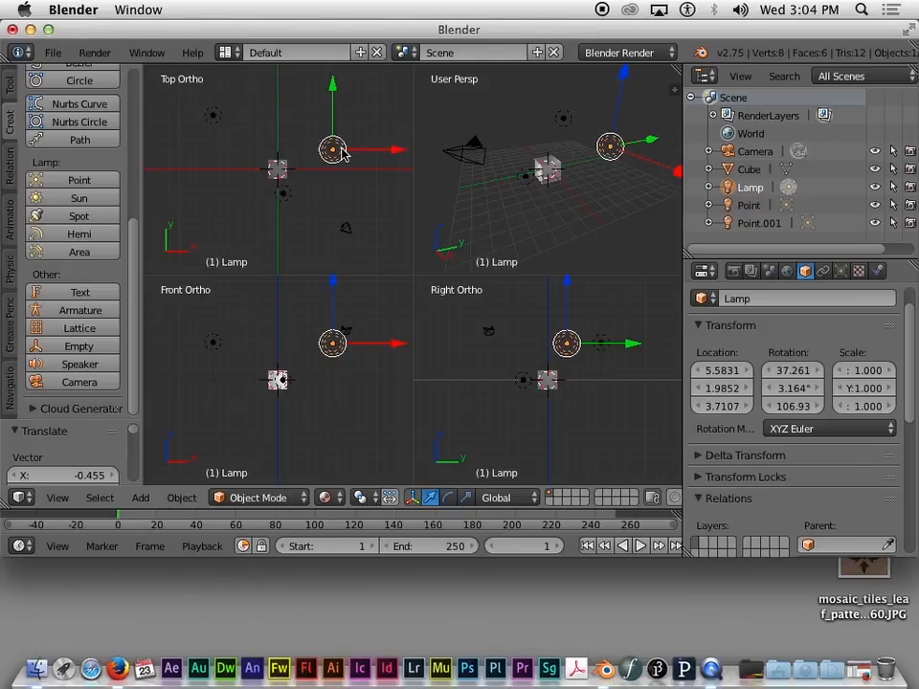
{"action": "mouse_move", "coordinate": [341, 149]}
{"action": "right_mouse_down"}
{"action": "mouse_move", "coordinate": [338, 132]}
{"action": "mouse_move", "coordinate": [335, 144]}
{"action": "right_mouse_up"}
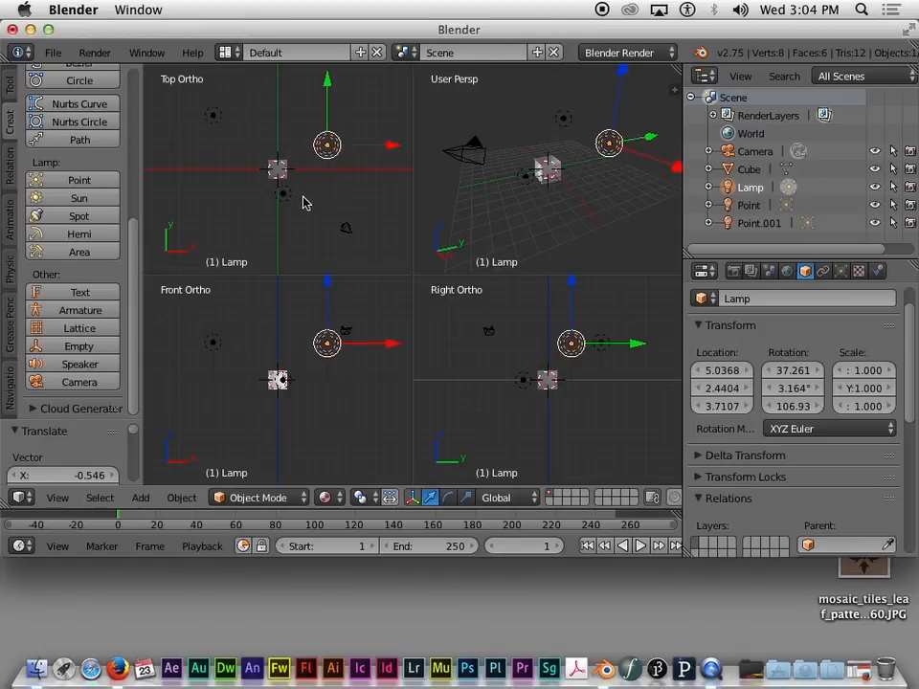
{"action": "right_click_drag", "start_coordinate": [288, 196], "coordinate": [280, 209]}
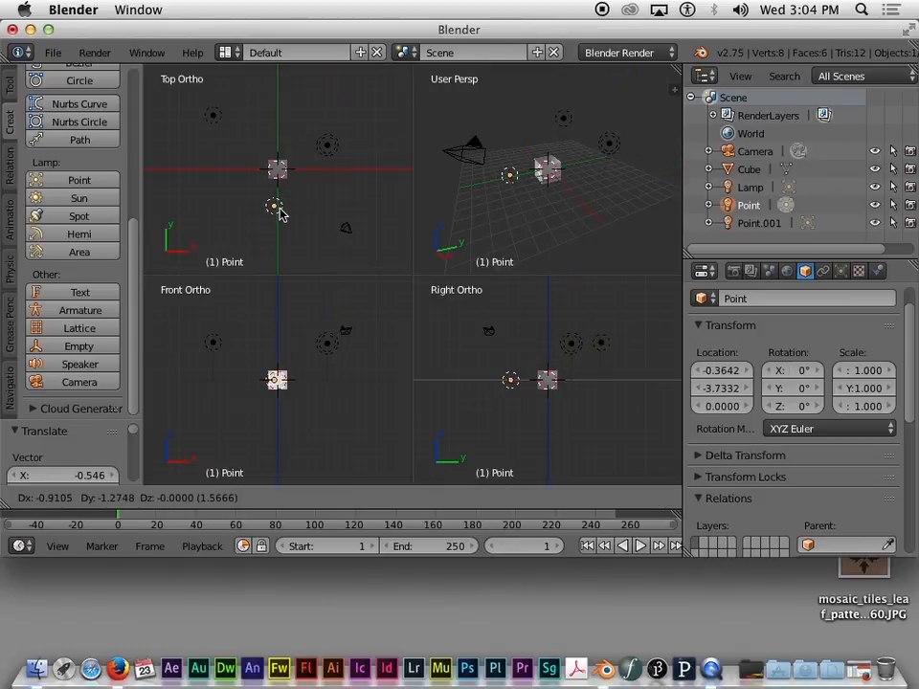
{"action": "right_click_drag", "start_coordinate": [279, 212], "coordinate": [255, 215]}
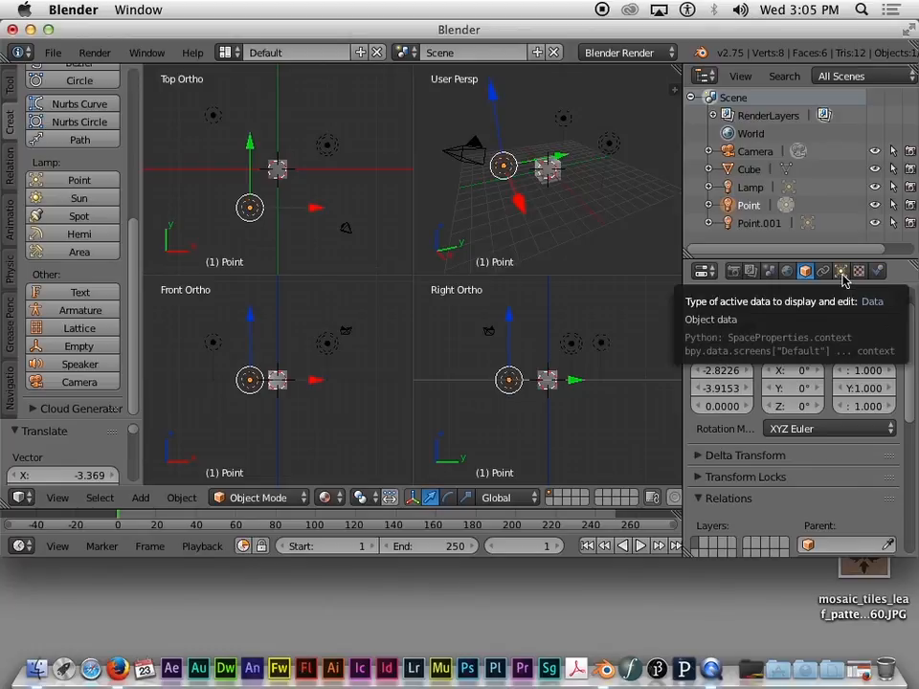
Step: Show the Point lamp's Lamp panel: Point type, Energy 1.000, Inverse Square falloff, Distance 25.000
{"action": "left_click", "coordinate": [841, 272]}
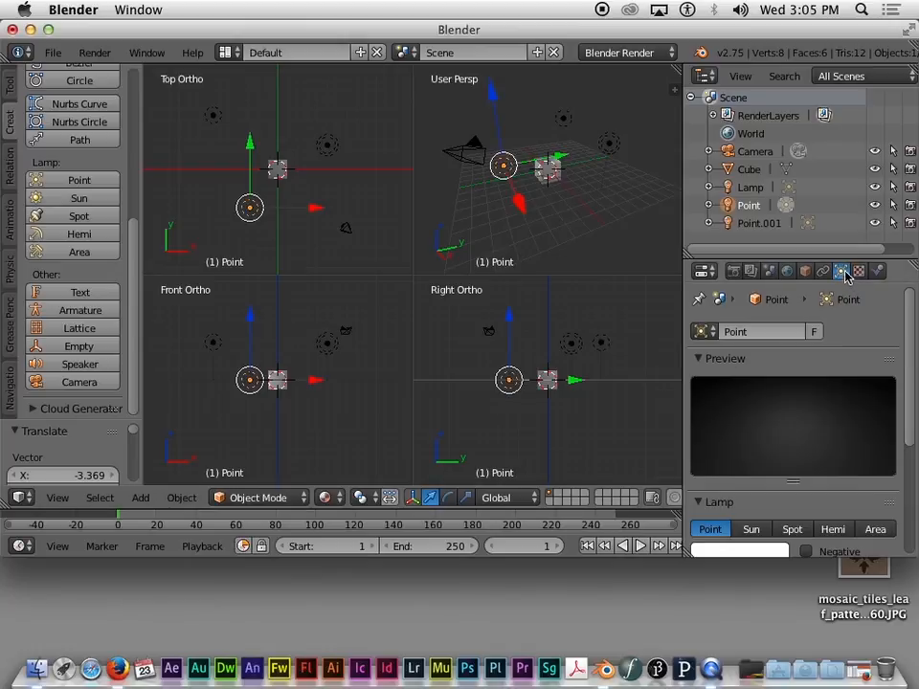
{"action": "left_click_drag", "start_coordinate": [913, 303], "coordinate": [910, 345]}
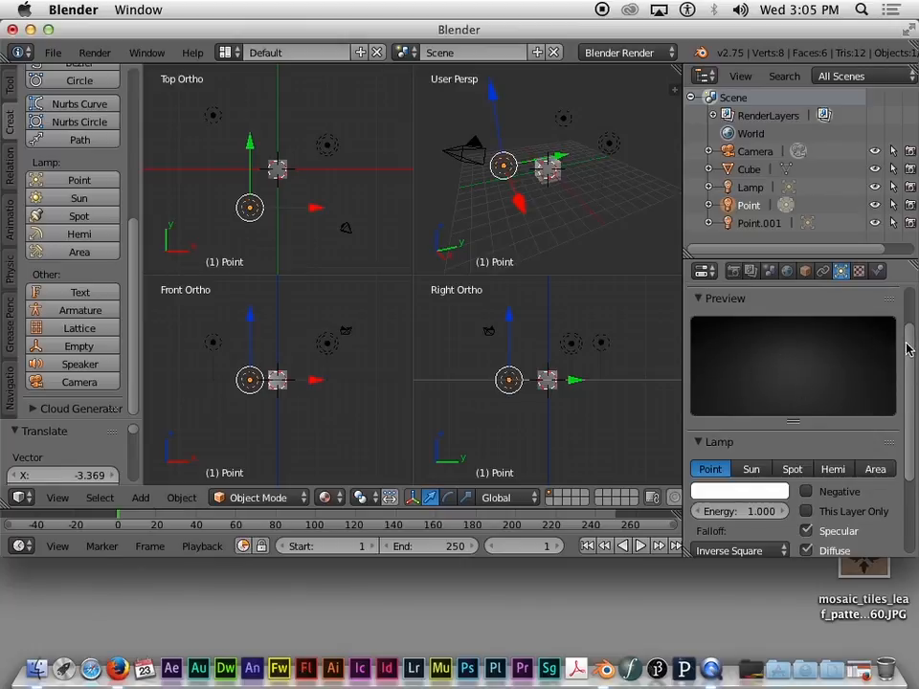
{"action": "scroll", "coordinate": [909, 349], "scroll_direction": "down", "scroll_amount": 1}
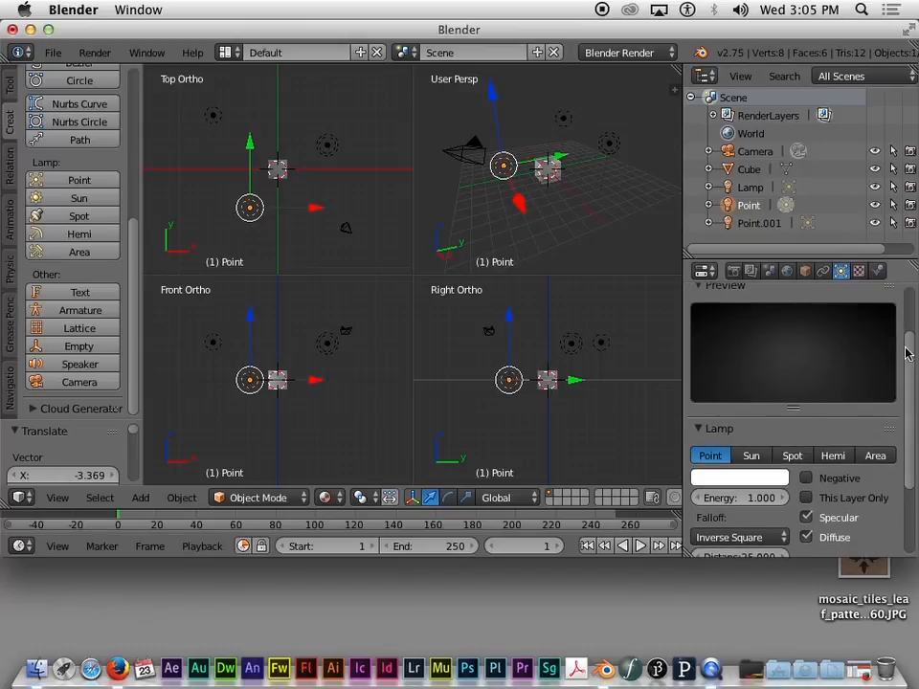
{"action": "scroll", "coordinate": [756, 405], "scroll_direction": "down", "scroll_amount": 3}
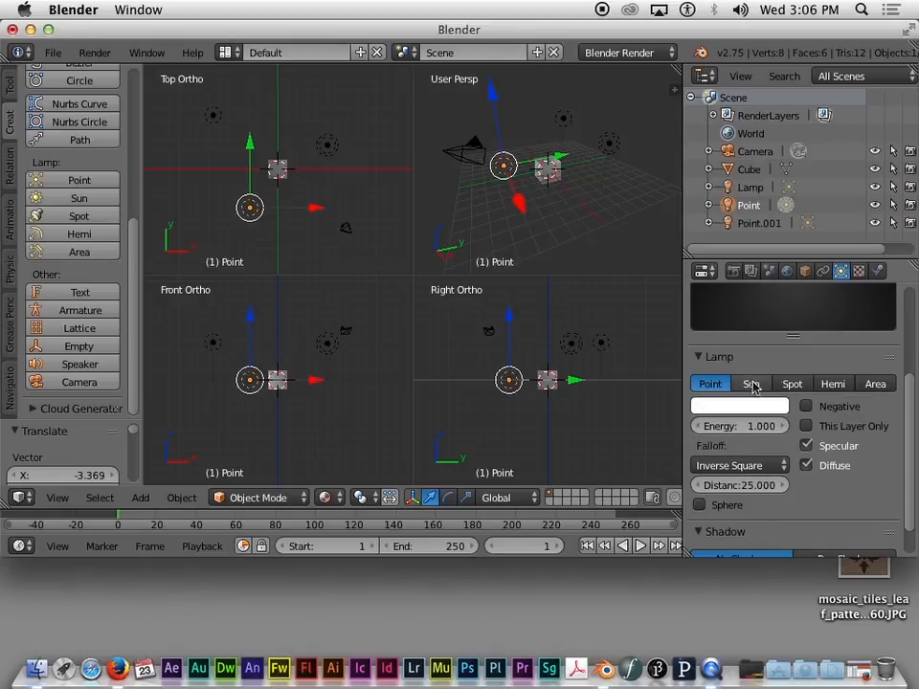
{"action": "scroll", "coordinate": [910, 406], "scroll_direction": "down", "scroll_amount": 1}
{"action": "scroll", "coordinate": [910, 416], "scroll_direction": "down", "scroll_amount": 2}
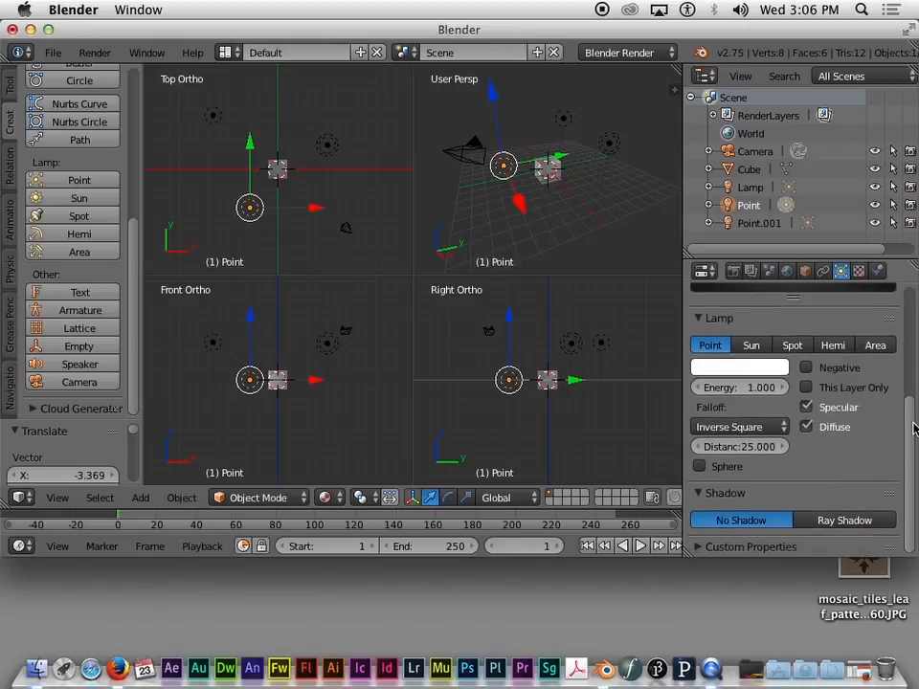
{"action": "scroll", "coordinate": [910, 466], "scroll_direction": "up", "scroll_amount": 5}
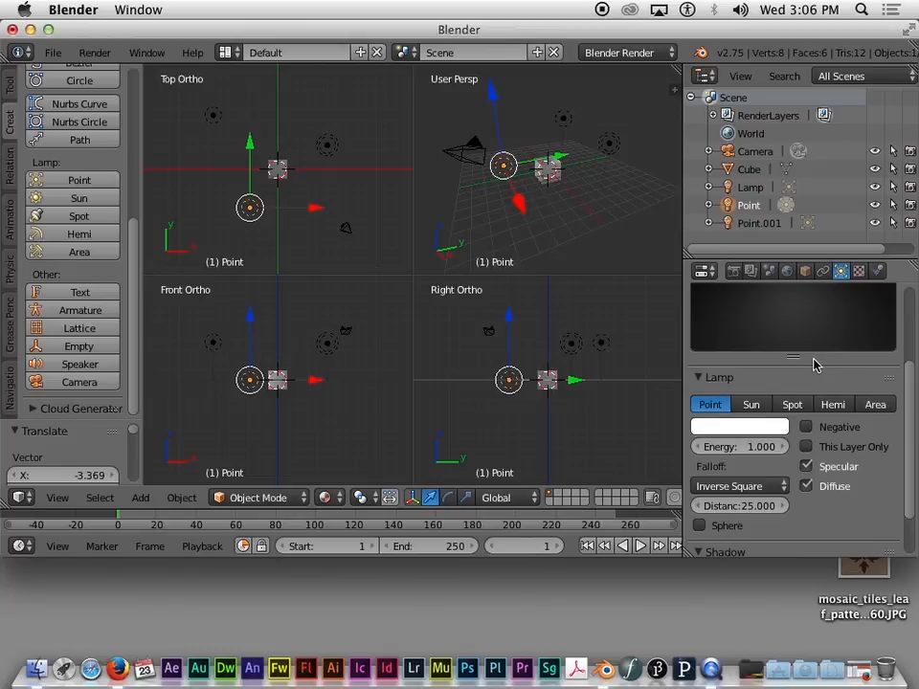
{"action": "scroll", "coordinate": [909, 369], "scroll_direction": "up", "scroll_amount": 2}
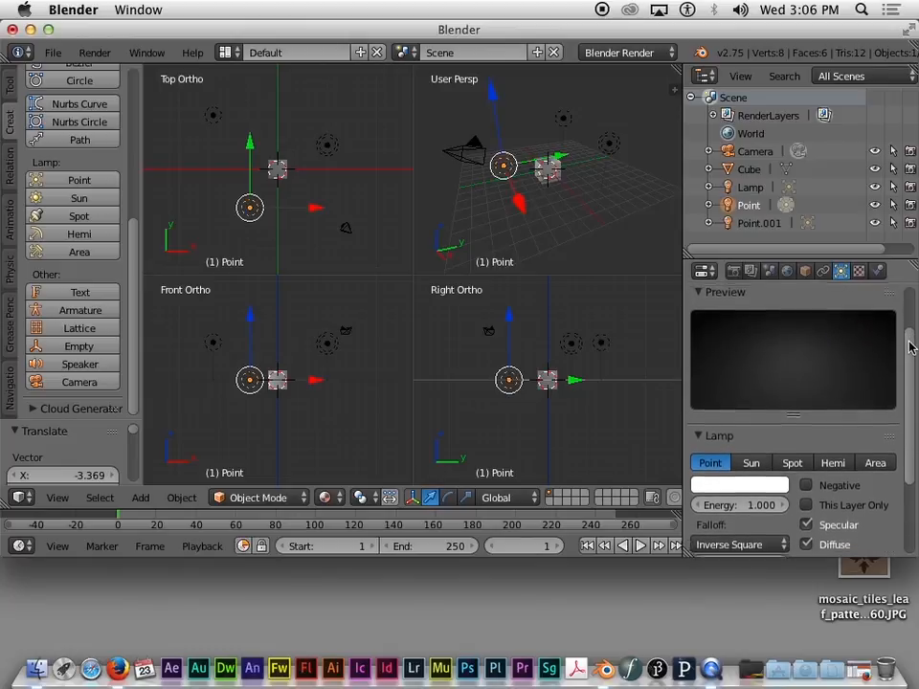
{"action": "left_click_drag", "start_coordinate": [909, 352], "coordinate": [911, 364]}
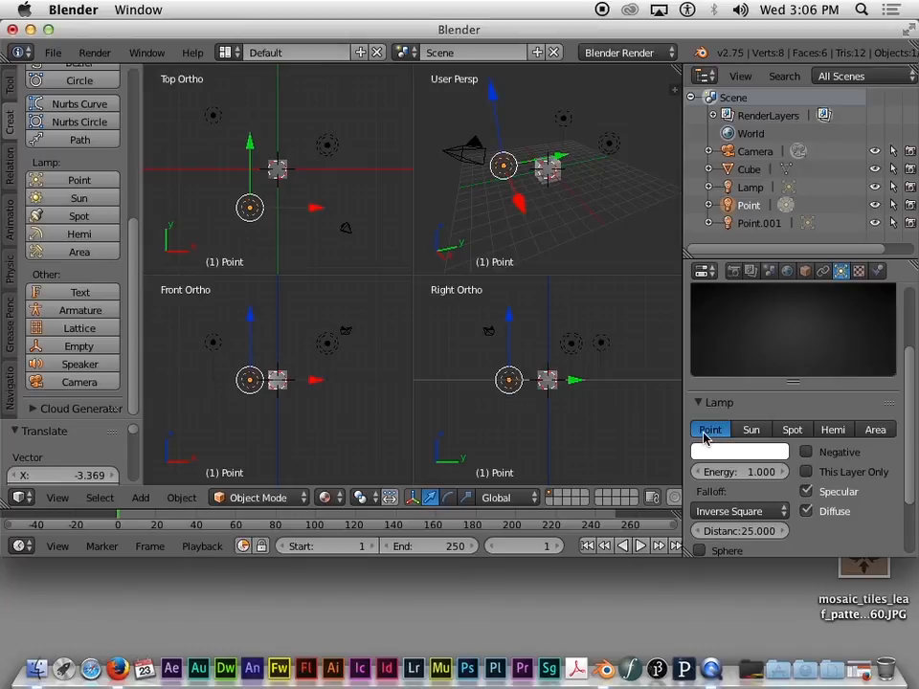
Step: Try the Sun, Spot, Hemi, Area and Point lamp types, ending on Sun
{"action": "left_click", "coordinate": [750, 430]}
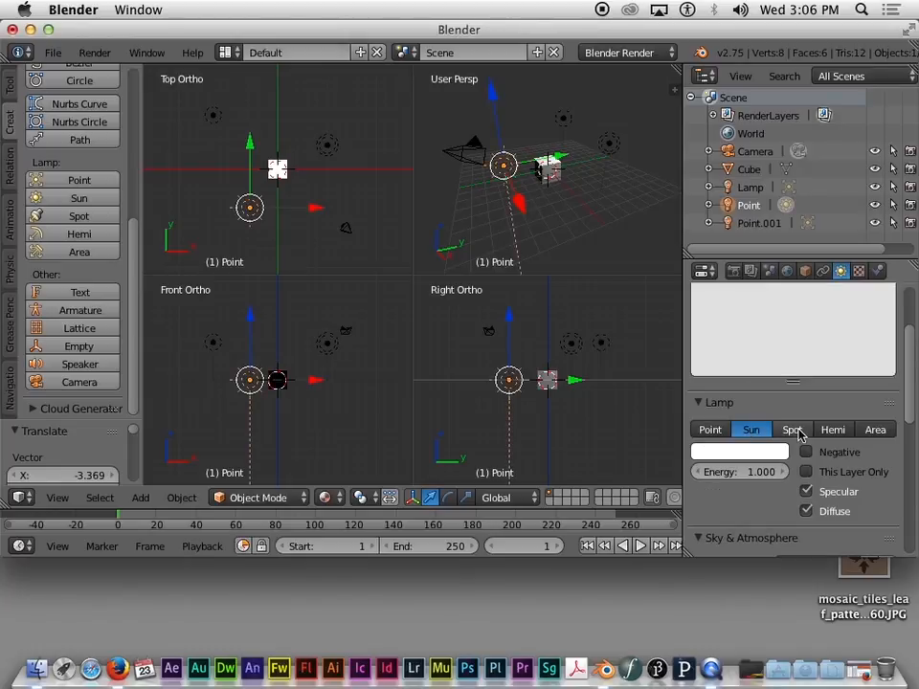
{"action": "left_click", "coordinate": [793, 430]}
{"action": "left_click", "coordinate": [832, 430]}
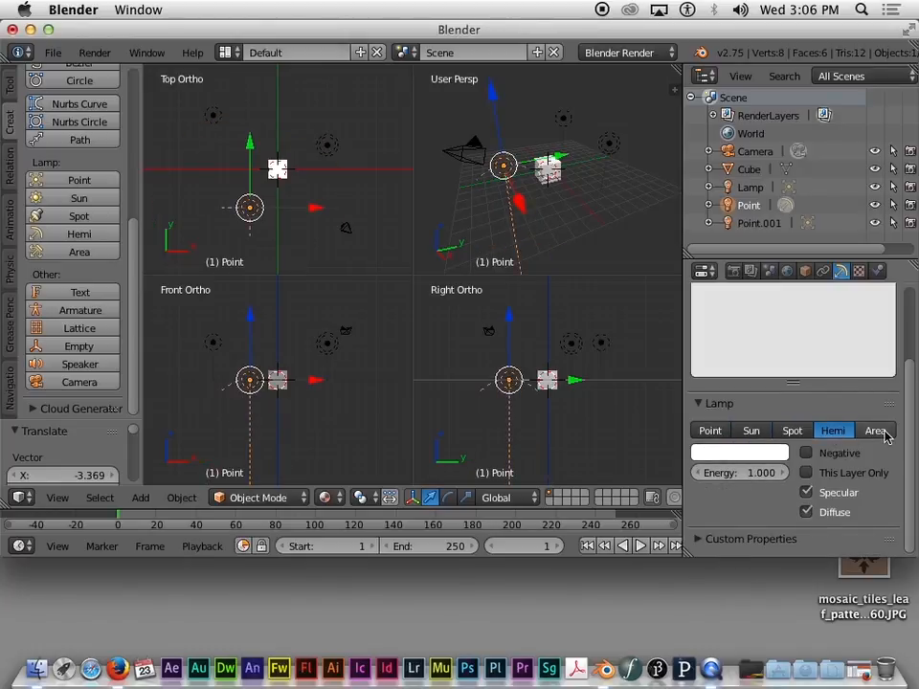
{"action": "left_click", "coordinate": [882, 432]}
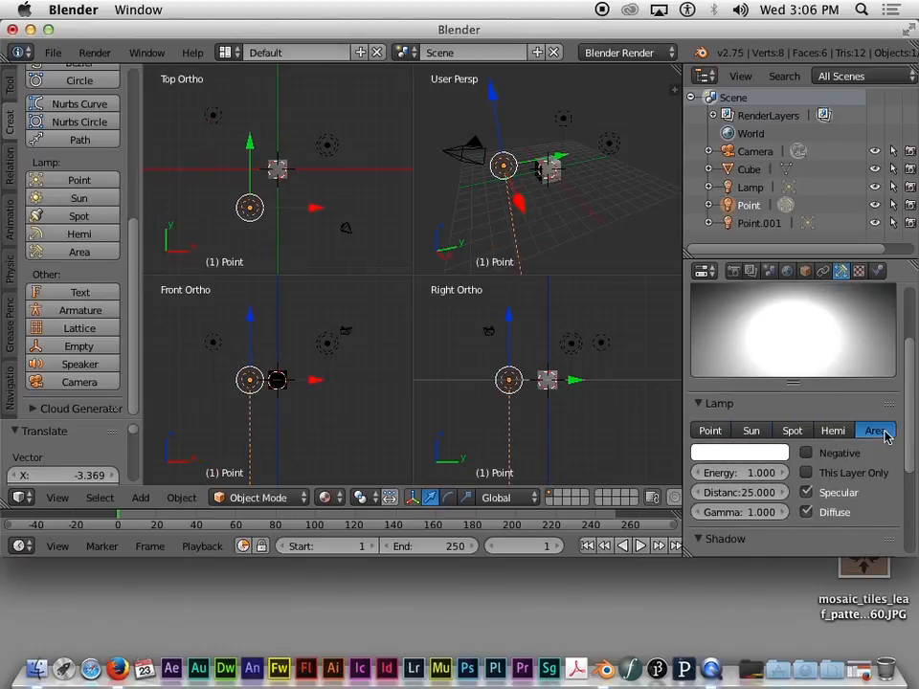
{"action": "left_click", "coordinate": [710, 433]}
{"action": "left_click", "coordinate": [751, 432]}
{"action": "left_click", "coordinate": [710, 433]}
{"action": "left_click", "coordinate": [750, 433]}
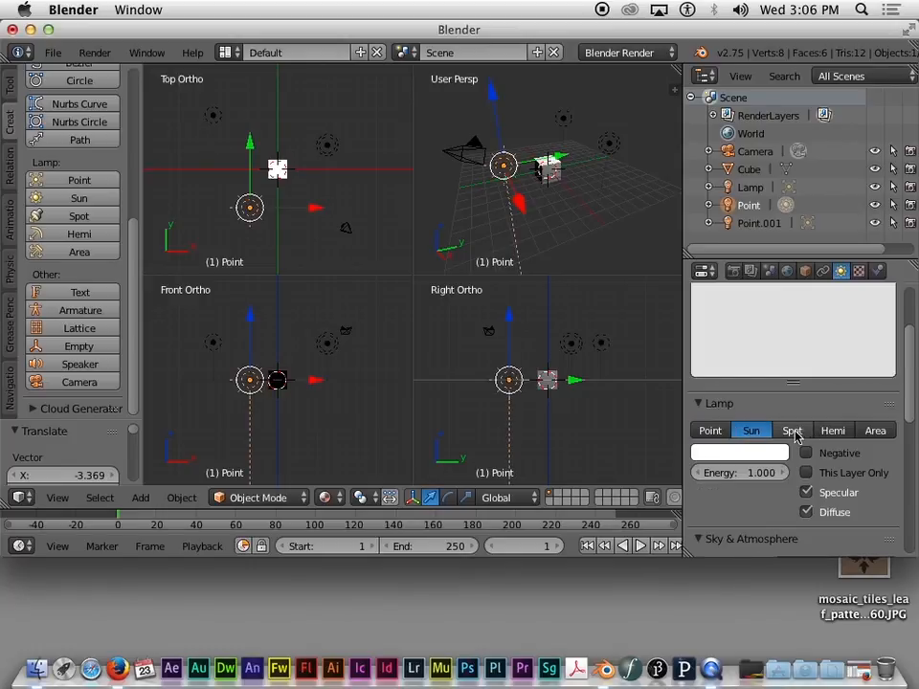
{"action": "left_click", "coordinate": [794, 432]}
{"action": "left_click", "coordinate": [755, 430]}
{"action": "left_click", "coordinate": [723, 431]}
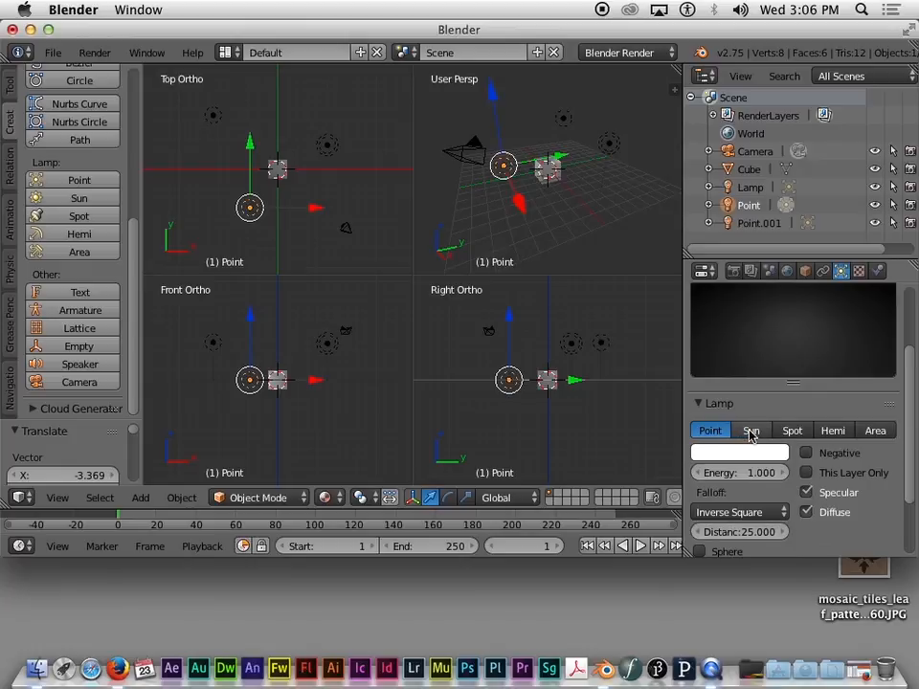
{"action": "left_click", "coordinate": [750, 431]}
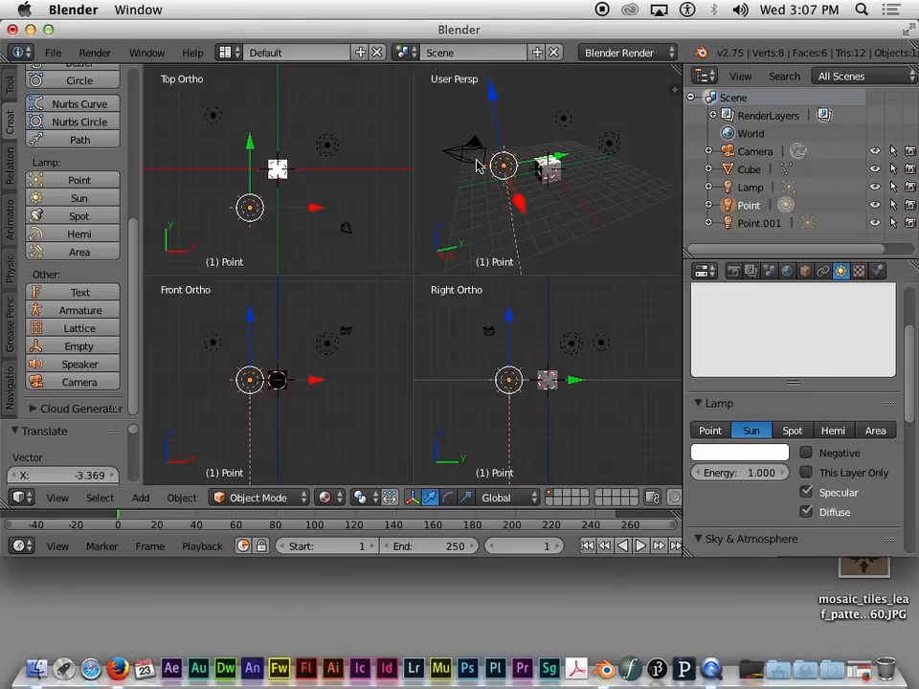
Step: Move the sun lamp high above the cube and begin rotating it
{"action": "key", "text": "g"}
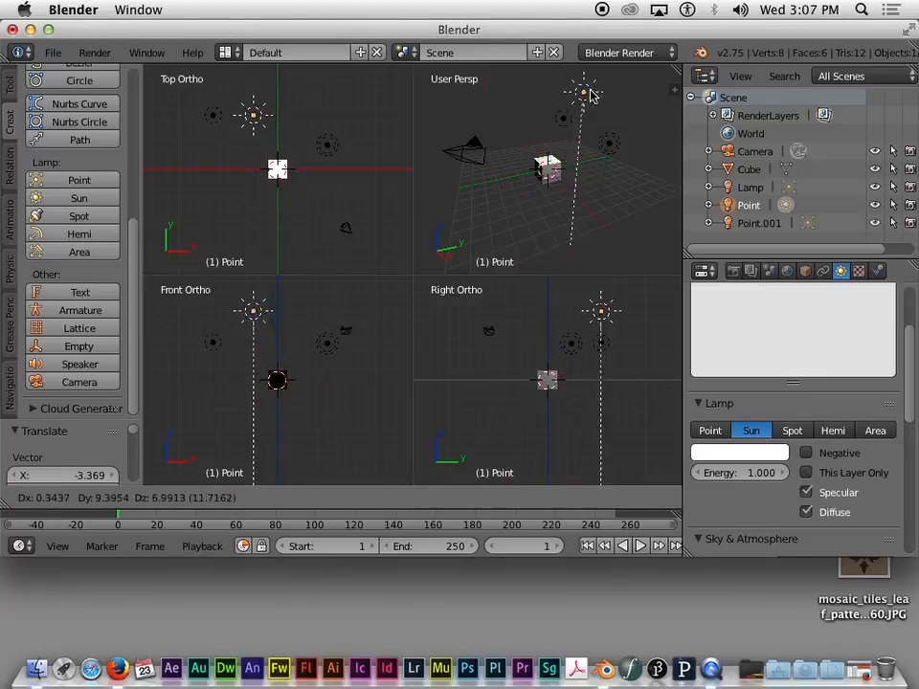
{"action": "left_click", "coordinate": [575, 167]}
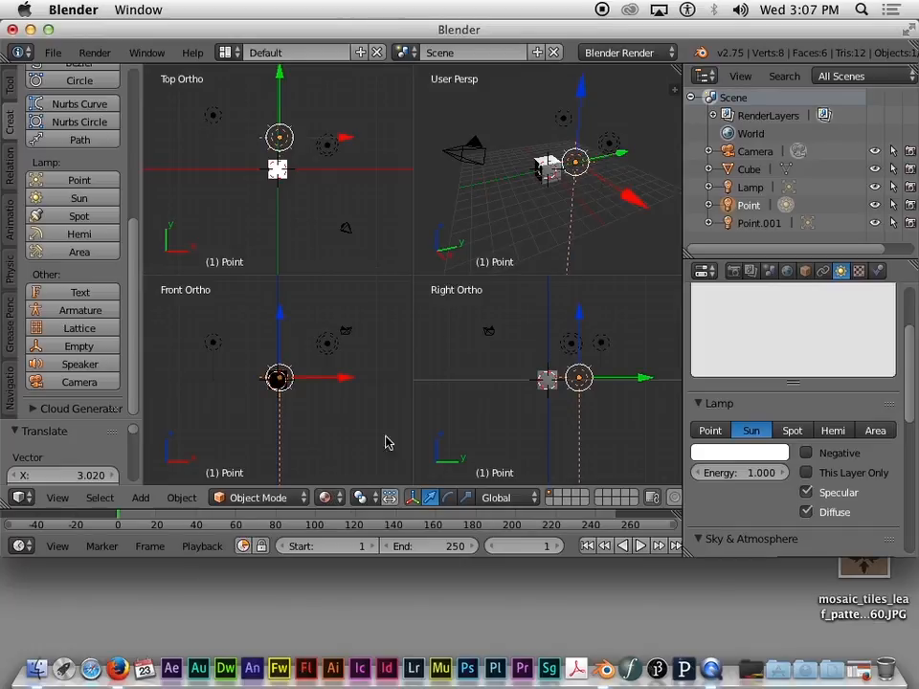
{"action": "right_click", "coordinate": [596, 193]}
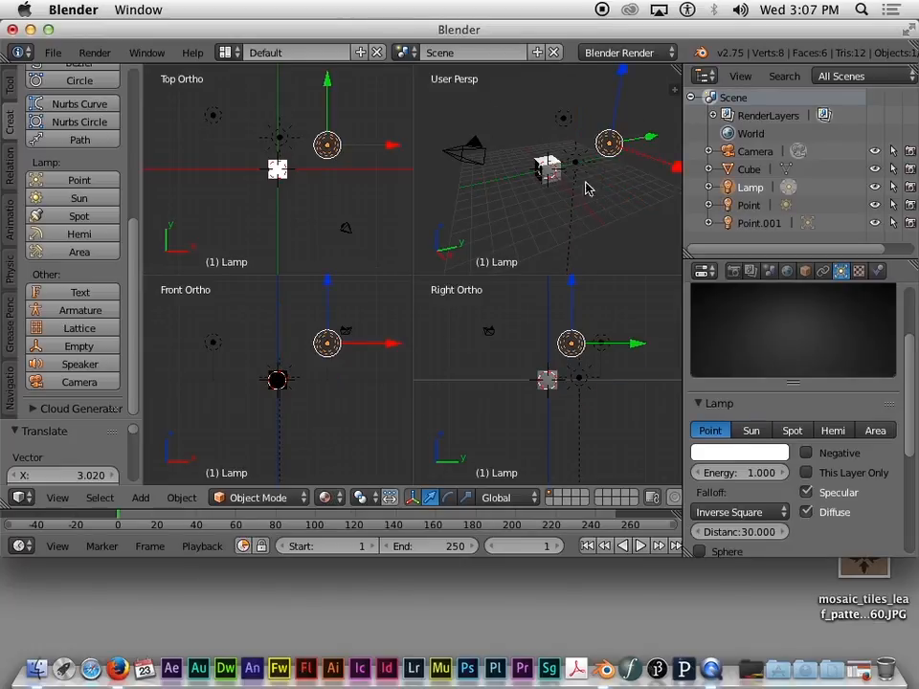
{"action": "right_click_drag", "start_coordinate": [578, 169], "coordinate": [503, 122]}
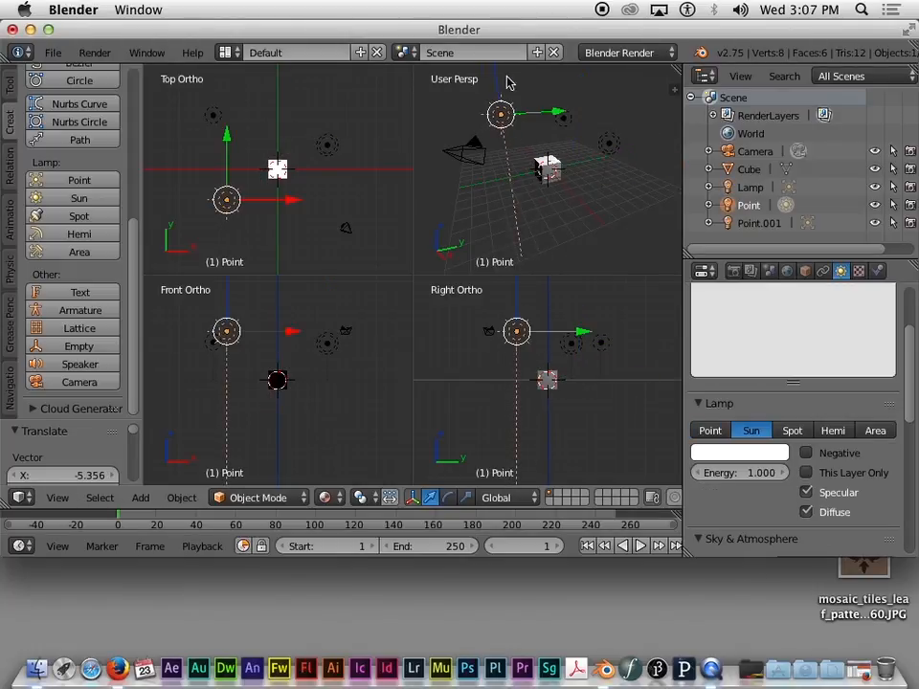
{"action": "key", "text": "g"}
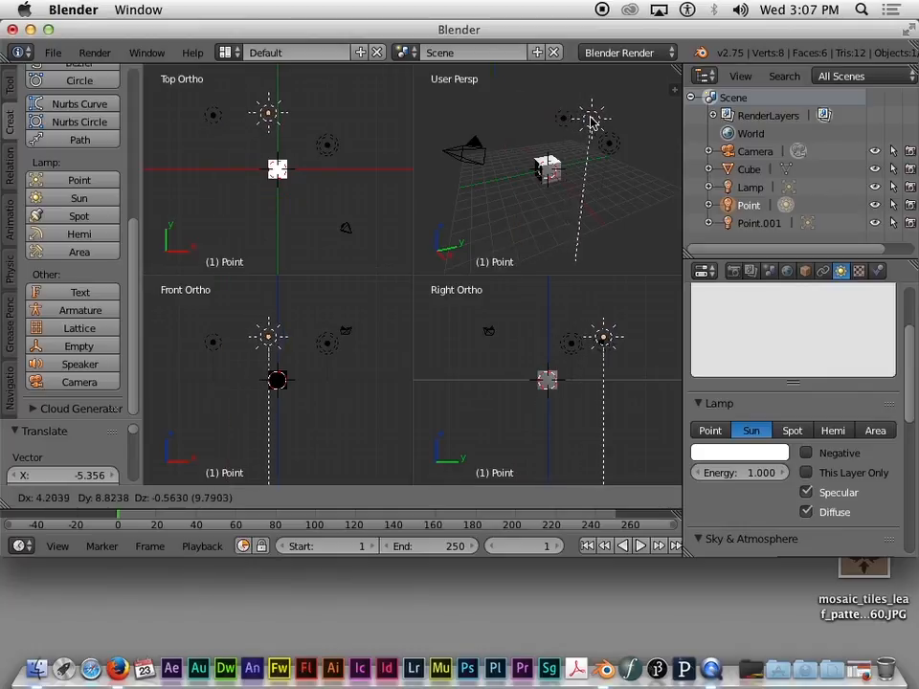
{"action": "left_click", "coordinate": [591, 144]}
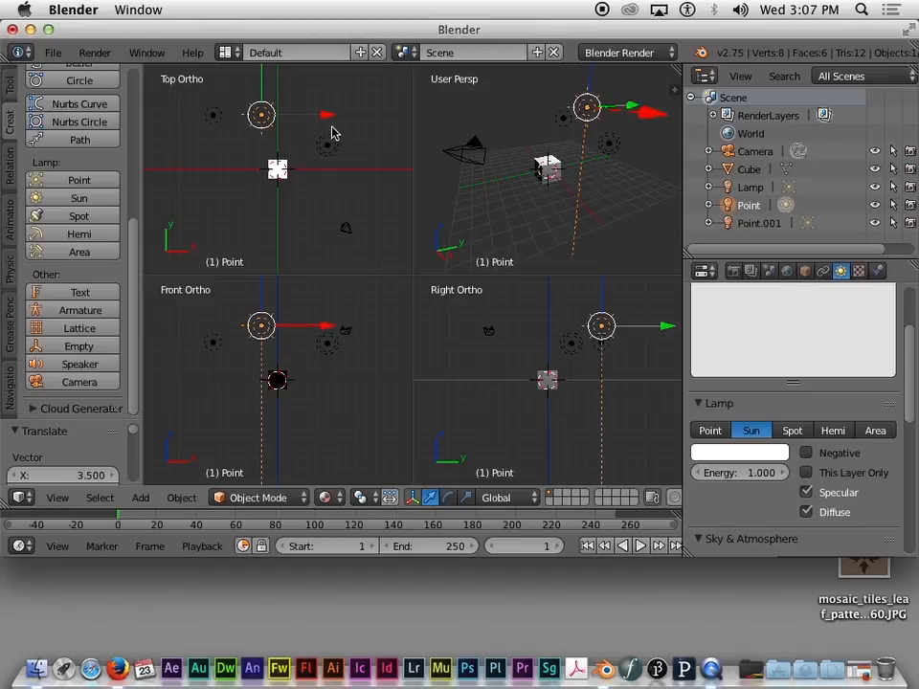
{"action": "key", "text": "r"}
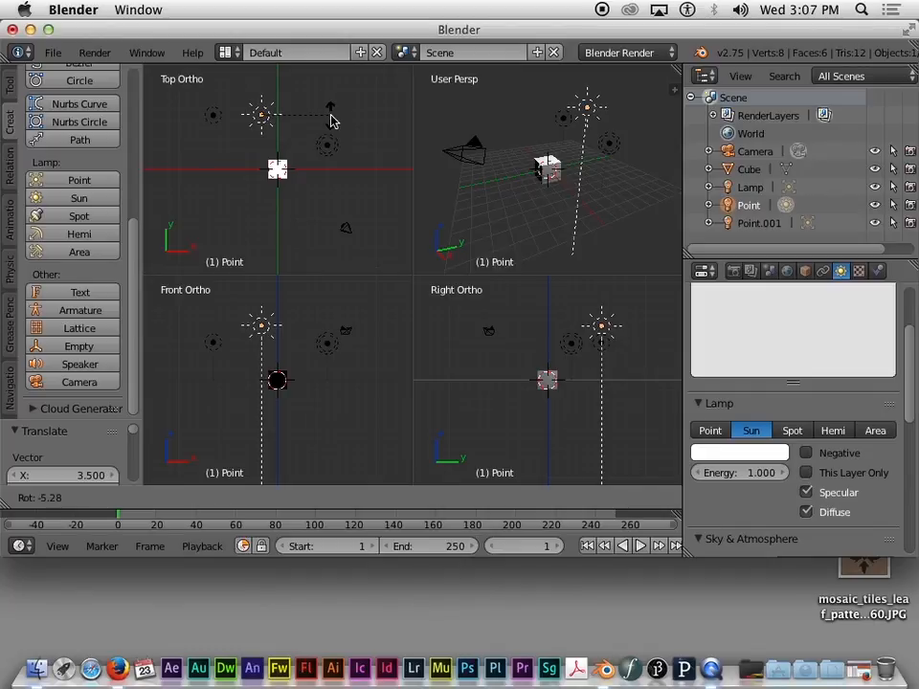
Step: Tilt the lamp down toward the cube with trackball rotation and make it a Spot light
{"action": "key", "text": "r"}
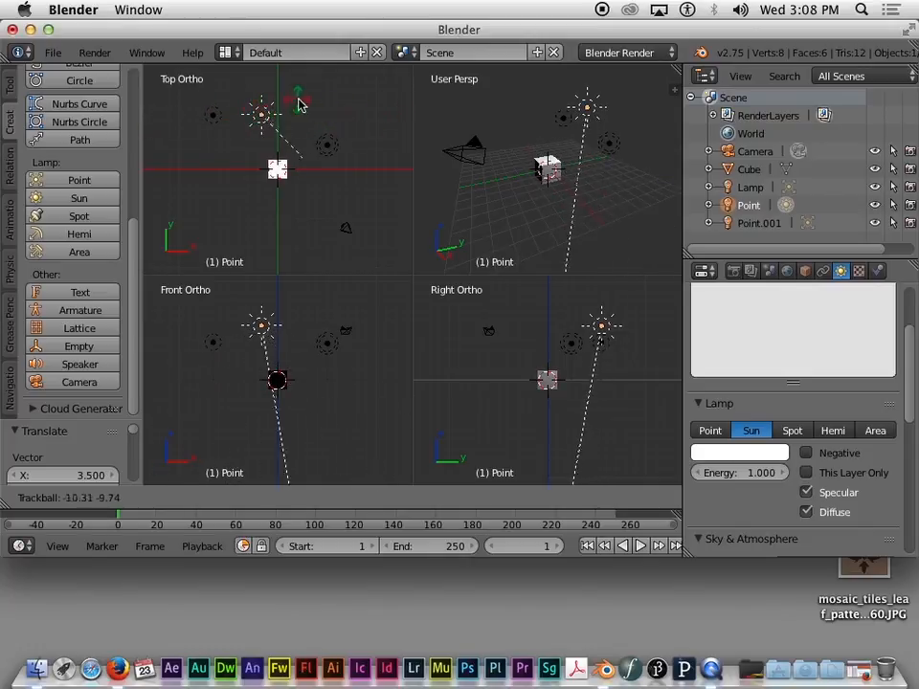
{"action": "left_click", "coordinate": [340, 88]}
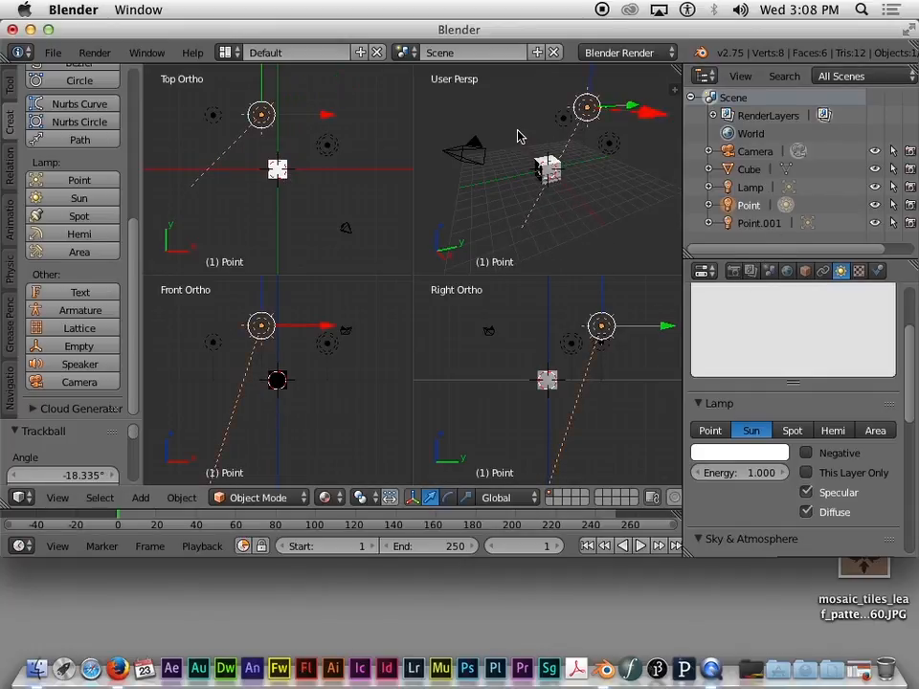
{"action": "left_click", "coordinate": [791, 431]}
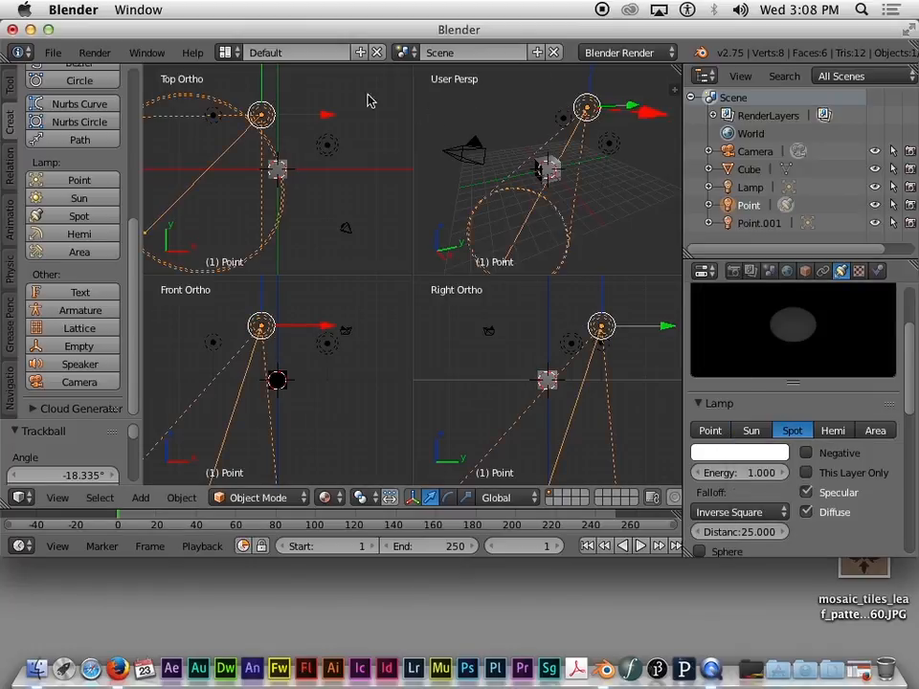
Step: Move the spot lamp further right in Top Ortho and change it to a Hemi light
{"action": "key", "text": "g"}
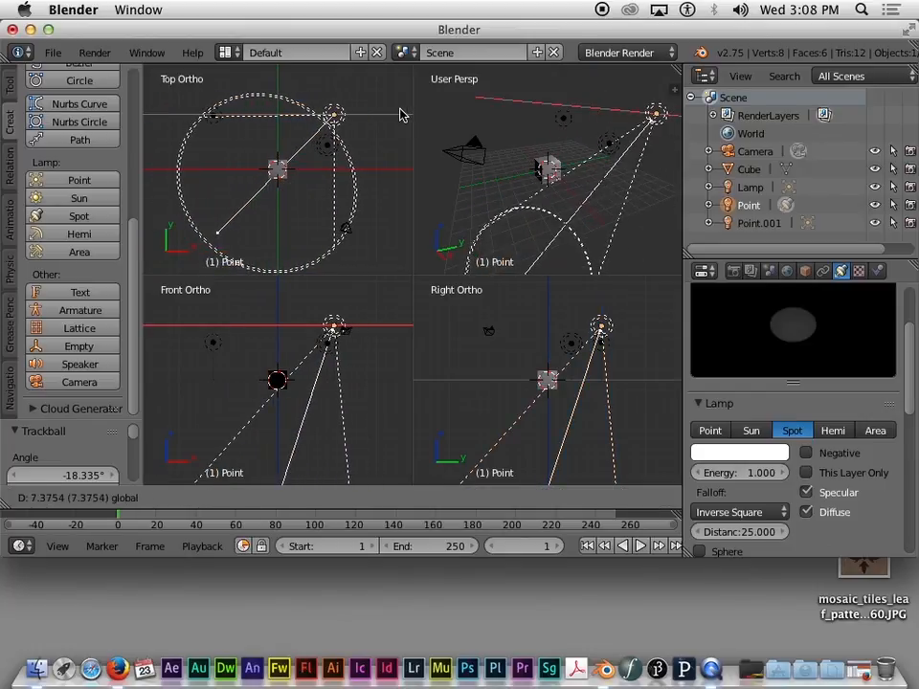
{"action": "left_click", "coordinate": [397, 119]}
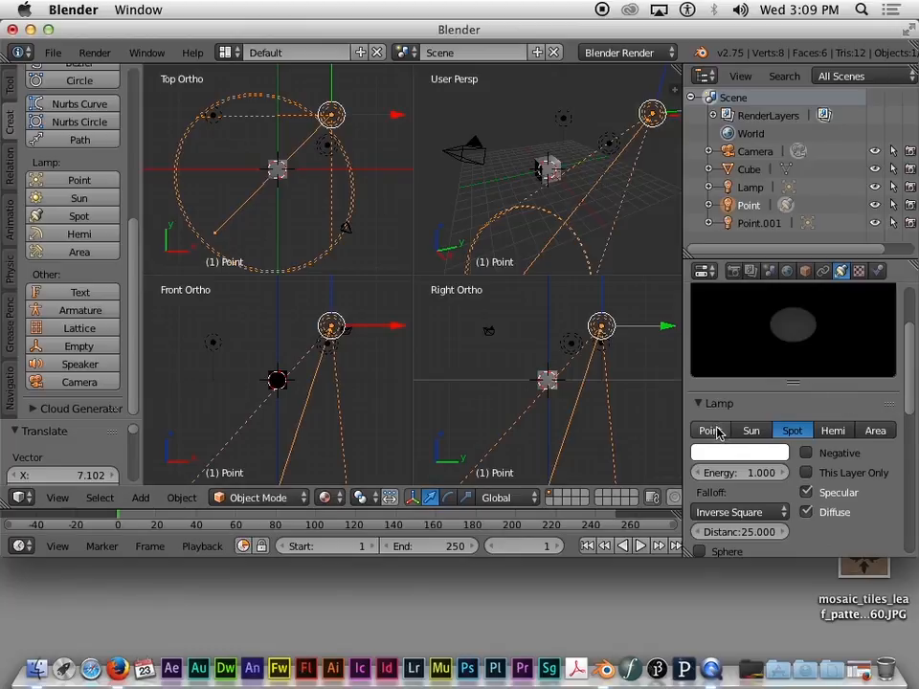
{"action": "left_click", "coordinate": [832, 430]}
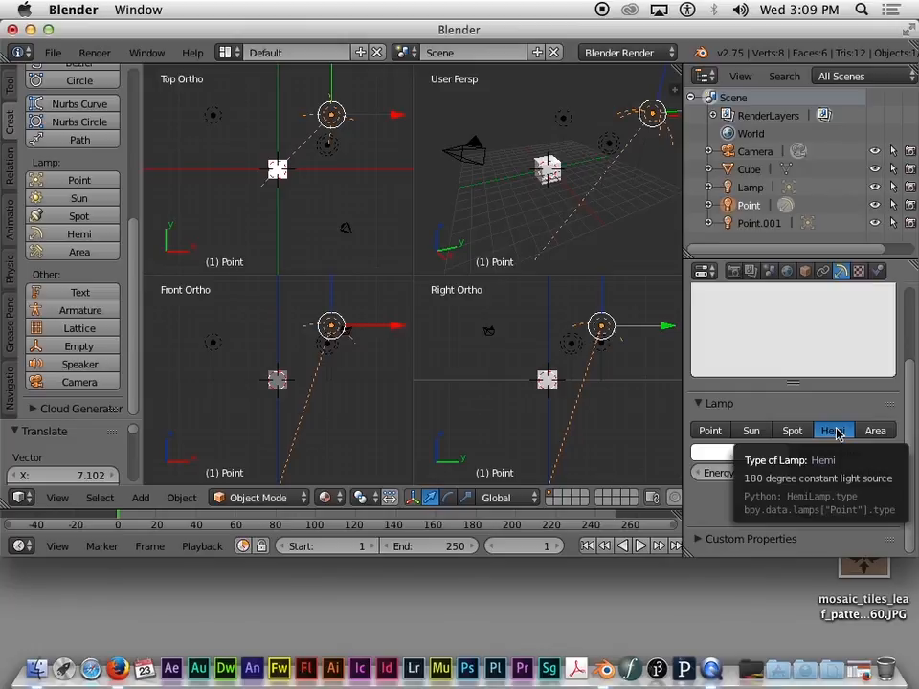
Step: Try the Sun and Spot lamp types, then settle on Point
{"action": "left_click", "coordinate": [753, 430]}
{"action": "left_click", "coordinate": [792, 431]}
{"action": "left_click", "coordinate": [713, 430]}
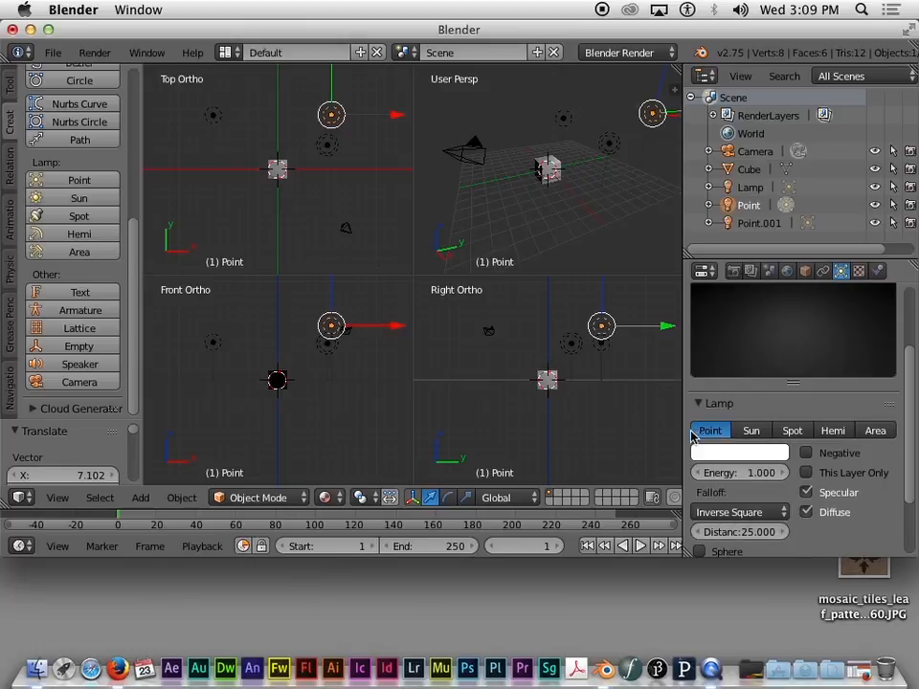
{"action": "left_click", "coordinate": [745, 432]}
{"action": "left_click", "coordinate": [709, 431]}
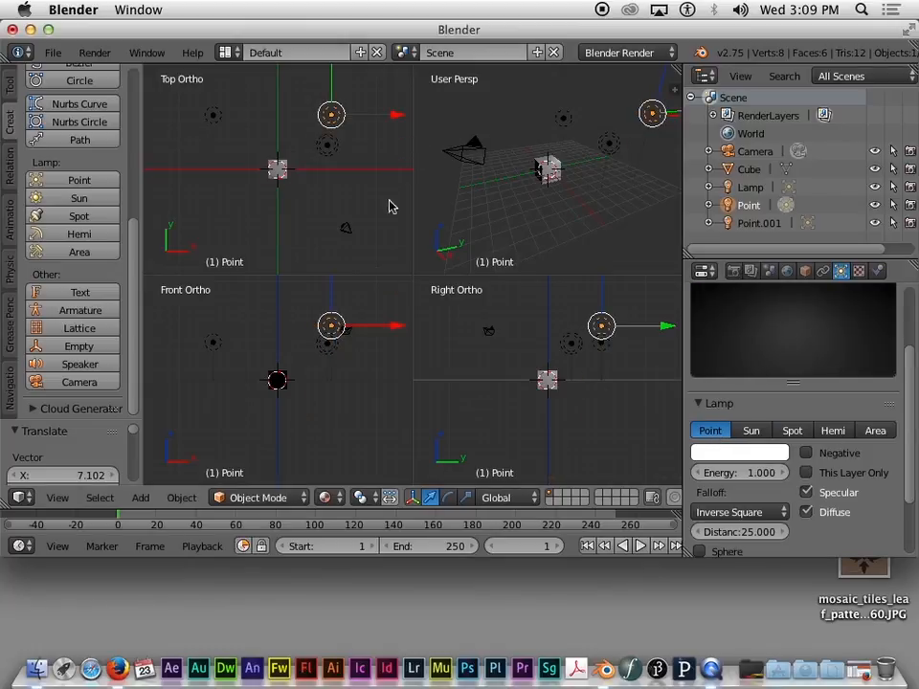
Step: Drag the point lamp to the lower left of the cube in the top view
{"action": "left_click_drag", "start_coordinate": [335, 119], "coordinate": [242, 225]}
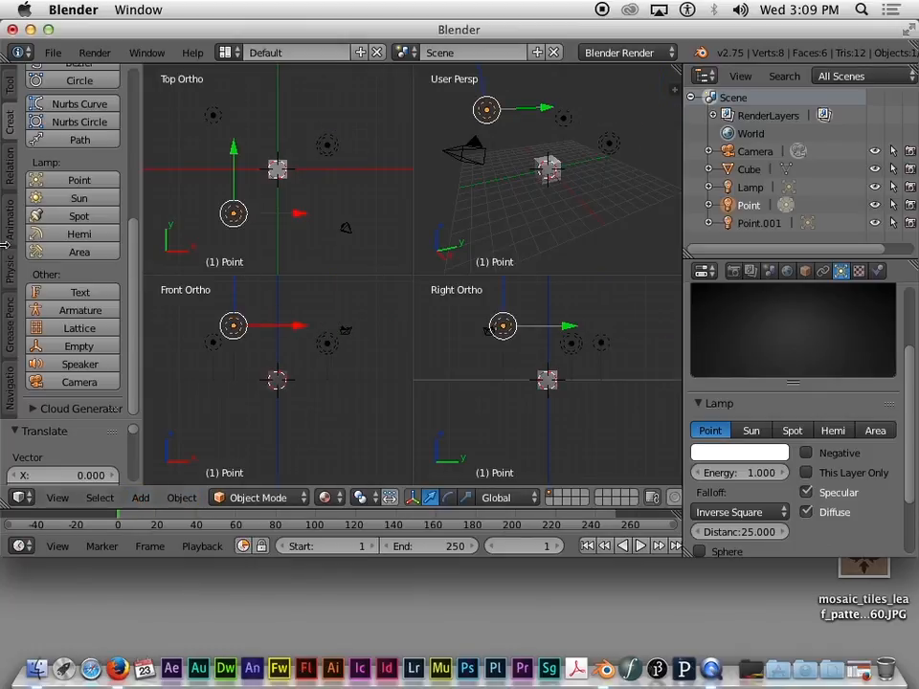
{"action": "scroll", "coordinate": [39, 313], "scroll_direction": "up", "scroll_amount": 5}
{"action": "scroll", "coordinate": [38, 312], "scroll_direction": "down", "scroll_amount": 5}
{"action": "scroll", "coordinate": [43, 310], "scroll_direction": "up", "scroll_amount": 5}
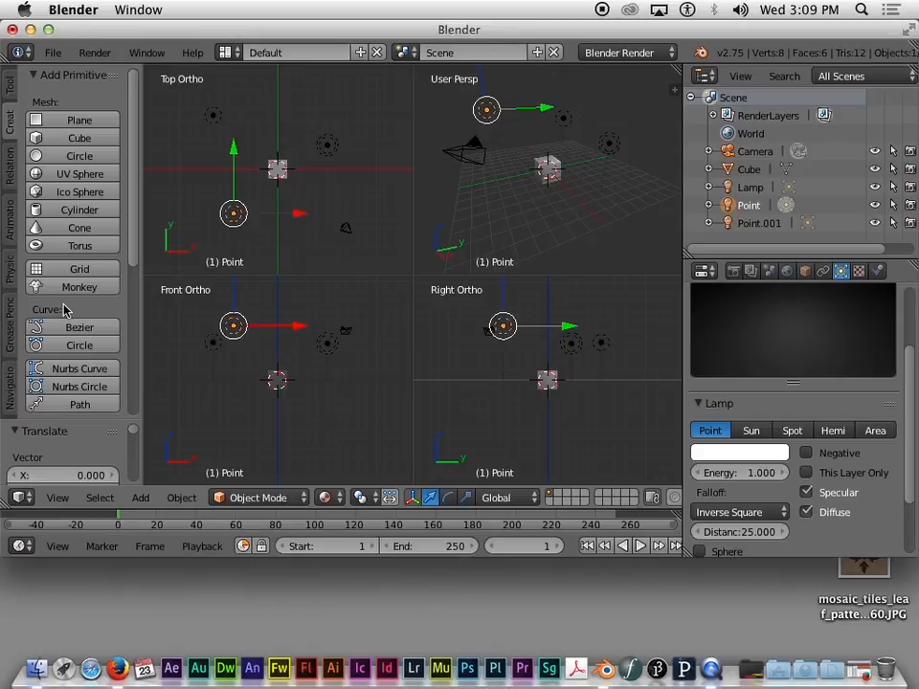
Step: Add a Suzanne monkey and a UV Sphere, sliding each off beside the cube
{"action": "left_click", "coordinate": [89, 290]}
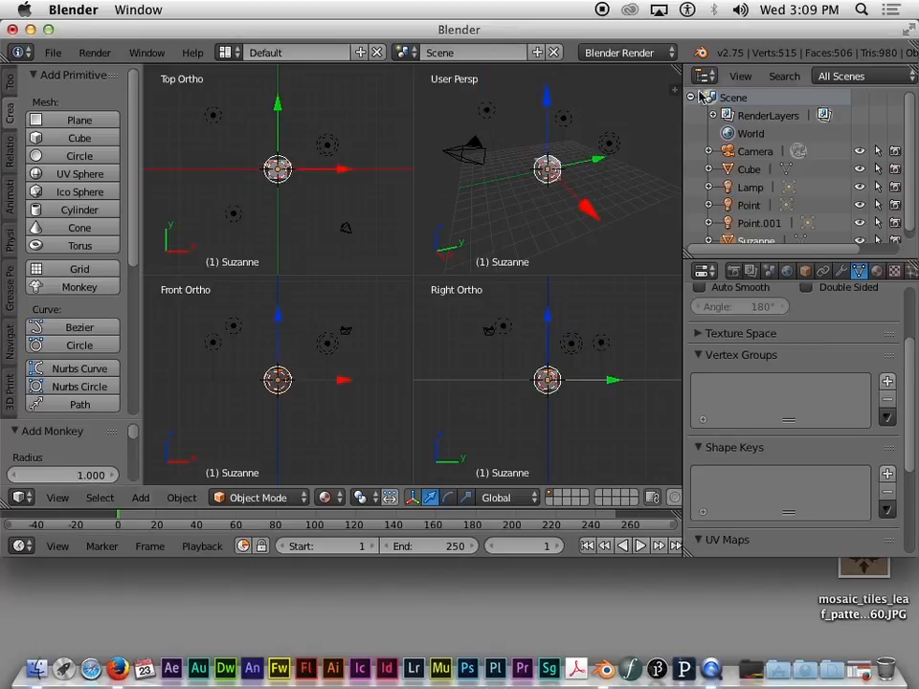
{"action": "left_click_drag", "start_coordinate": [603, 157], "coordinate": [552, 262]}
{"action": "left_click_drag", "start_coordinate": [588, 199], "coordinate": [596, 148]}
{"action": "left_click_drag", "start_coordinate": [648, 248], "coordinate": [630, 241]}
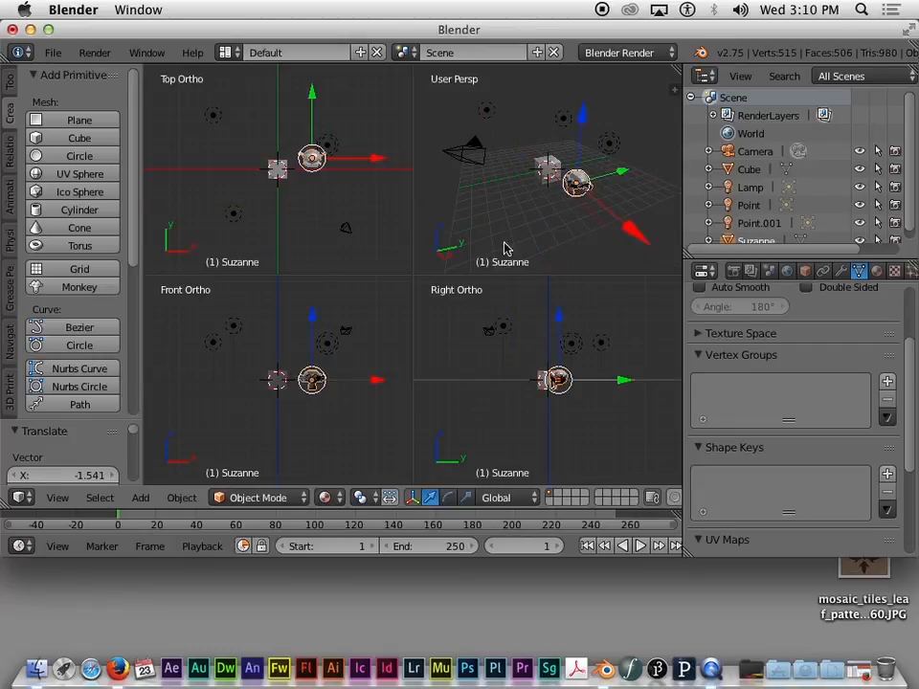
{"action": "left_click", "coordinate": [81, 174]}
{"action": "left_click_drag", "start_coordinate": [596, 160], "coordinate": [565, 175]}
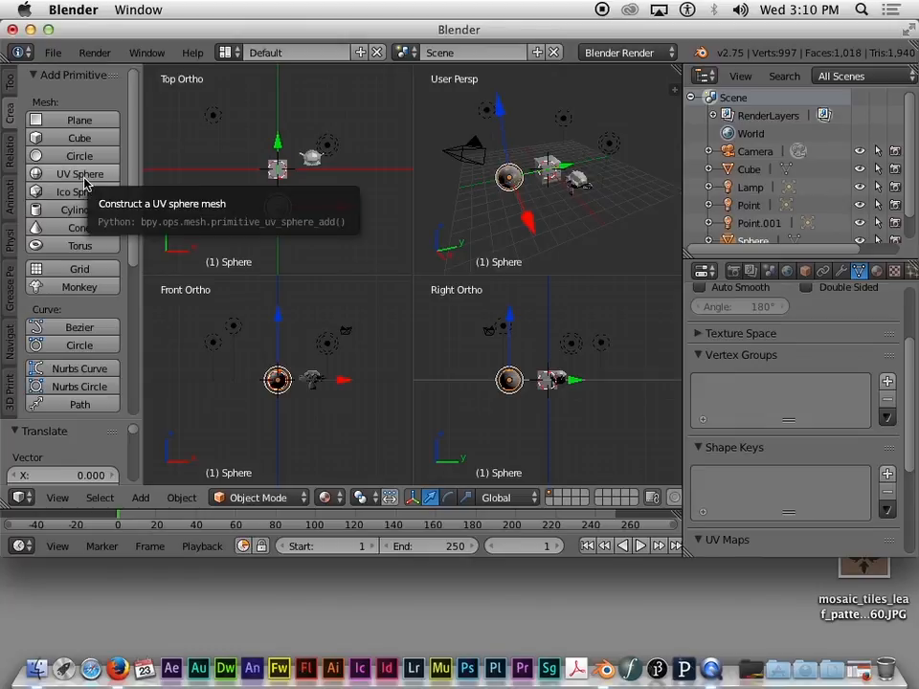
Step: Add a cone and position it beside the cube along X and Z
{"action": "left_click", "coordinate": [79, 228]}
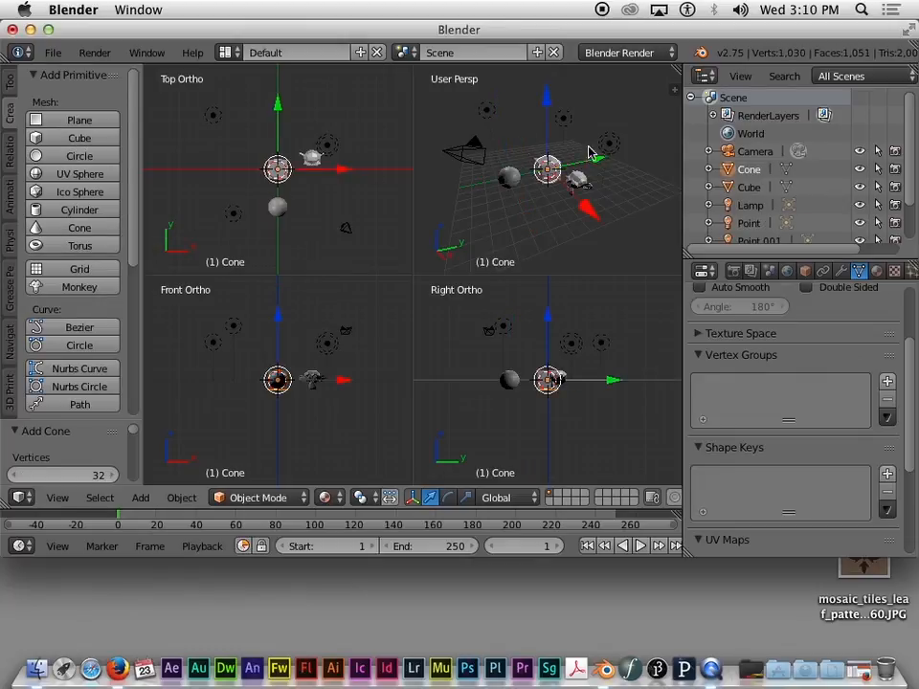
{"action": "left_click_drag", "start_coordinate": [588, 211], "coordinate": [575, 207]}
{"action": "left_click_drag", "start_coordinate": [245, 316], "coordinate": [249, 306]}
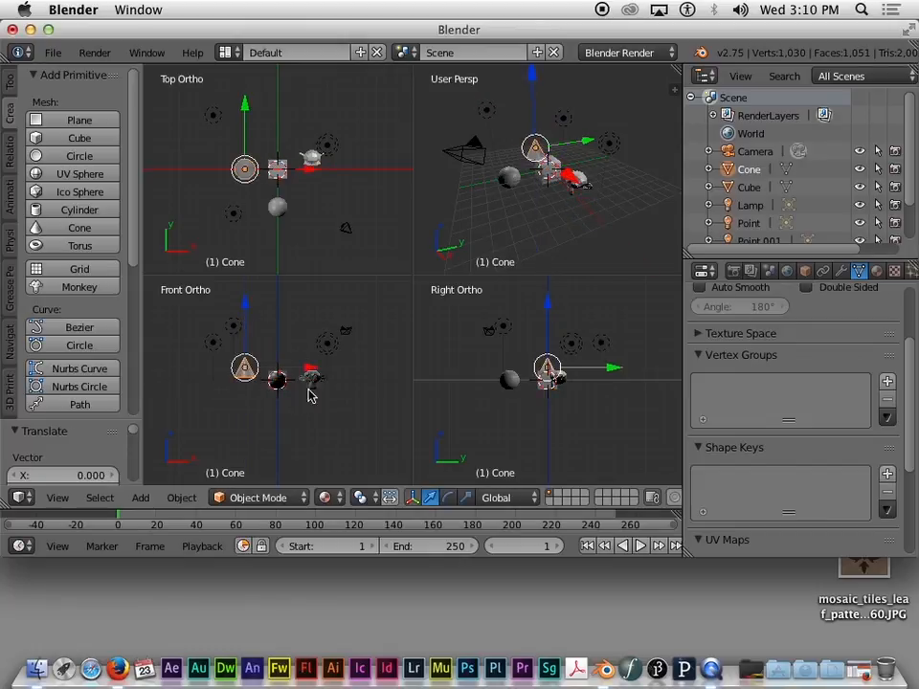
{"action": "left_click_drag", "start_coordinate": [310, 371], "coordinate": [317, 372]}
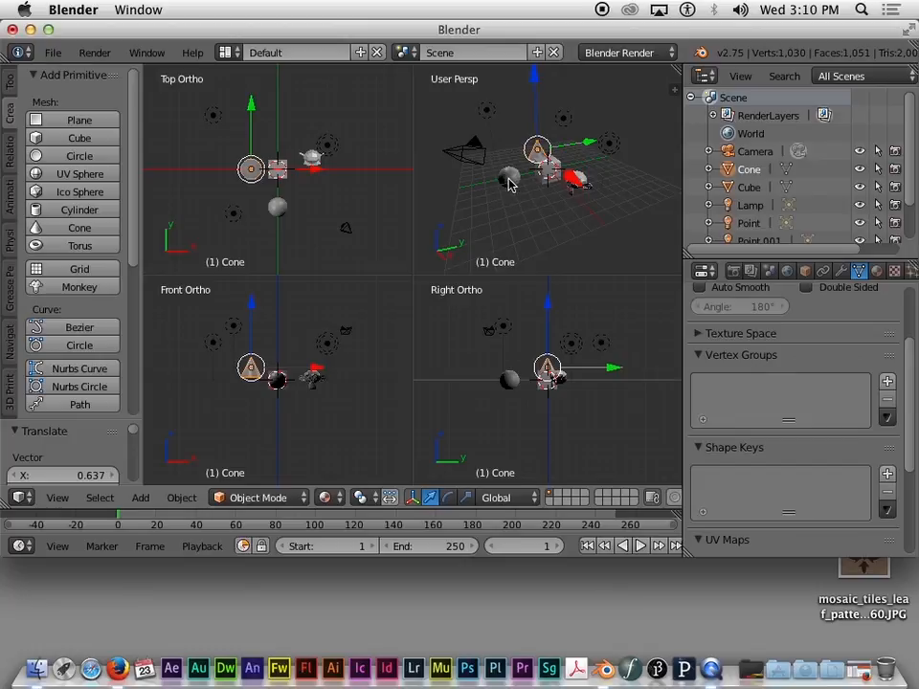
Step: Slide the sphere along Y and nudge Suzanne along X
{"action": "right_click", "coordinate": [508, 179]}
{"action": "left_click_drag", "start_coordinate": [563, 164], "coordinate": [577, 161]}
{"action": "right_click", "coordinate": [585, 185]}
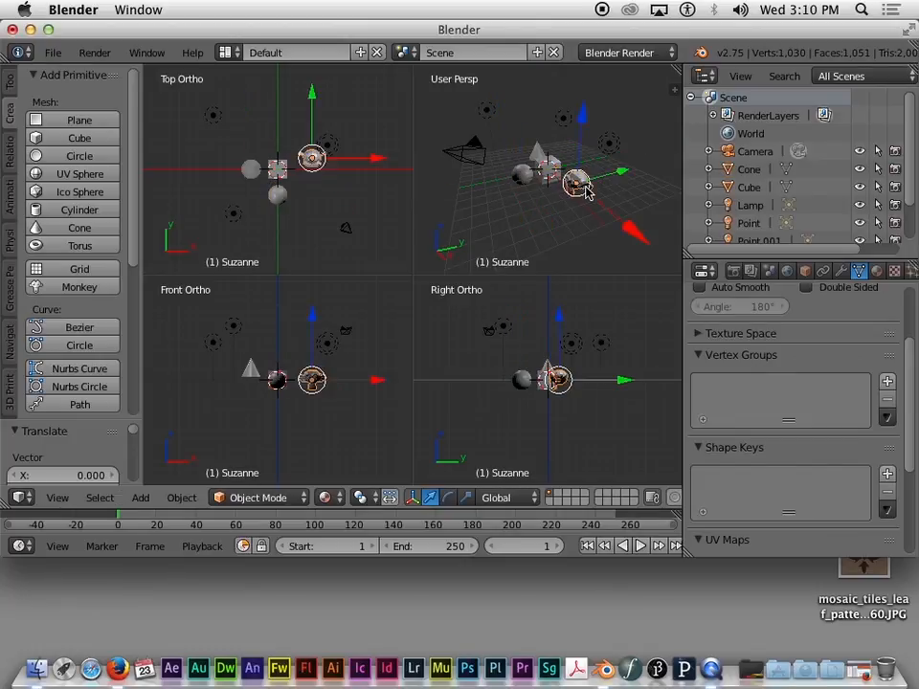
{"action": "left_click_drag", "start_coordinate": [626, 232], "coordinate": [627, 230]}
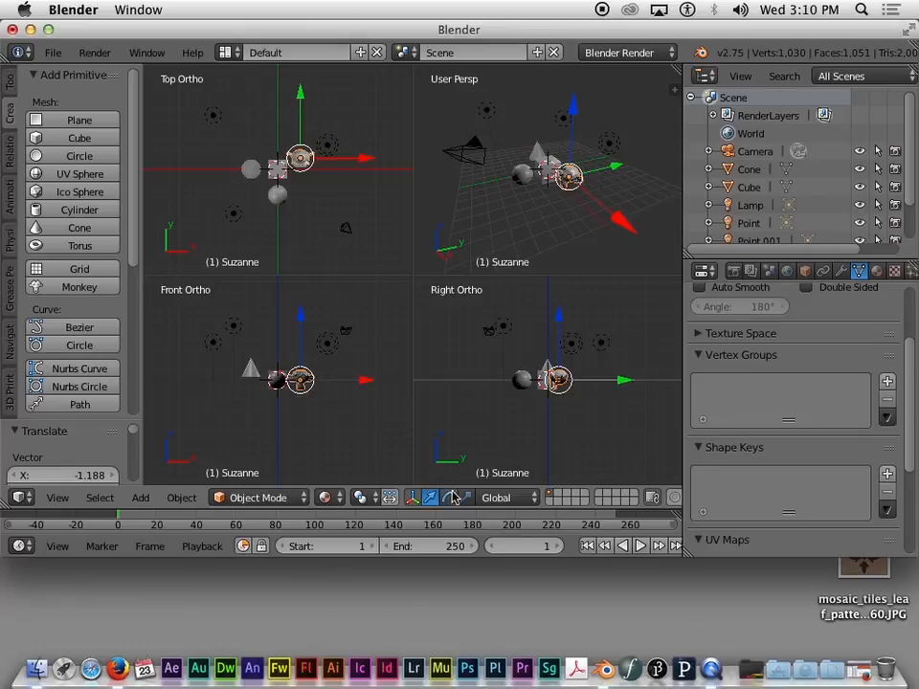
Step: Show the Tools shelf and move Suzanne back along X to an offset of 0.510
{"action": "left_click", "coordinate": [9, 86]}
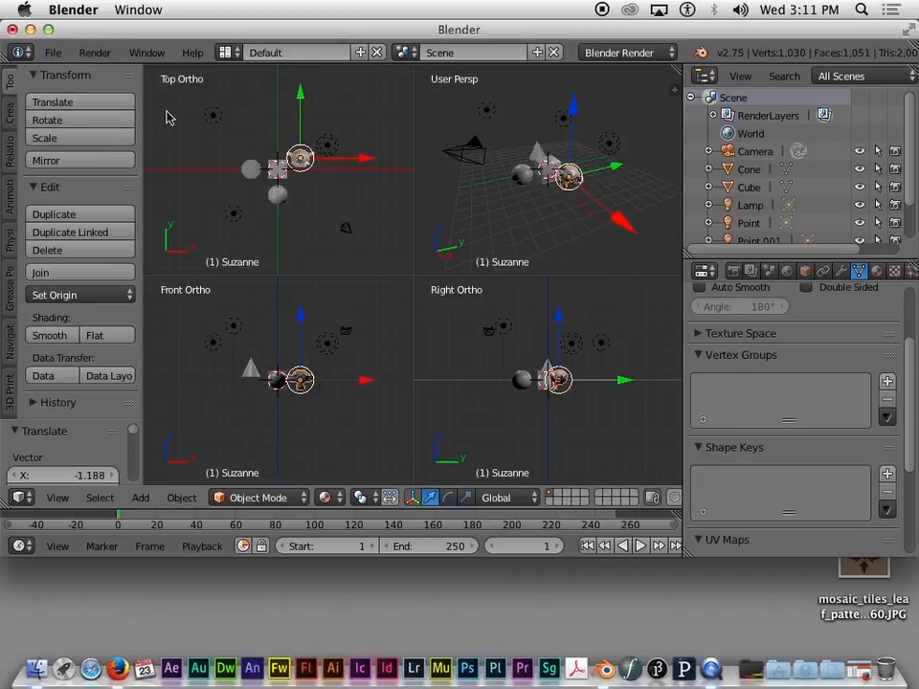
{"action": "left_click_drag", "start_coordinate": [626, 221], "coordinate": [612, 244]}
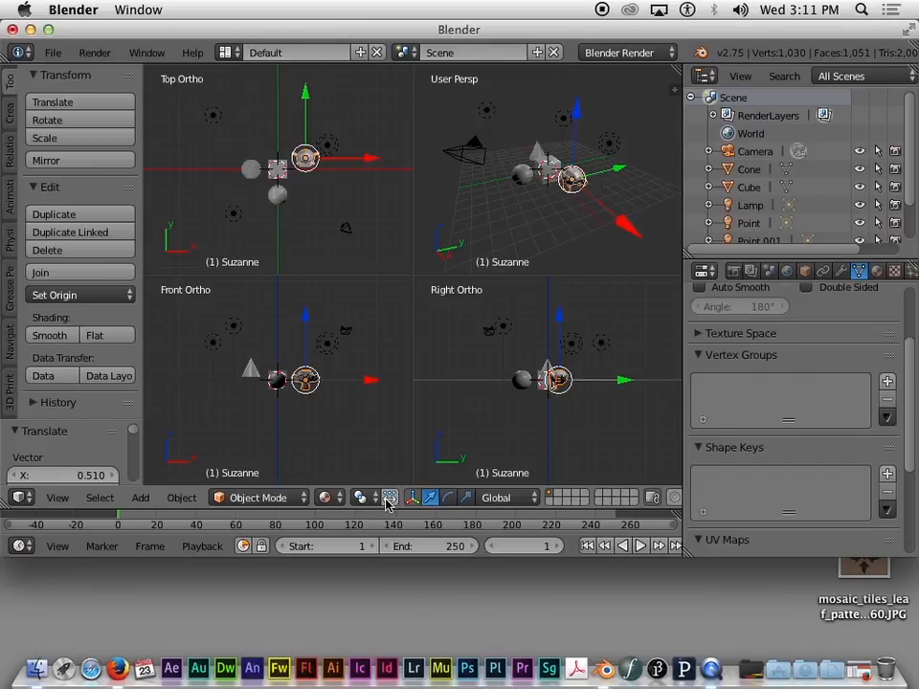
Step: Rotate Suzanne around one axis and scale her up by about 1.249
{"action": "left_click", "coordinate": [447, 498]}
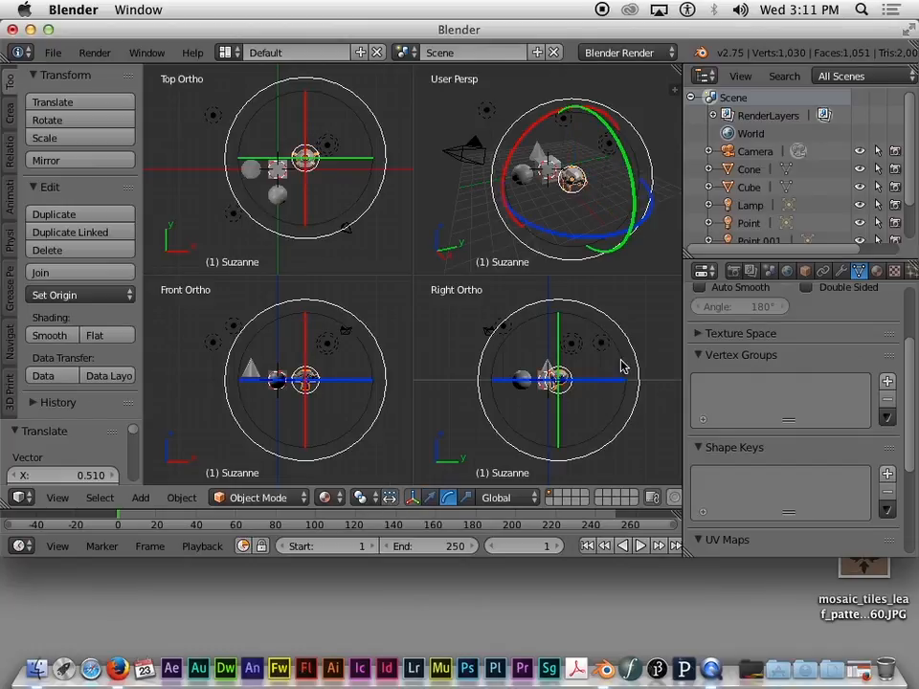
{"action": "left_click_drag", "start_coordinate": [598, 383], "coordinate": [558, 362]}
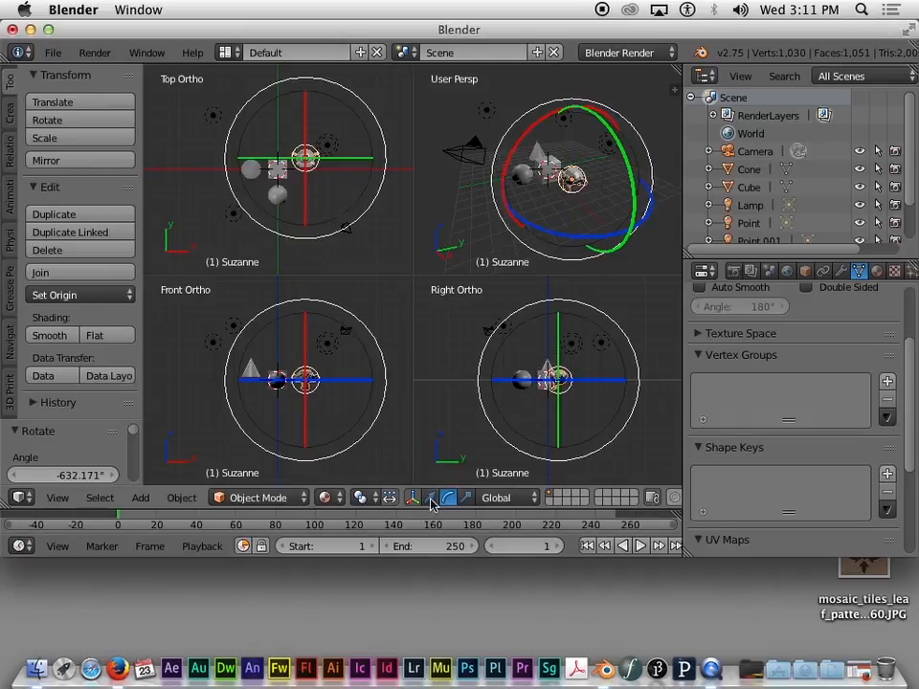
{"action": "left_click", "coordinate": [467, 497]}
{"action": "mouse_move", "coordinate": [630, 383]}
{"action": "left_mouse_down"}
{"action": "mouse_move", "coordinate": [495, 381]}
{"action": "mouse_move", "coordinate": [643, 371]}
{"action": "left_mouse_up"}
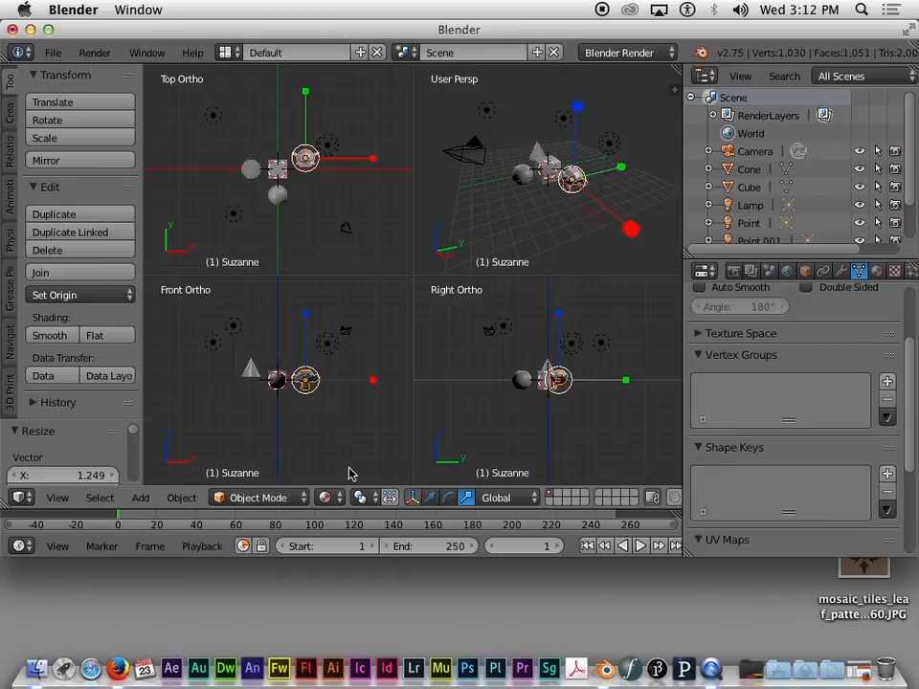
Step: Move Suzanne slightly along Y beside the cube
{"action": "left_click", "coordinate": [413, 496]}
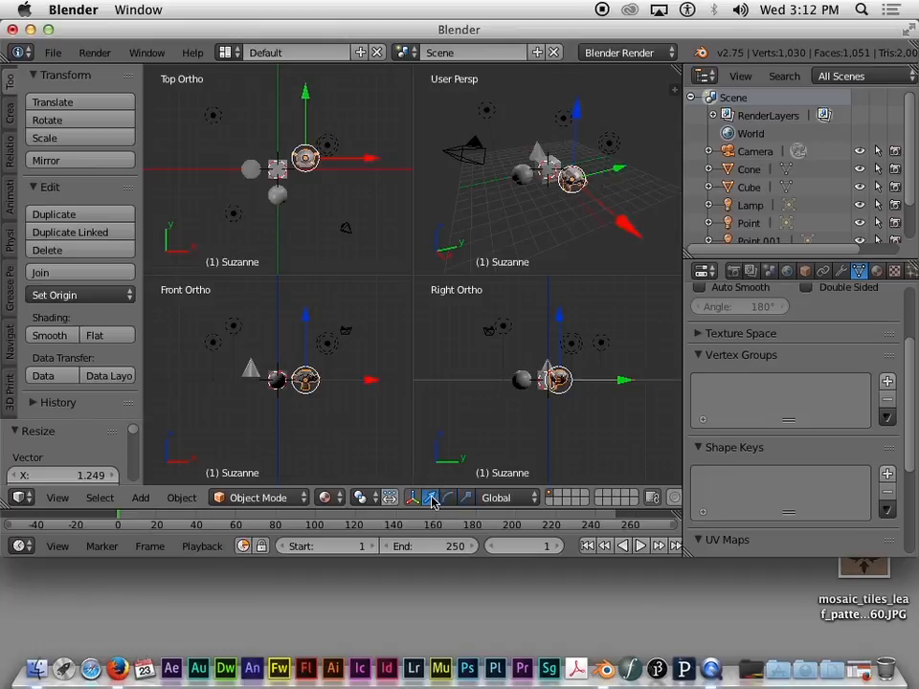
{"action": "mouse_move", "coordinate": [639, 388]}
{"action": "left_mouse_down"}
{"action": "mouse_move", "coordinate": [580, 388]}
{"action": "mouse_move", "coordinate": [636, 386]}
{"action": "left_mouse_up"}
{"action": "mouse_move", "coordinate": [629, 169]}
{"action": "left_mouse_down"}
{"action": "mouse_move", "coordinate": [599, 178]}
{"action": "mouse_move", "coordinate": [621, 173]}
{"action": "left_mouse_up"}
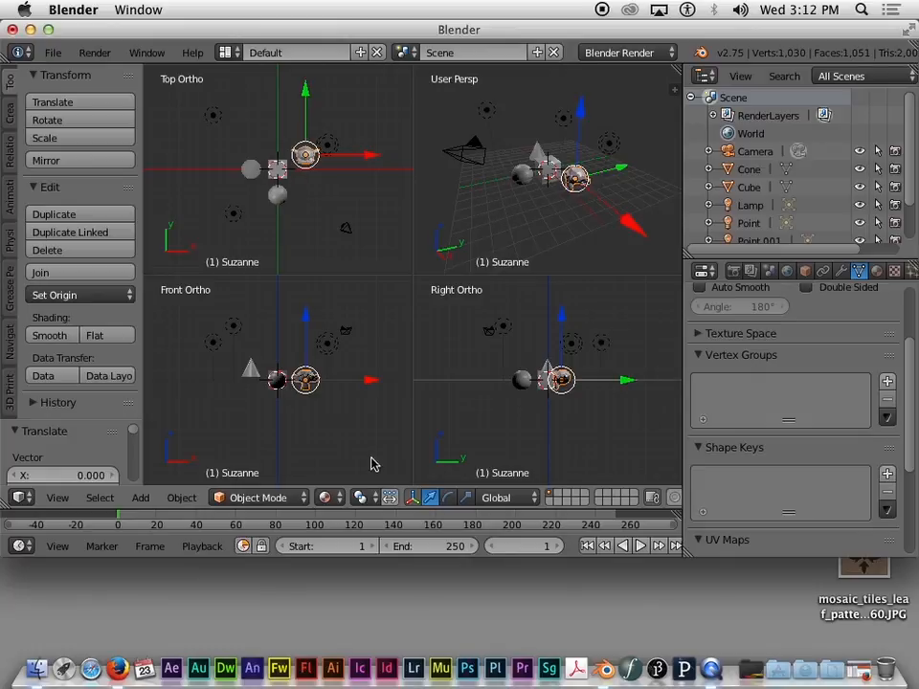
Step: Move the lamp about 4.28 units along -X above the cube, then adjust its height along Z
{"action": "right_click", "coordinate": [329, 146]}
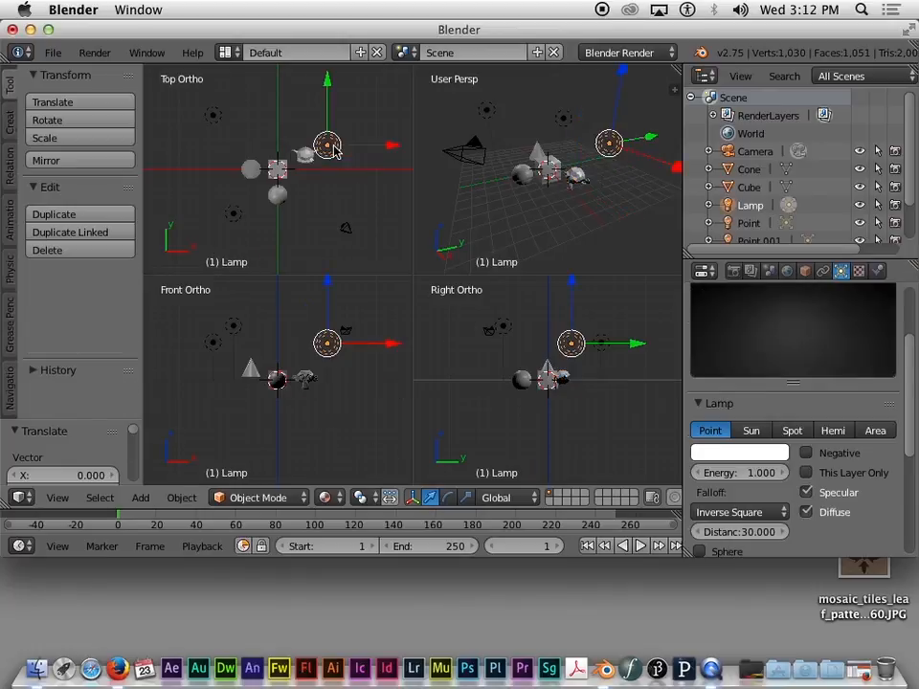
{"action": "key", "text": "g"}
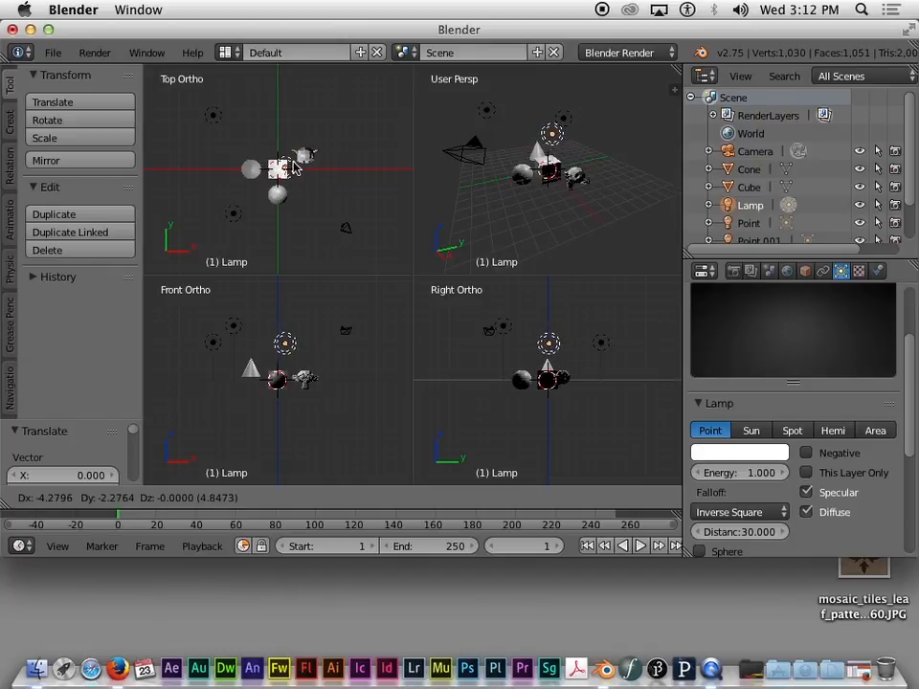
{"action": "left_click", "coordinate": [294, 167]}
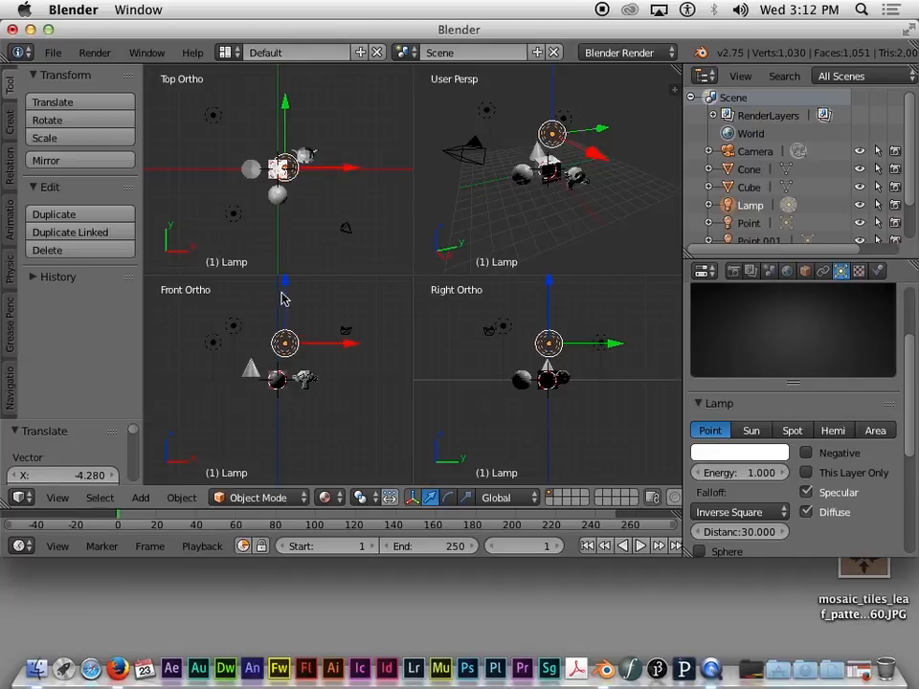
{"action": "key", "text": "g"}
{"action": "key", "text": "z"}
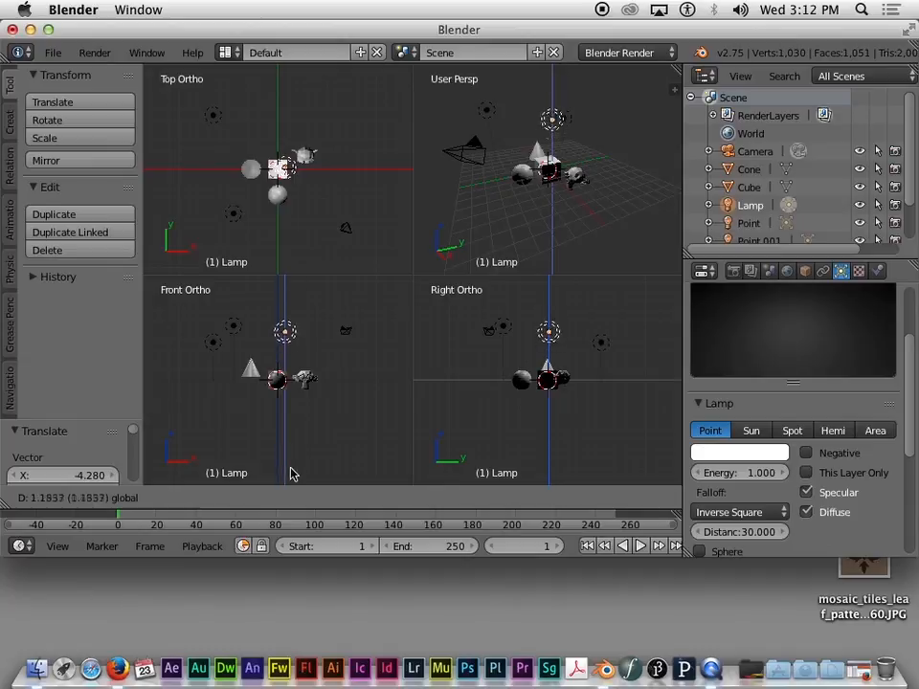
{"action": "left_click", "coordinate": [304, 286]}
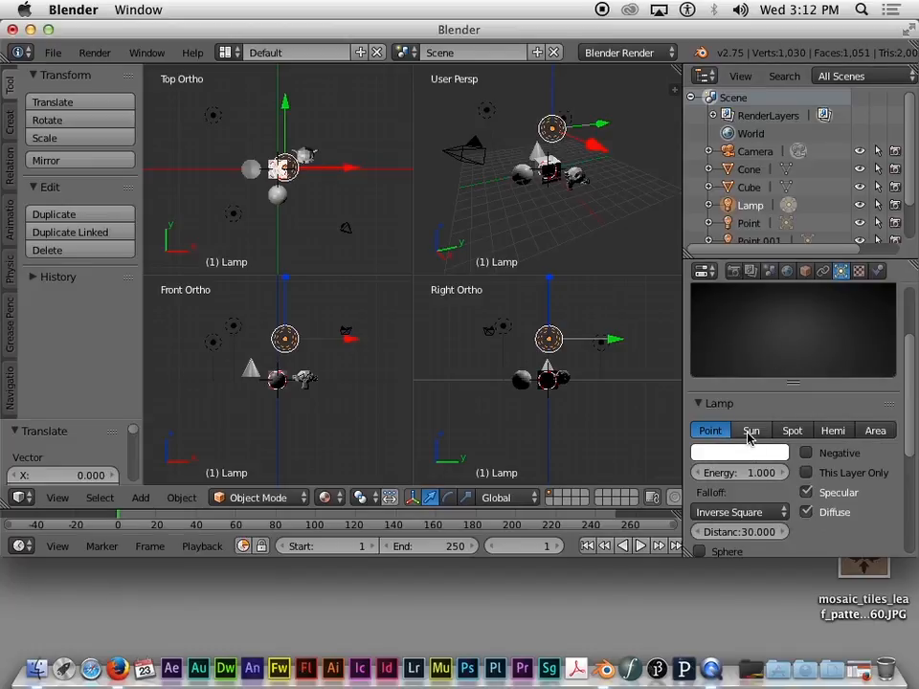
Step: Make the lamp a Spot light with Distance 30 and zoom around to inspect its cone
{"action": "left_click", "coordinate": [791, 431]}
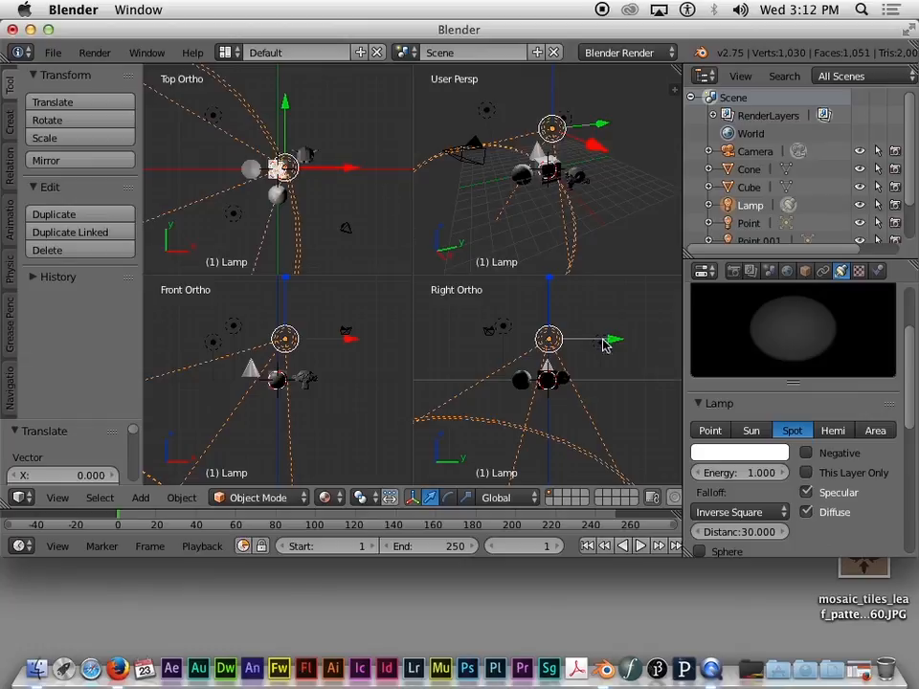
{"action": "middle_click_drag", "start_coordinate": [600, 158], "coordinate": [593, 157]}
{"action": "scroll", "coordinate": [549, 164], "scroll_direction": "up", "scroll_amount": 3}
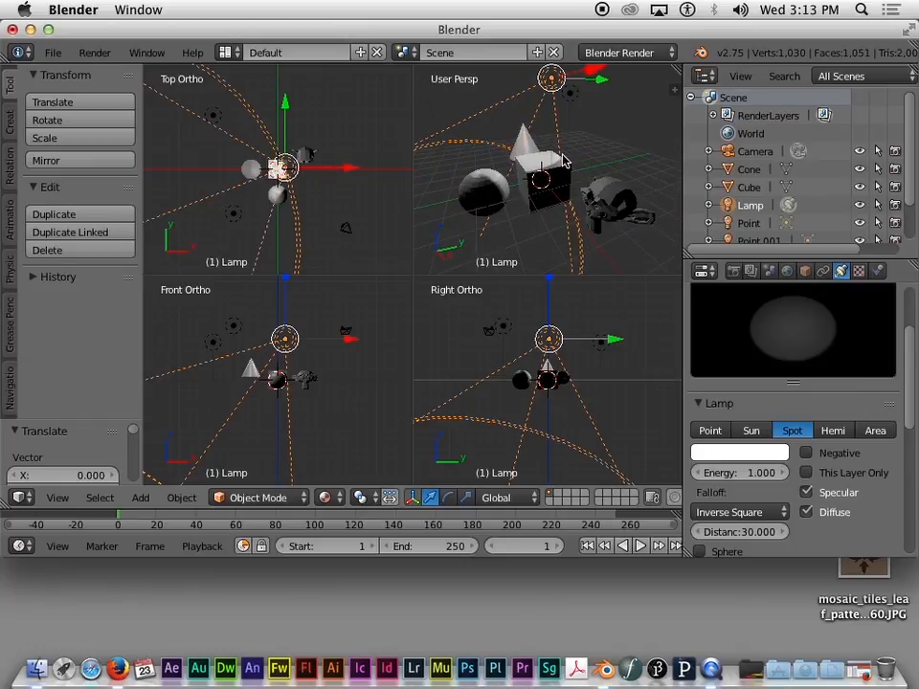
{"action": "scroll", "coordinate": [222, 212], "scroll_direction": "up", "scroll_amount": 5}
{"action": "scroll", "coordinate": [276, 212], "scroll_direction": "down", "scroll_amount": 2}
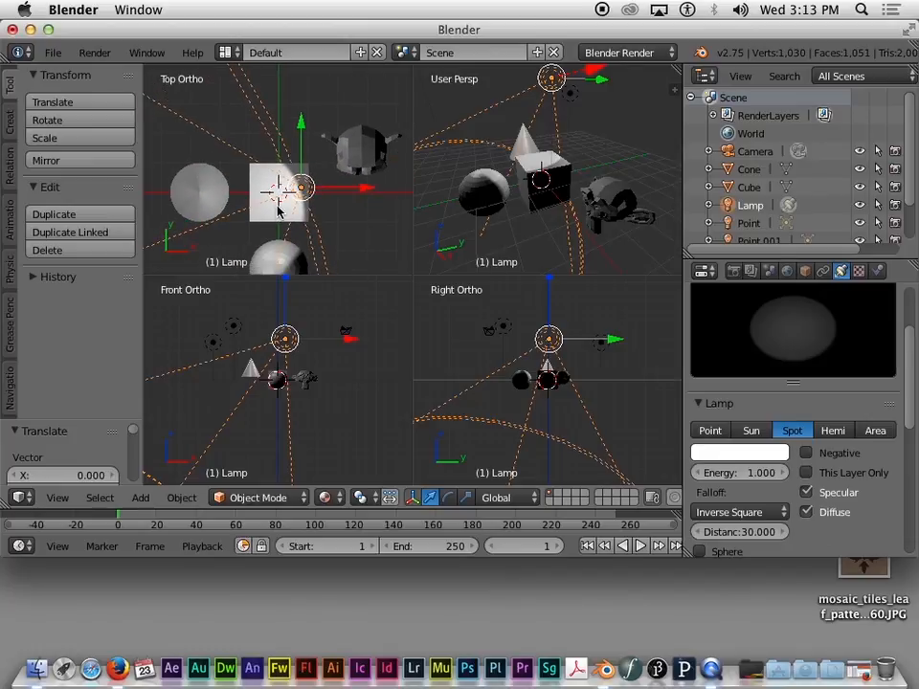
{"action": "scroll", "coordinate": [277, 209], "scroll_direction": "down", "scroll_amount": 1}
{"action": "scroll", "coordinate": [275, 210], "scroll_direction": "up", "scroll_amount": 2}
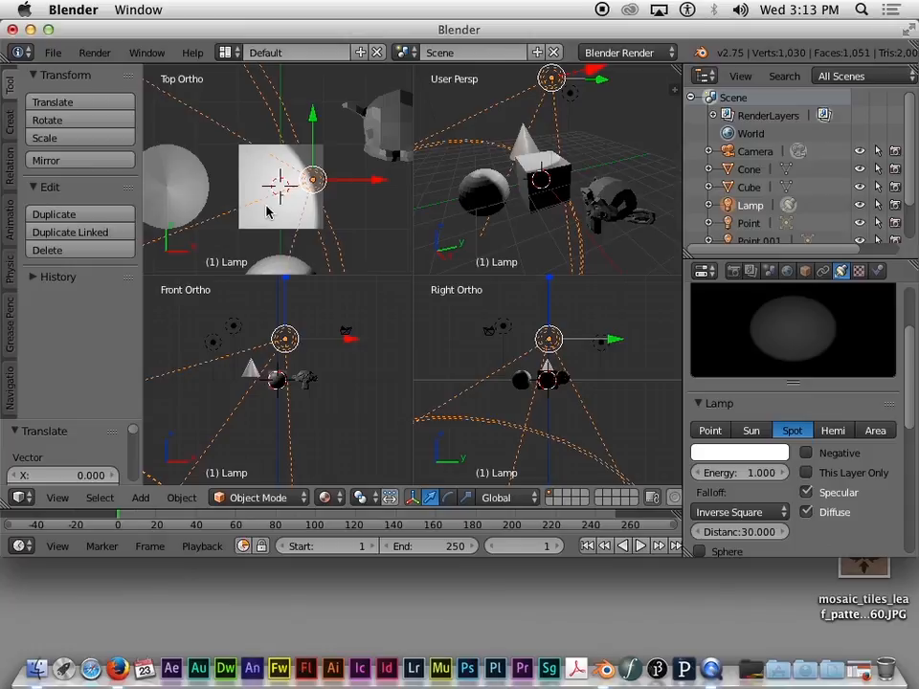
{"action": "scroll", "coordinate": [267, 212], "scroll_direction": "down", "scroll_amount": 4}
{"action": "scroll", "coordinate": [267, 214], "scroll_direction": "up", "scroll_amount": 5}
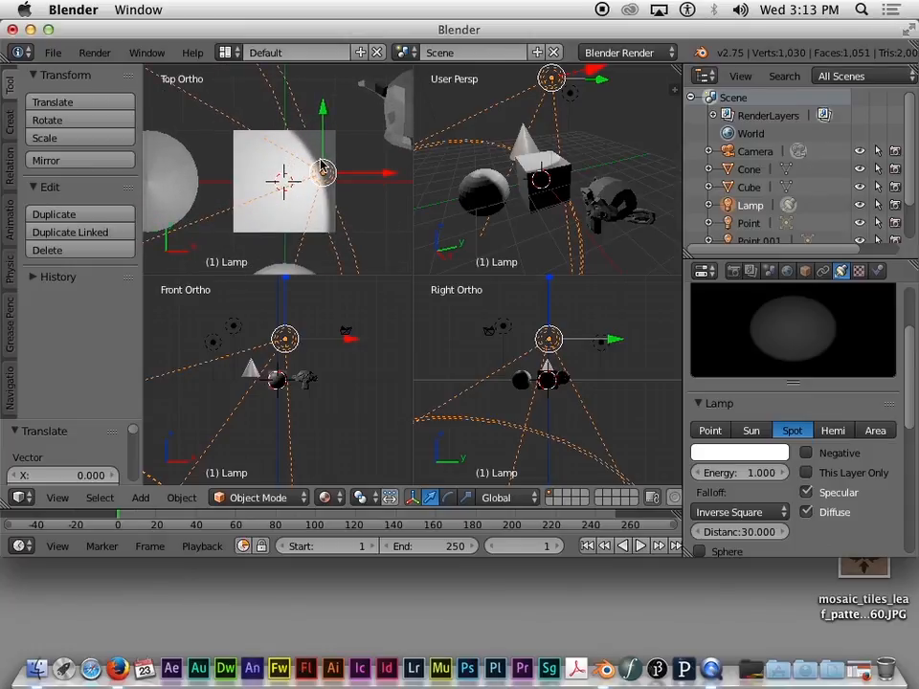
{"action": "scroll", "coordinate": [322, 167], "scroll_direction": "down", "scroll_amount": 1}
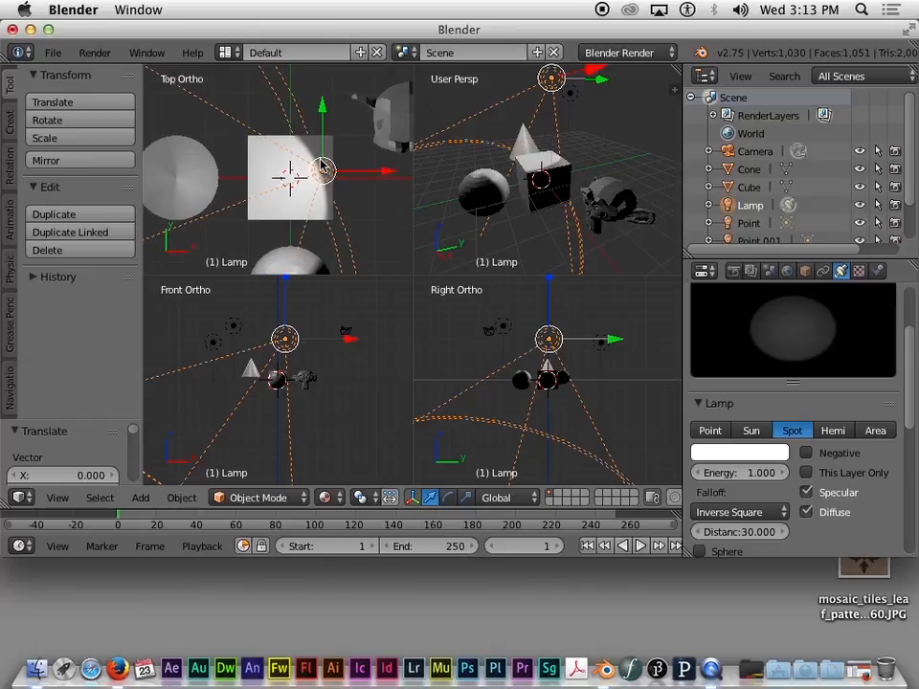
{"action": "scroll", "coordinate": [322, 166], "scroll_direction": "up", "scroll_amount": 4}
{"action": "scroll", "coordinate": [322, 166], "scroll_direction": "down", "scroll_amount": 5}
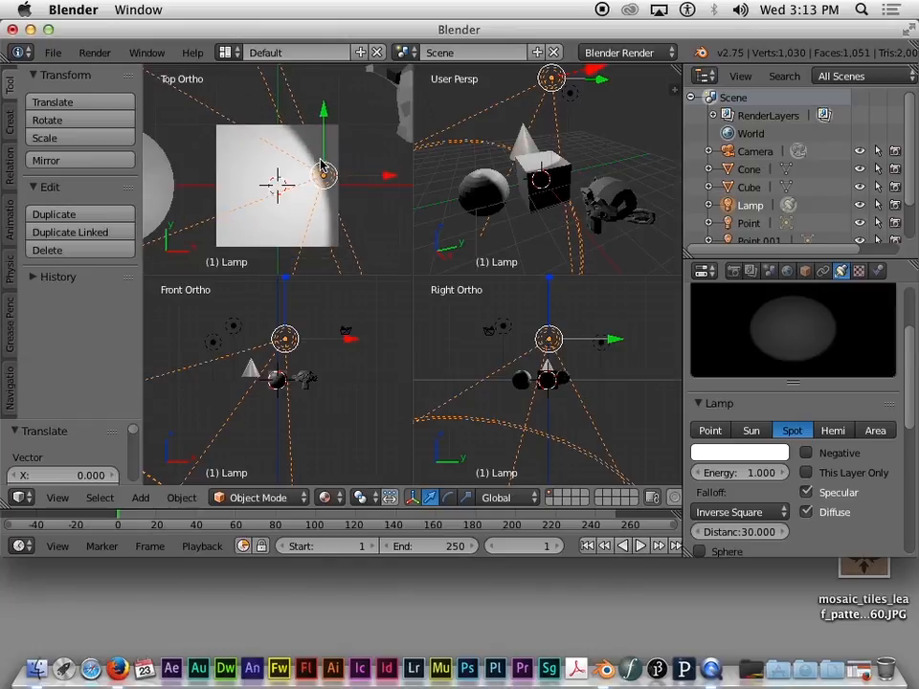
{"action": "scroll", "coordinate": [321, 167], "scroll_direction": "up", "scroll_amount": 3}
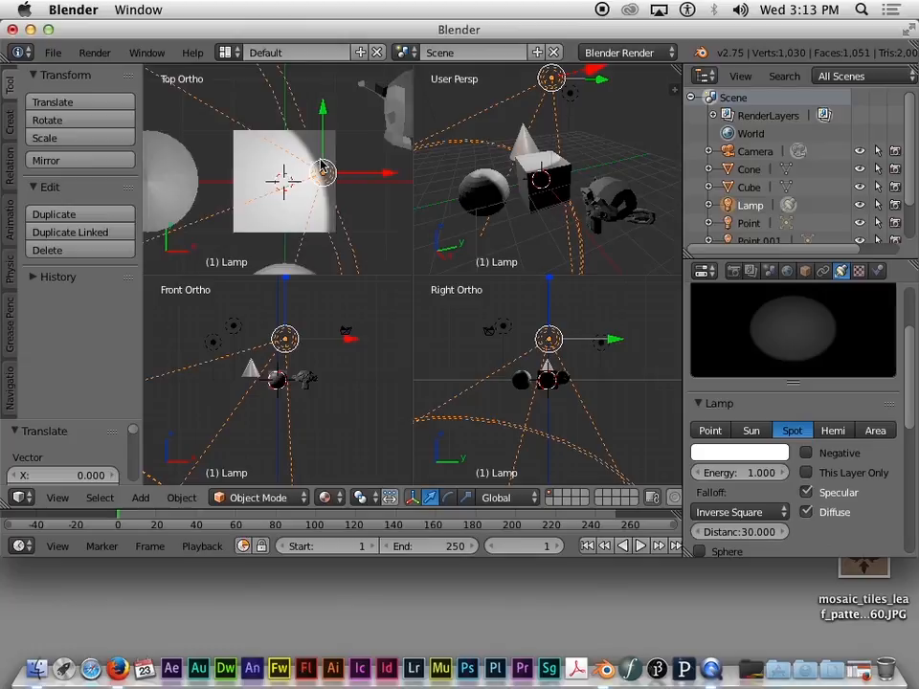
{"action": "scroll", "coordinate": [322, 167], "scroll_direction": "down", "scroll_amount": 4}
{"action": "scroll", "coordinate": [321, 167], "scroll_direction": "up", "scroll_amount": 3}
{"action": "scroll", "coordinate": [321, 166], "scroll_direction": "down", "scroll_amount": 3}
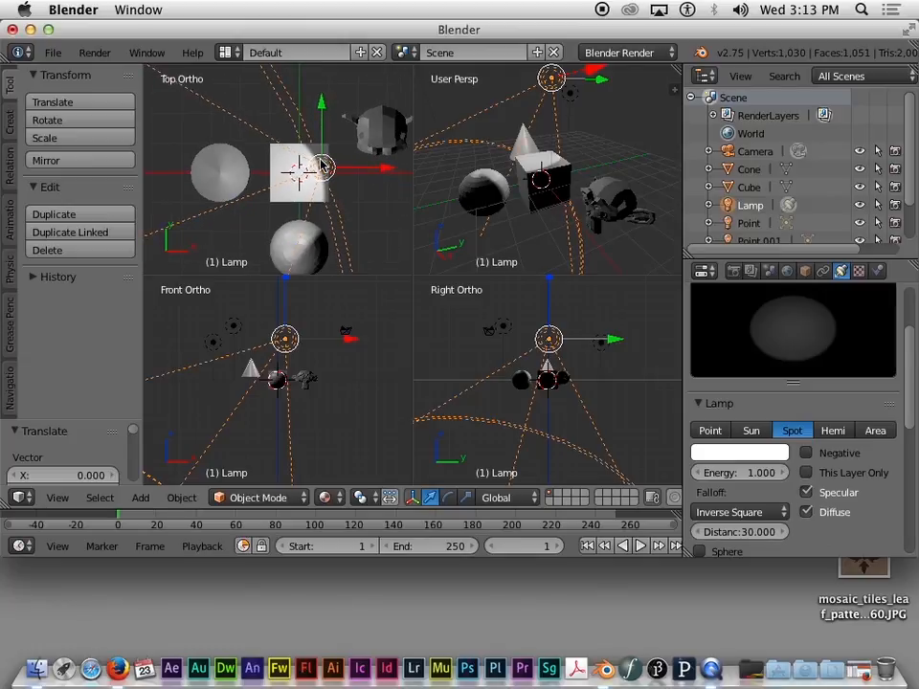
{"action": "scroll", "coordinate": [322, 166], "scroll_direction": "left", "scroll_amount": 5}
{"action": "scroll", "coordinate": [322, 166], "scroll_direction": "right", "scroll_amount": 5}
{"action": "scroll", "coordinate": [322, 167], "scroll_direction": "up", "scroll_amount": 5}
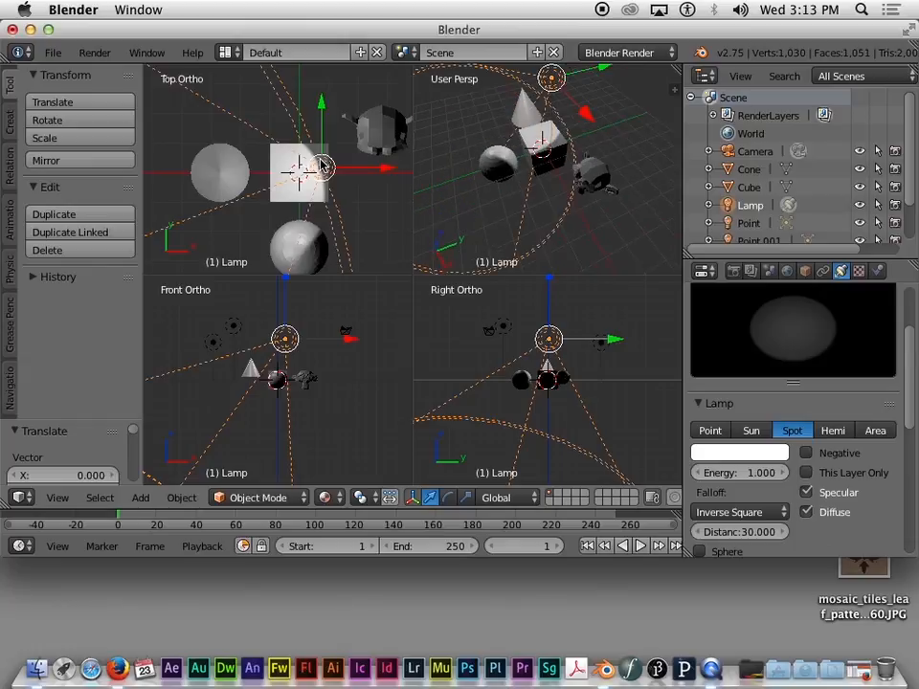
{"action": "scroll", "coordinate": [321, 166], "scroll_direction": "down", "scroll_amount": 5}
{"action": "scroll", "coordinate": [322, 167], "scroll_direction": "left", "scroll_amount": 5}
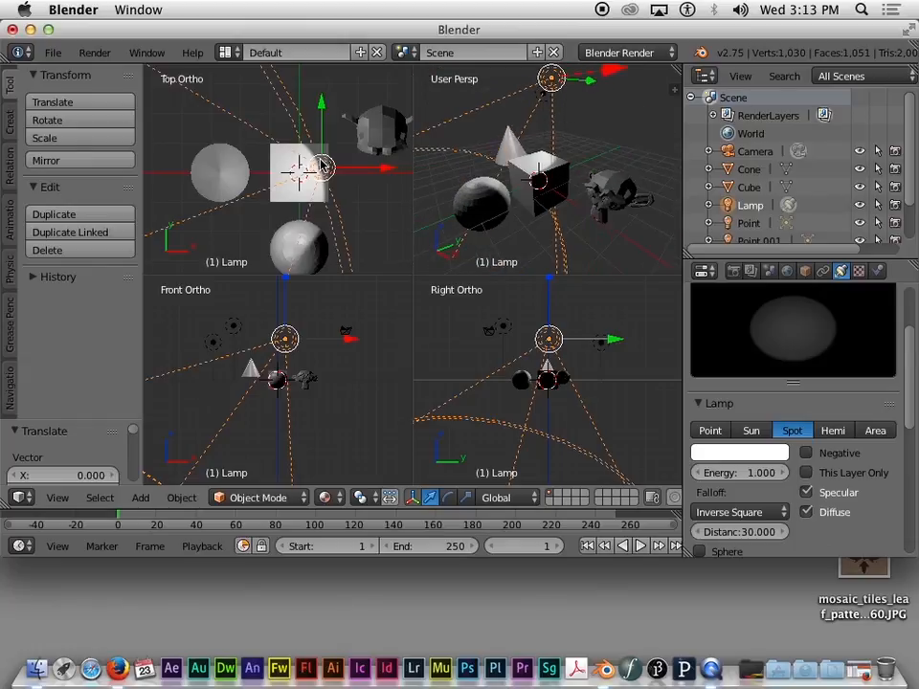
{"action": "scroll", "coordinate": [322, 166], "scroll_direction": "right", "scroll_amount": 8}
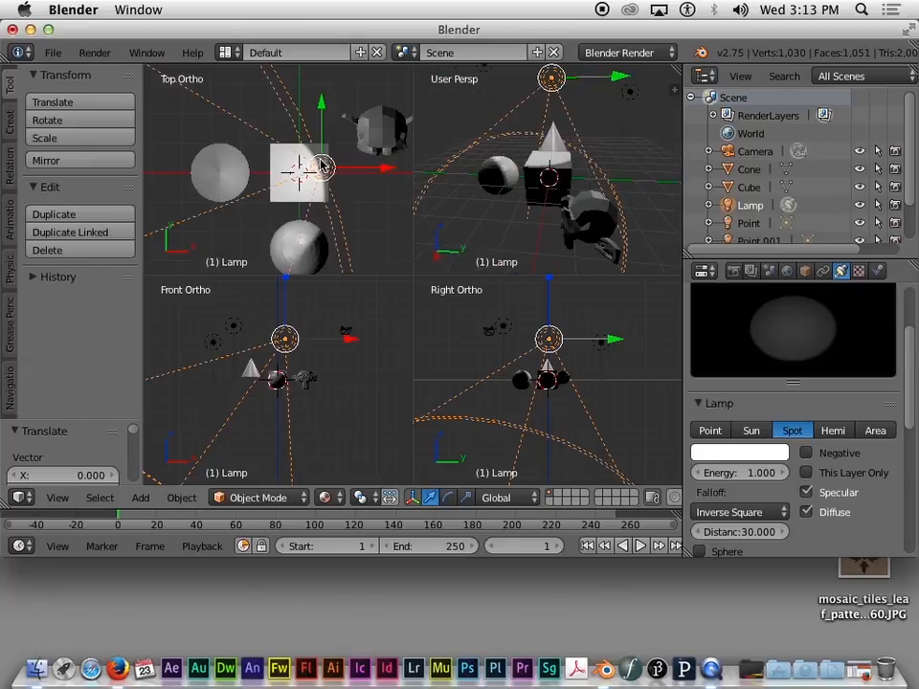
{"action": "scroll", "coordinate": [322, 167], "scroll_direction": "left", "scroll_amount": 3}
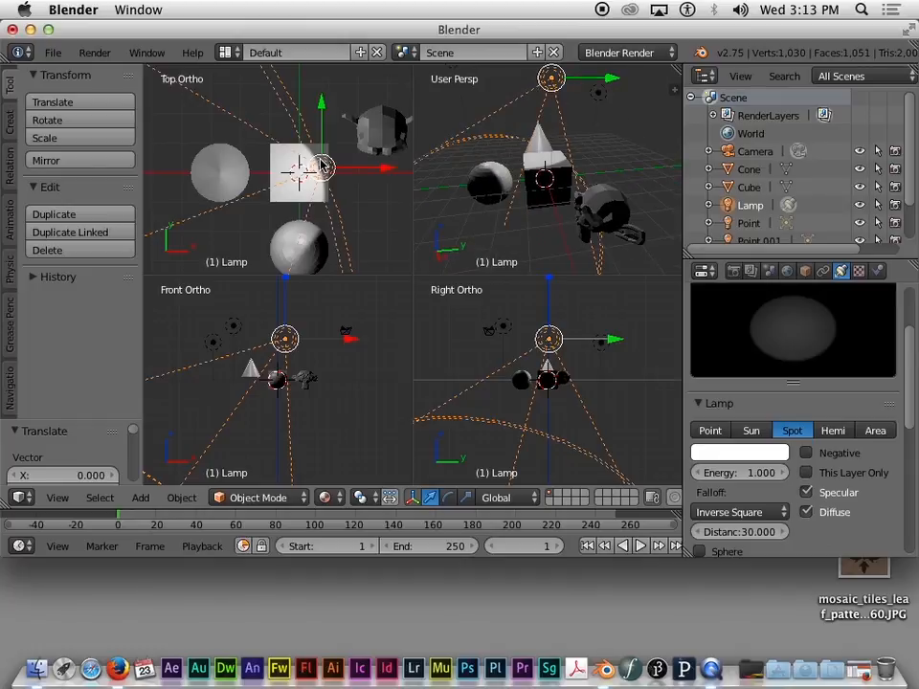
{"action": "scroll", "coordinate": [322, 167], "scroll_direction": "down", "scroll_amount": 5}
{"action": "scroll", "coordinate": [322, 167], "scroll_direction": "up", "scroll_amount": 5}
{"action": "scroll", "coordinate": [321, 167], "scroll_direction": "up", "scroll_amount": 3}
{"action": "scroll", "coordinate": [321, 167], "scroll_direction": "down", "scroll_amount": 8}
{"action": "scroll", "coordinate": [321, 167], "scroll_direction": "up", "scroll_amount": 4}
{"action": "scroll", "coordinate": [321, 166], "scroll_direction": "up", "scroll_amount": 3}
Step: Check scene layers 1 and 2, ending back on layer 1 with all objects
{"action": "key", "text": "1"}
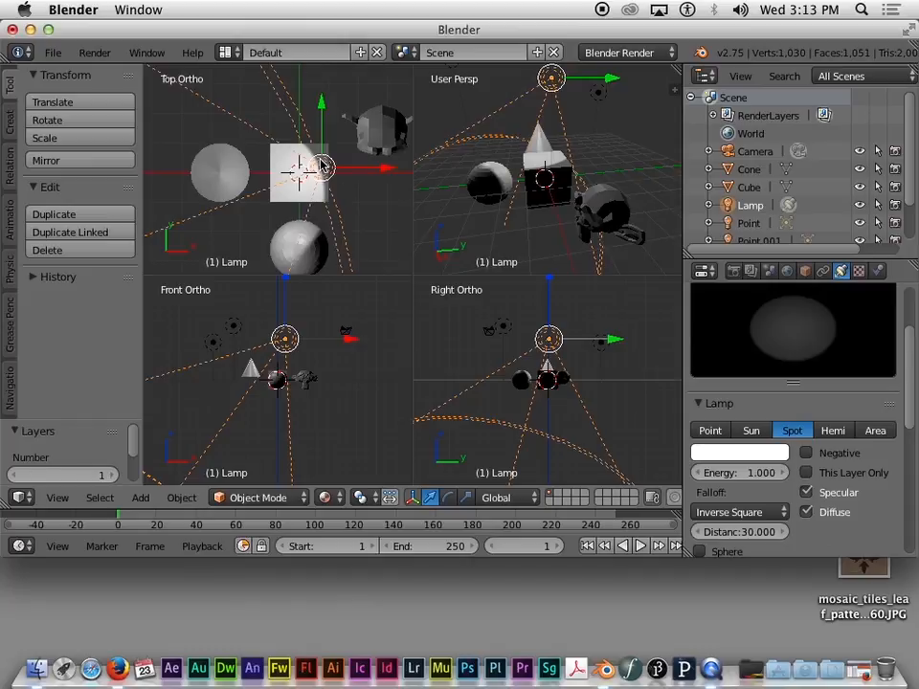
{"action": "key", "text": "2"}
{"action": "key", "text": "1"}
Step: Shift the spotlight slightly to the side of the cube in Top Ortho, then begin another move
{"action": "key", "text": "g"}
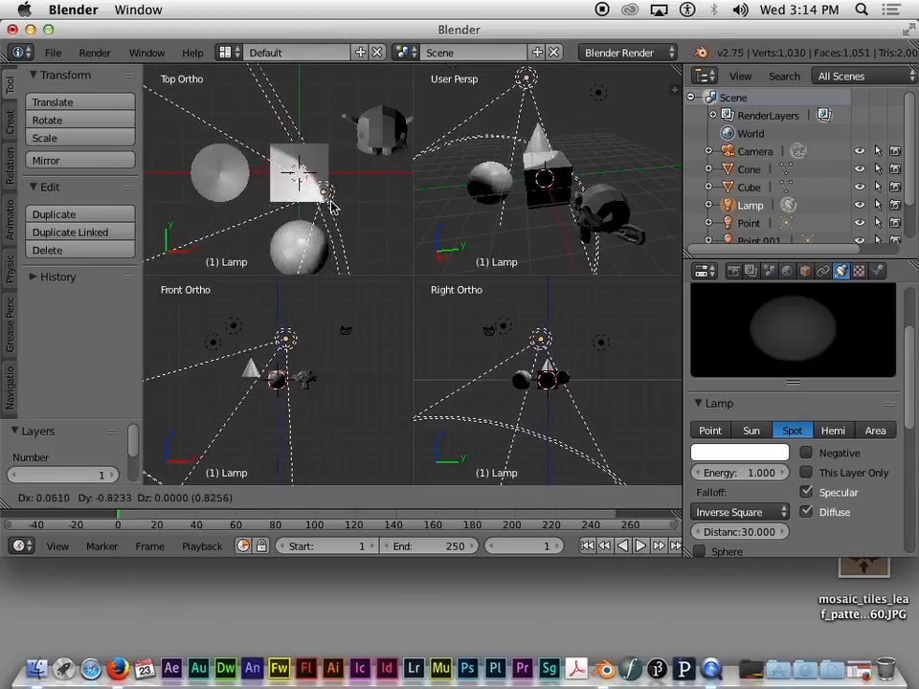
{"action": "left_click", "coordinate": [342, 205]}
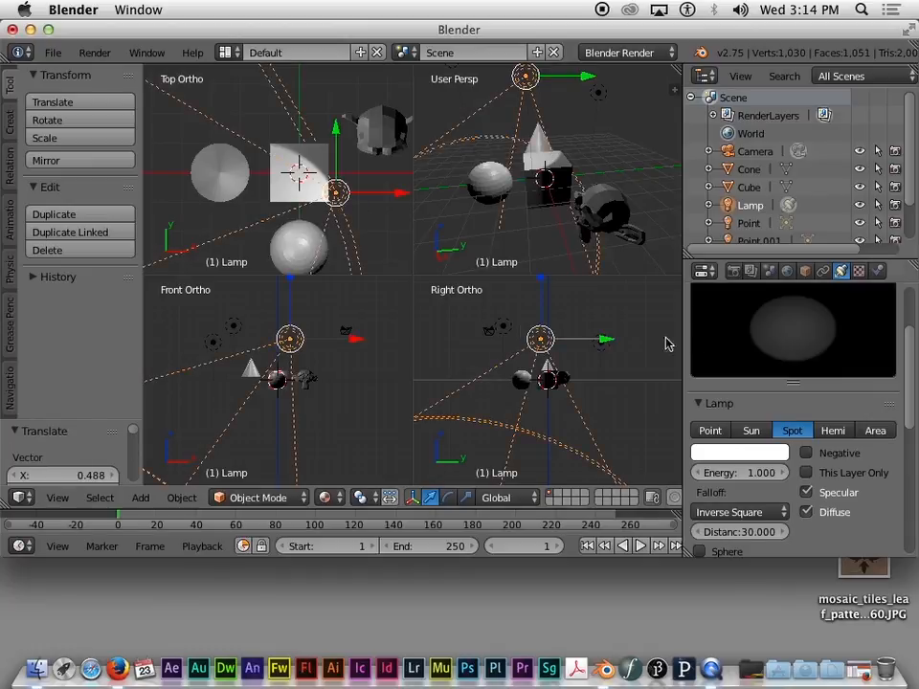
{"action": "key", "text": "g"}
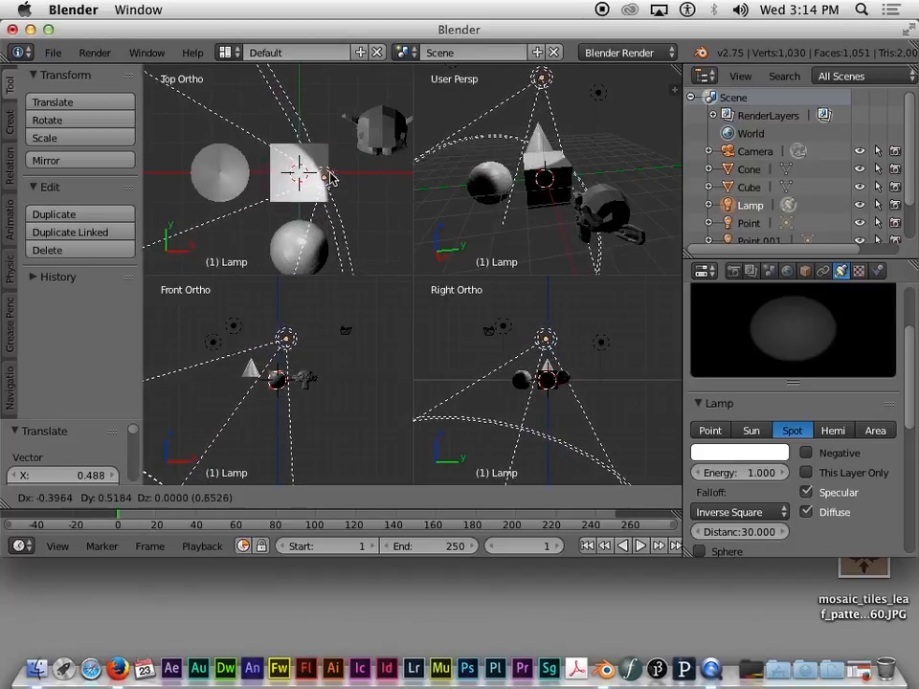
Step: Confirm the spot lamp at X -0.793, review its Lamp and Shadow settings, and open its white colour swatch
{"action": "left_click", "coordinate": [320, 175]}
{"action": "scroll", "coordinate": [325, 251], "scroll_direction": "up", "scroll_amount": 1}
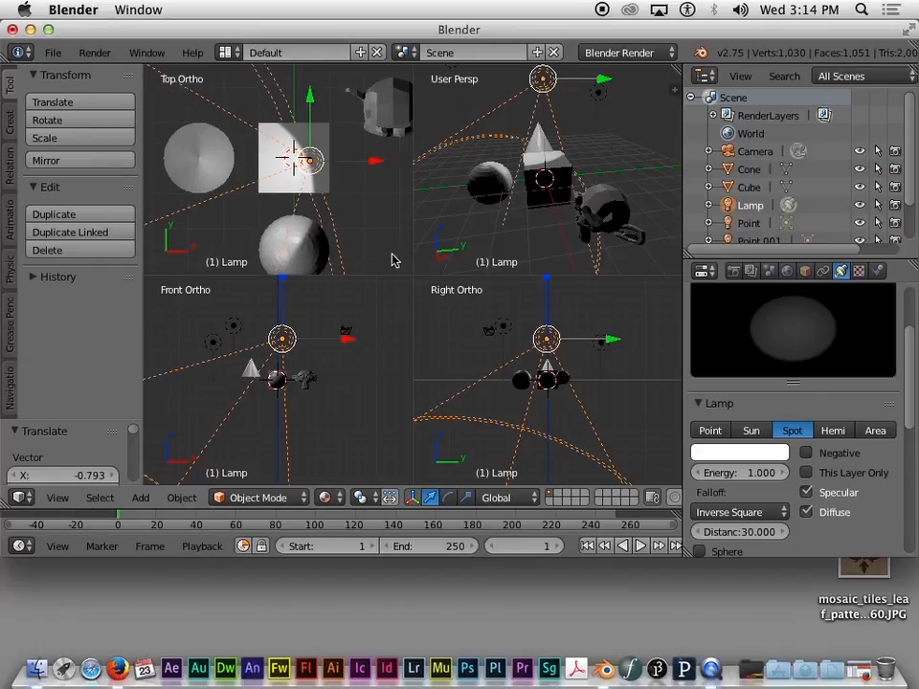
{"action": "scroll", "coordinate": [773, 488], "scroll_direction": "down", "scroll_amount": 3}
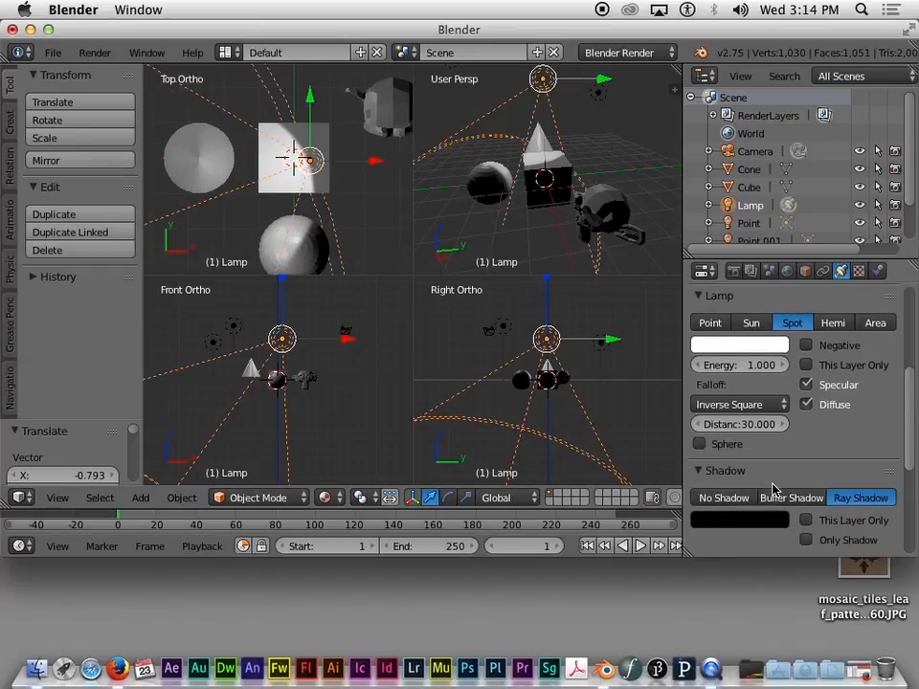
{"action": "scroll", "coordinate": [773, 488], "scroll_direction": "down", "scroll_amount": 5}
{"action": "scroll", "coordinate": [773, 488], "scroll_direction": "up", "scroll_amount": 5}
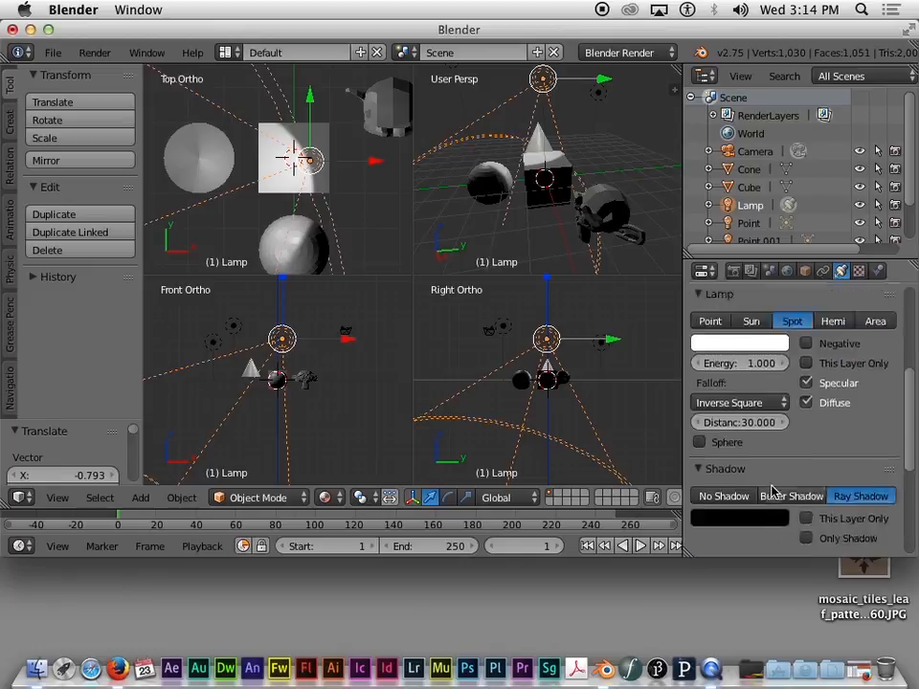
{"action": "scroll", "coordinate": [773, 490], "scroll_direction": "up", "scroll_amount": 5}
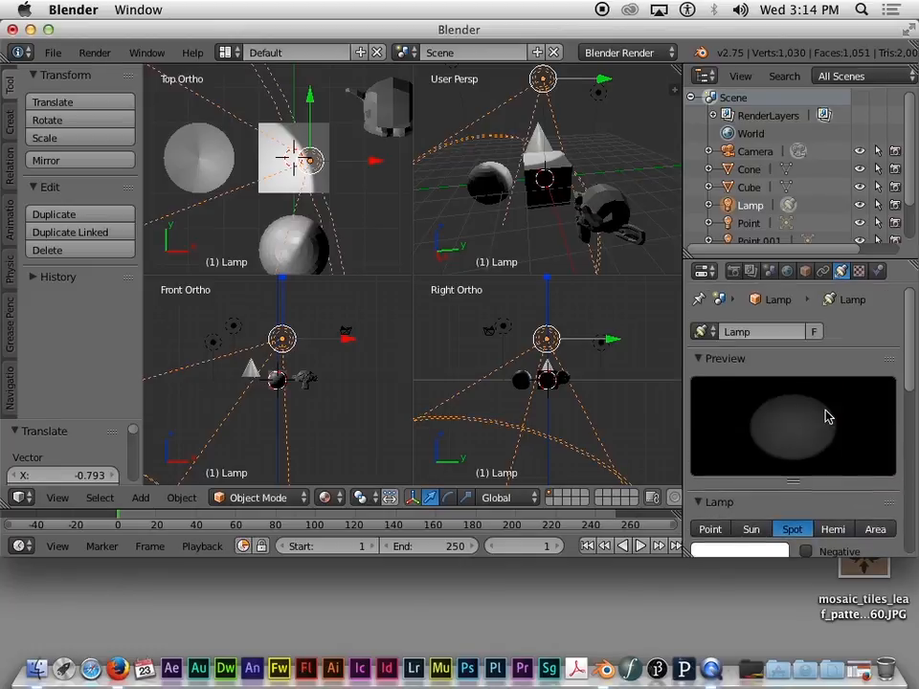
{"action": "scroll", "coordinate": [829, 415], "scroll_direction": "down", "scroll_amount": 5}
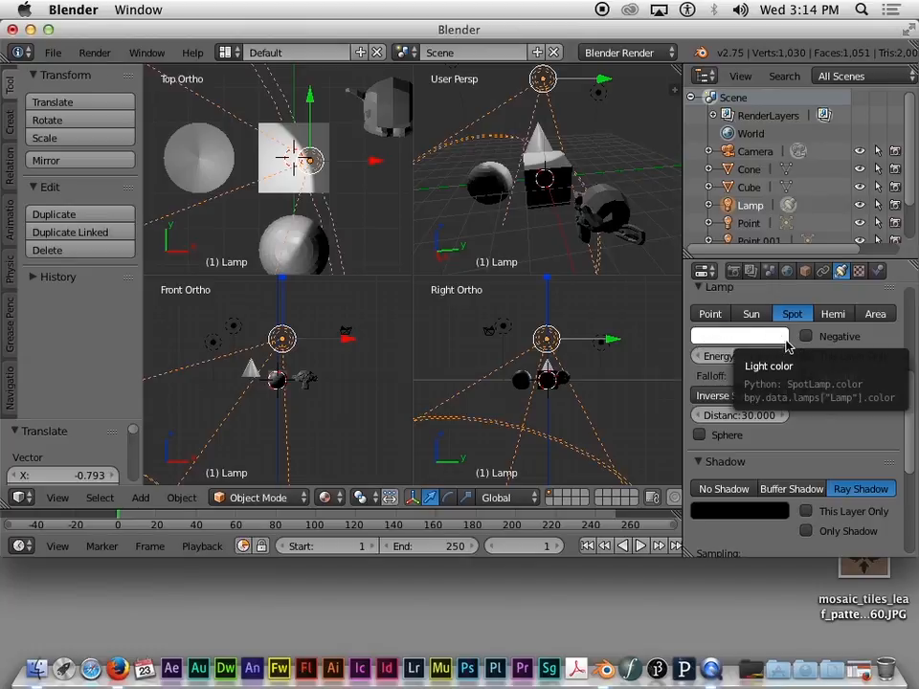
{"action": "left_click", "coordinate": [750, 346]}
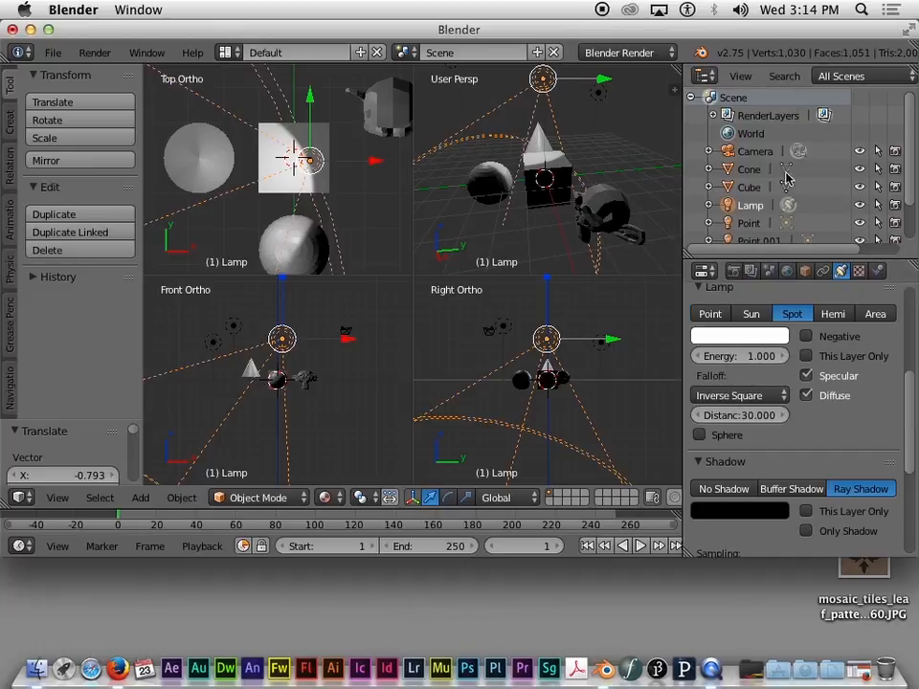
Step: Try lavender and blue on the colour wheel, then settle the spot lamp's light on pink
{"action": "left_click", "coordinate": [740, 335]}
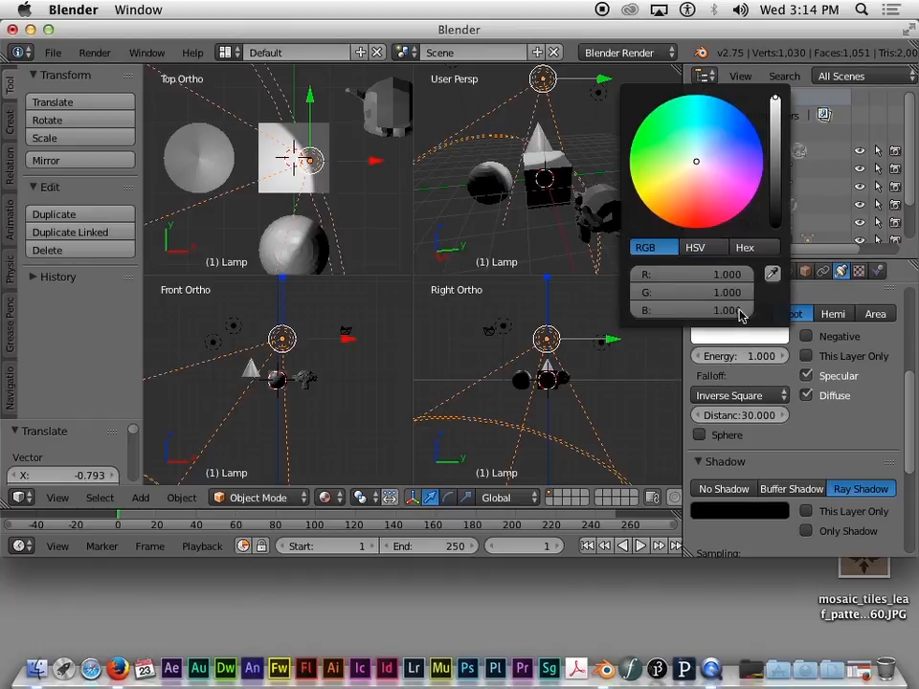
{"action": "left_click", "coordinate": [712, 181]}
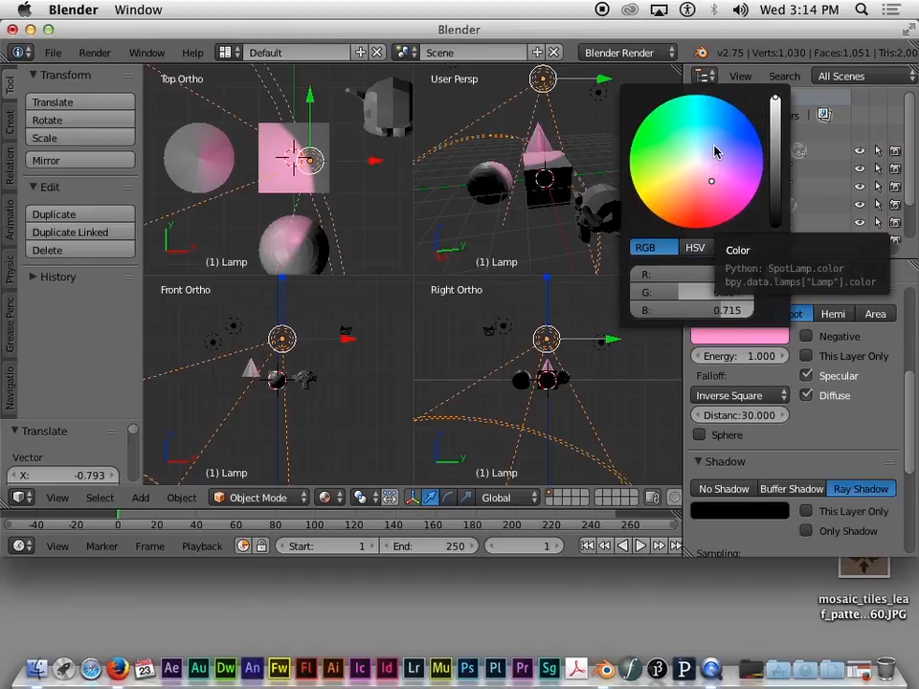
{"action": "left_click_drag", "start_coordinate": [703, 164], "coordinate": [671, 175]}
{"action": "left_click", "coordinate": [706, 183]}
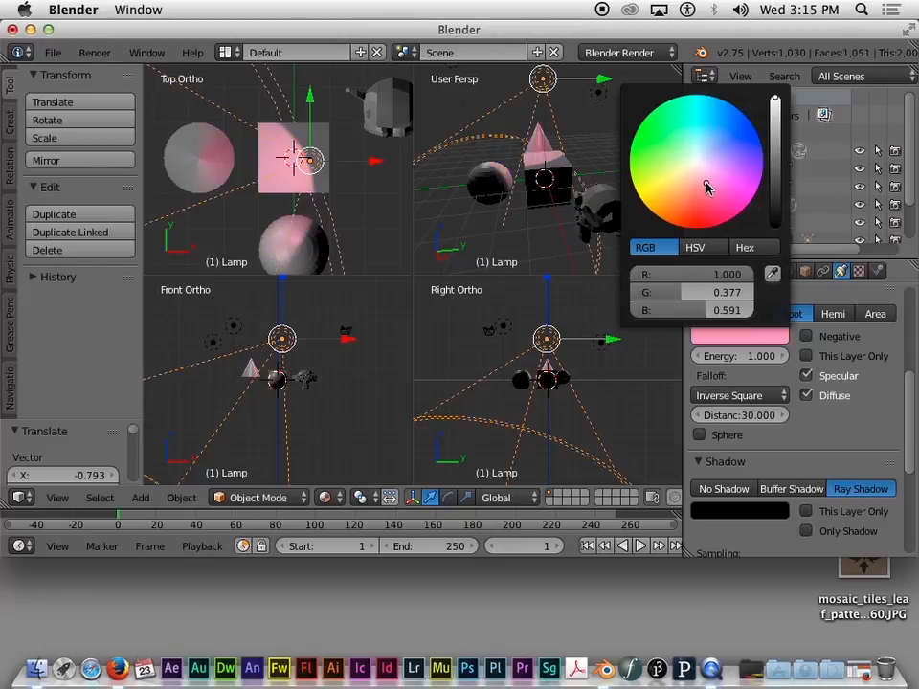
{"action": "left_click", "coordinate": [718, 159]}
{"action": "left_click_drag", "start_coordinate": [718, 159], "coordinate": [715, 201]}
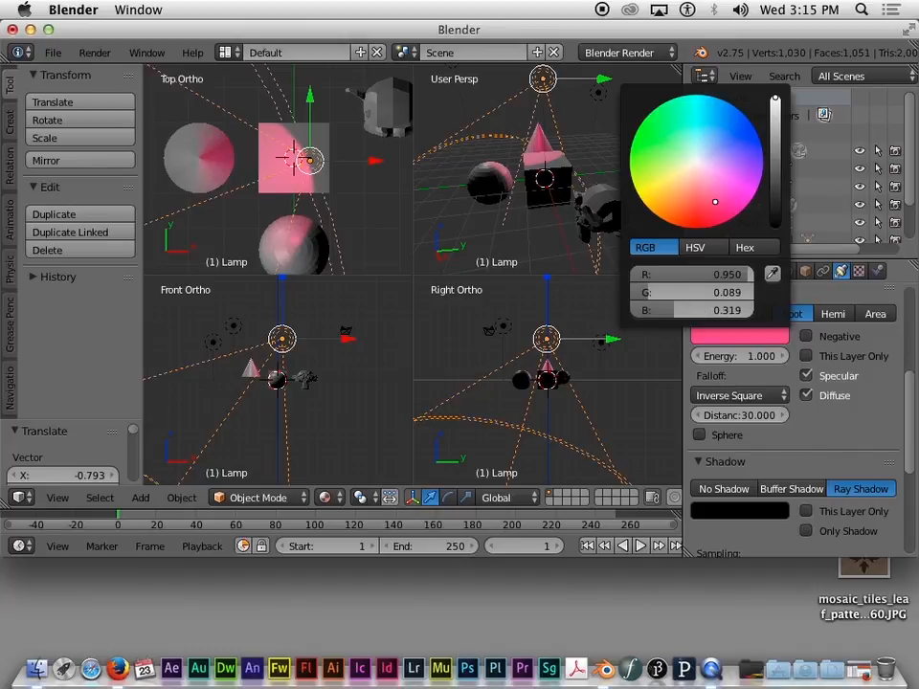
{"action": "mouse_move", "coordinate": [714, 202]}
{"action": "left_mouse_down"}
{"action": "mouse_move", "coordinate": [711, 227]}
{"action": "mouse_move", "coordinate": [699, 185]}
{"action": "mouse_move", "coordinate": [693, 192]}
{"action": "mouse_move", "coordinate": [706, 190]}
{"action": "mouse_move", "coordinate": [714, 156]}
{"action": "mouse_move", "coordinate": [671, 158]}
{"action": "mouse_move", "coordinate": [679, 184]}
{"action": "mouse_move", "coordinate": [714, 178]}
{"action": "left_mouse_up"}
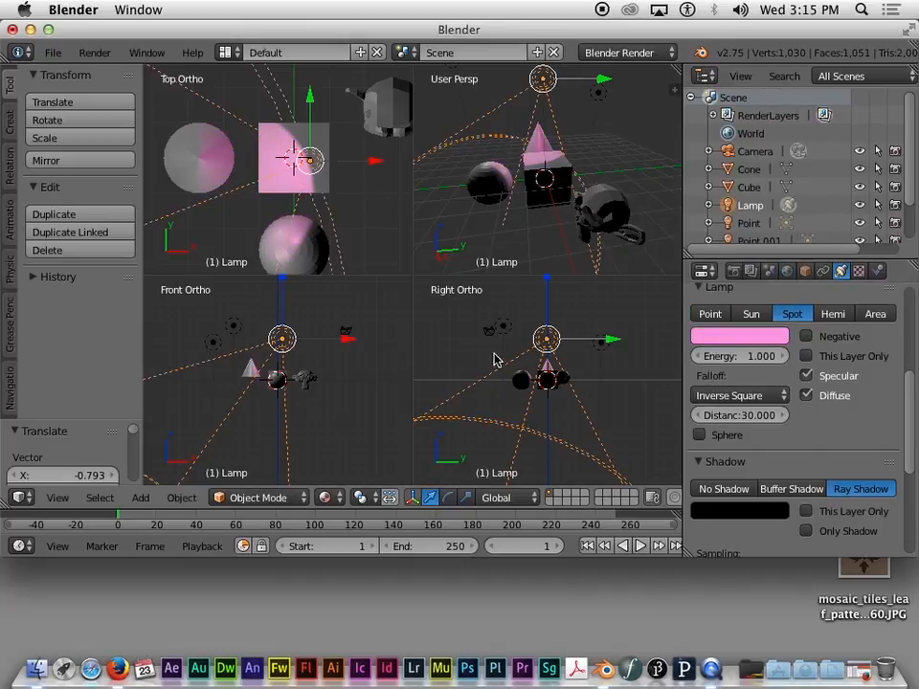
{"action": "scroll", "coordinate": [313, 176], "scroll_direction": "down", "scroll_amount": 5}
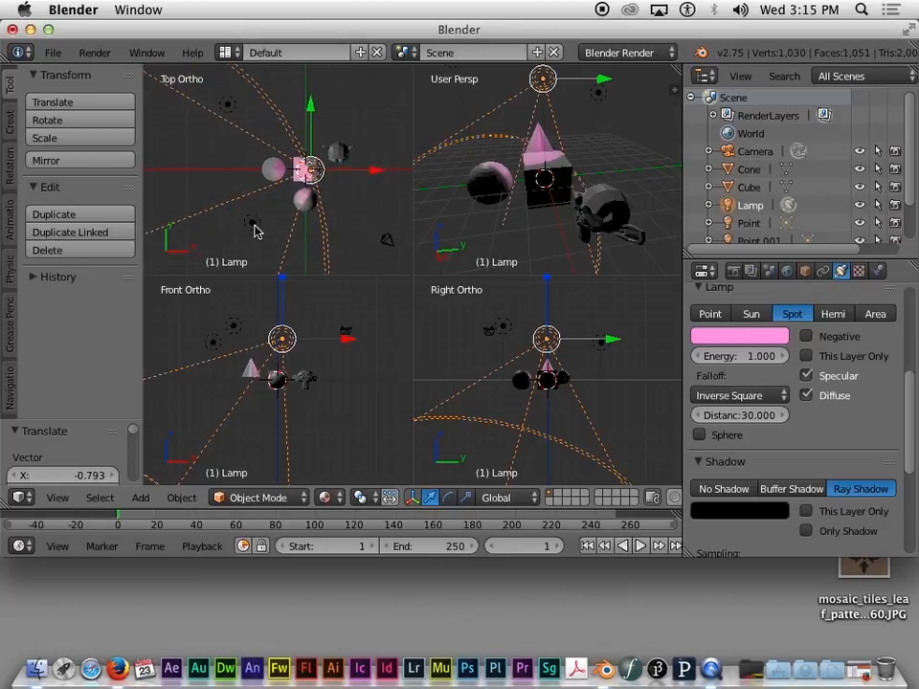
Step: Select the Point.001 lamp and set its light colour to green
{"action": "right_click", "coordinate": [251, 222]}
{"action": "right_click", "coordinate": [227, 104]}
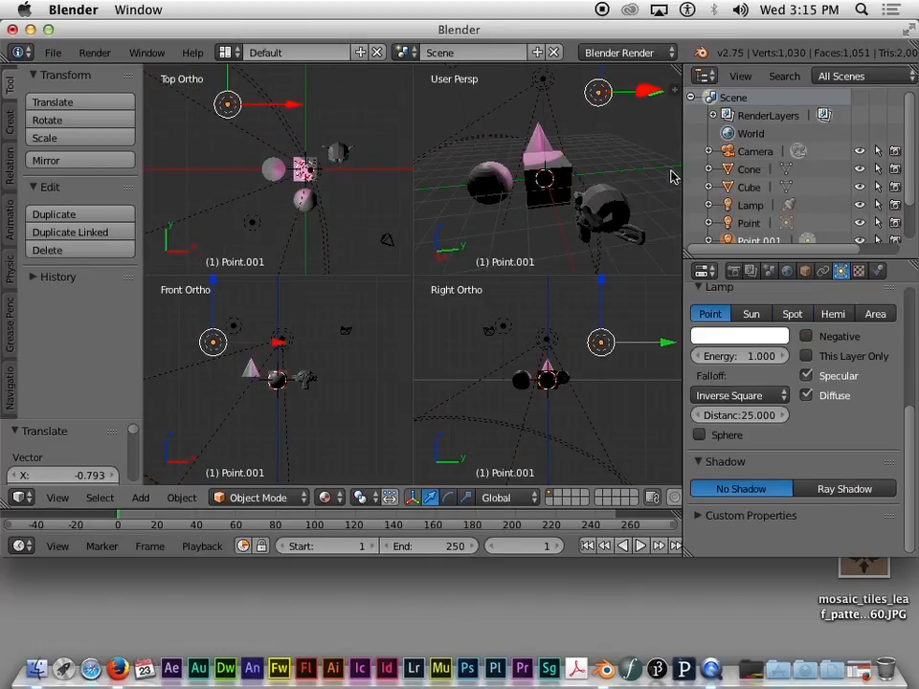
{"action": "left_click", "coordinate": [739, 335]}
{"action": "left_click", "coordinate": [660, 123]}
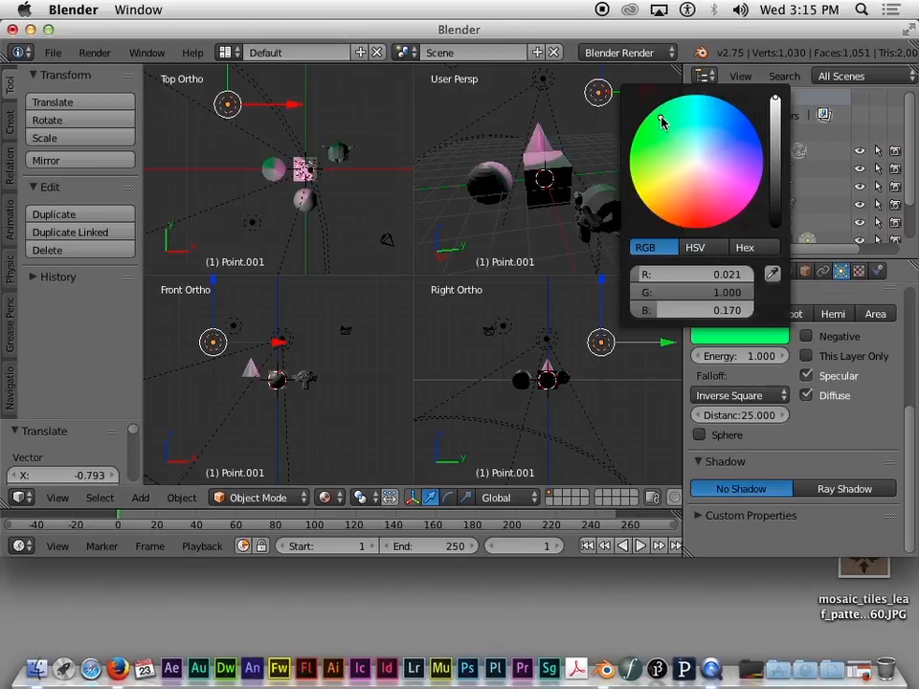
Step: Select the Point lamp and set its light colour to pale blue
{"action": "right_click", "coordinate": [252, 222]}
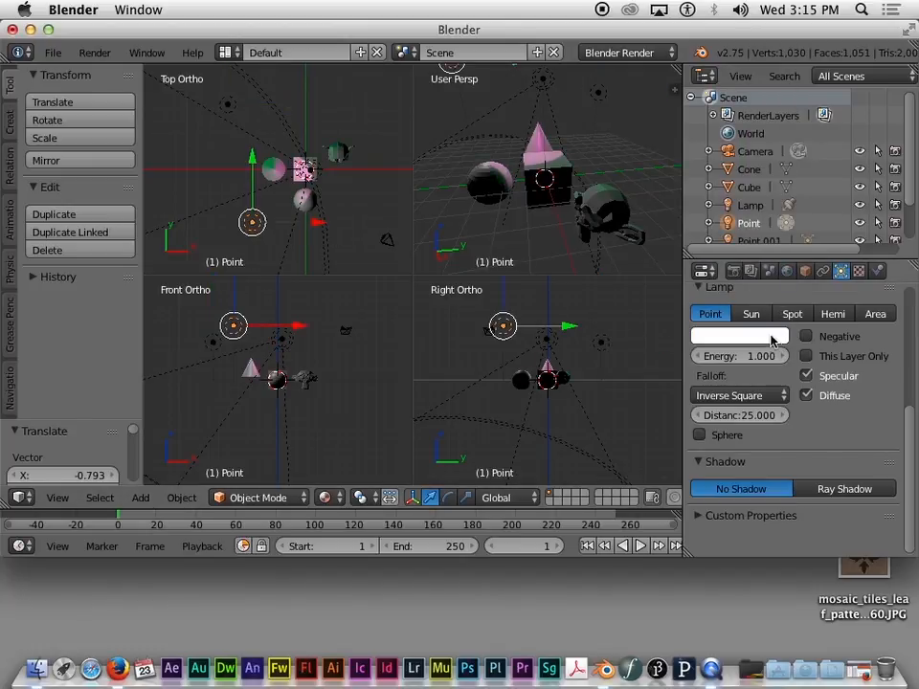
{"action": "left_click", "coordinate": [716, 334]}
{"action": "left_click", "coordinate": [718, 139]}
{"action": "left_click_drag", "start_coordinate": [718, 143], "coordinate": [711, 145]}
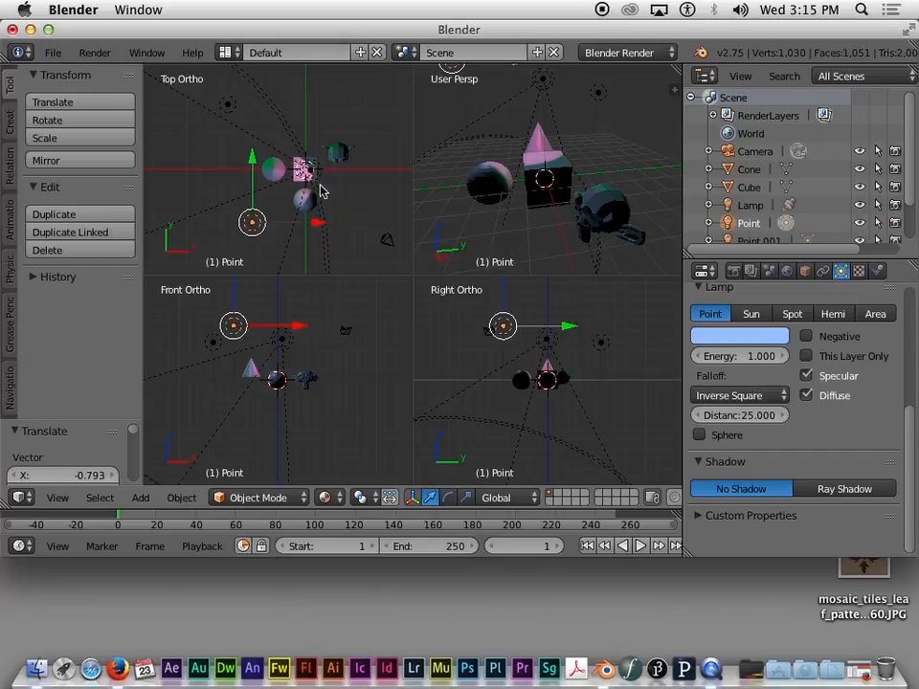
{"action": "scroll", "coordinate": [324, 191], "scroll_direction": "up", "scroll_amount": 5}
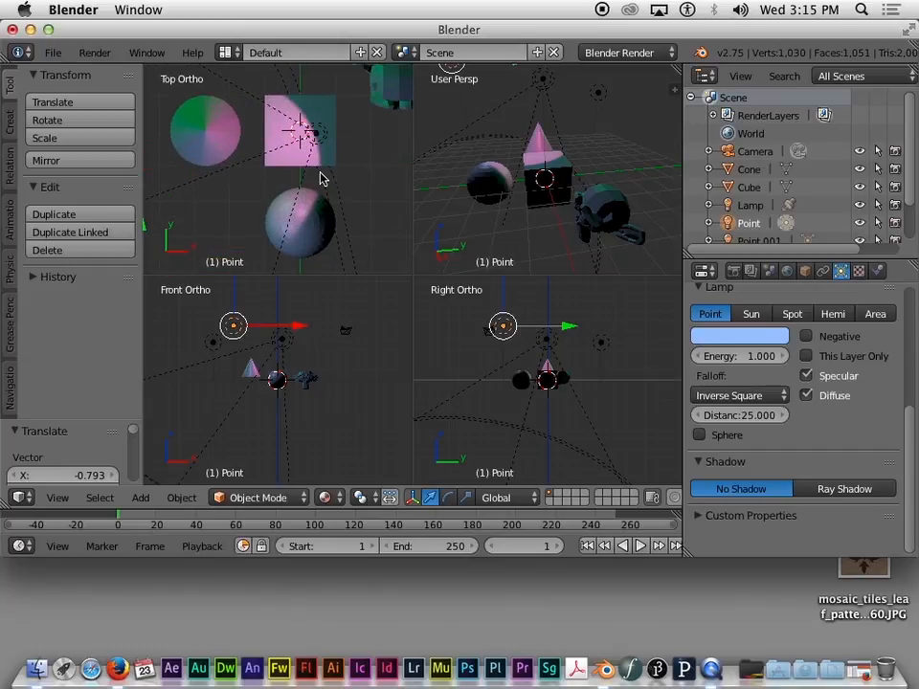
{"action": "scroll", "coordinate": [348, 157], "scroll_direction": "down", "scroll_amount": 1}
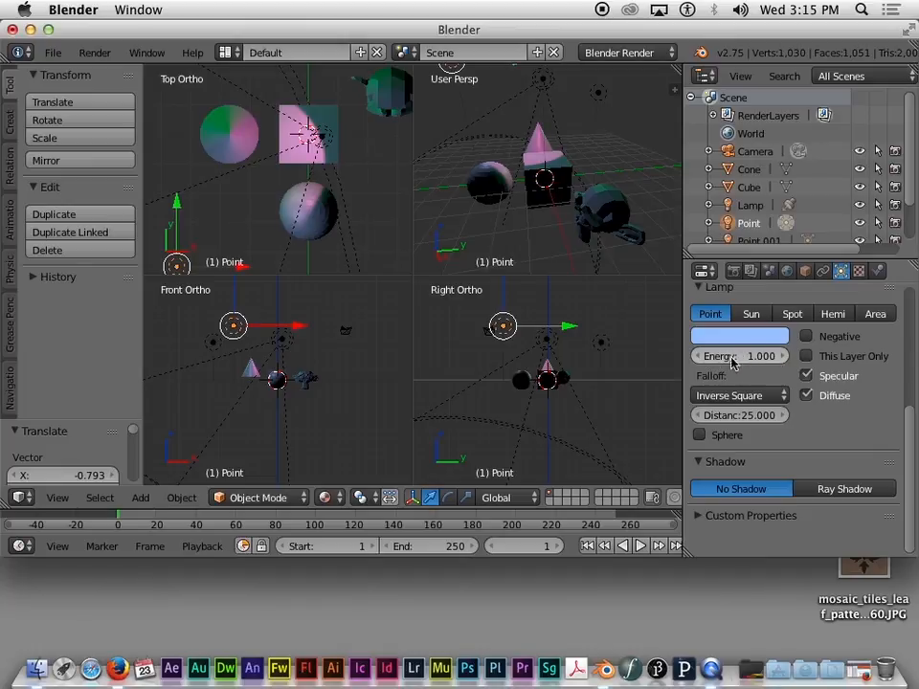
Step: Raise the Point lamp's Energy to 3.190 and the pink spot lamp's Energy to 4.180
{"action": "left_click_drag", "start_coordinate": [733, 360], "coordinate": [824, 360]}
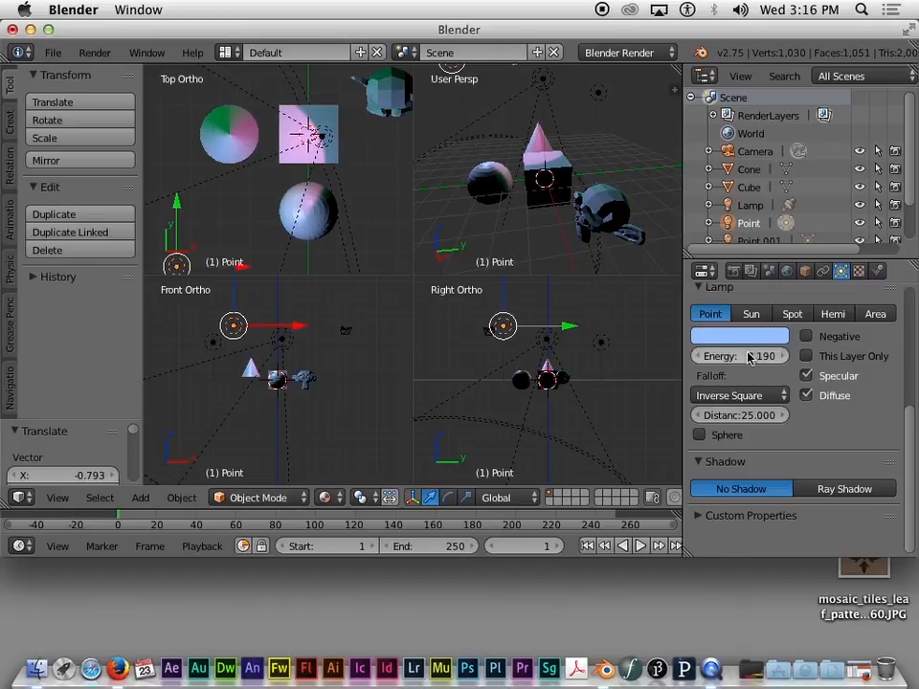
{"action": "scroll", "coordinate": [348, 188], "scroll_direction": "down", "scroll_amount": 1}
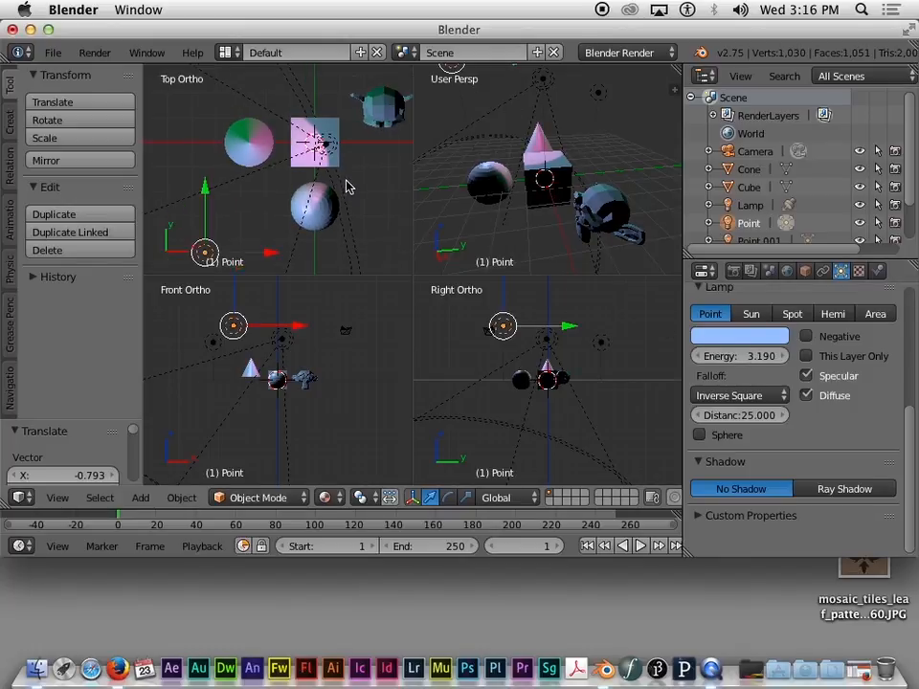
{"action": "right_click", "coordinate": [326, 144]}
{"action": "left_click_drag", "start_coordinate": [723, 355], "coordinate": [818, 355]}
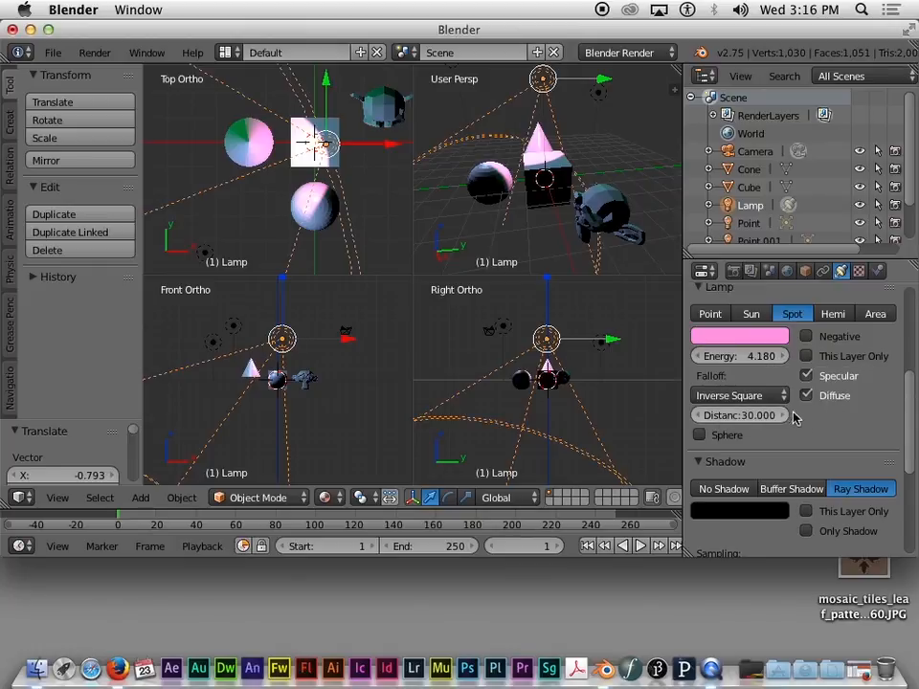
Step: Check the Falloff type choices and reduce the spot lamp's Distance from 30.000 to 11.690
{"action": "left_click", "coordinate": [737, 397]}
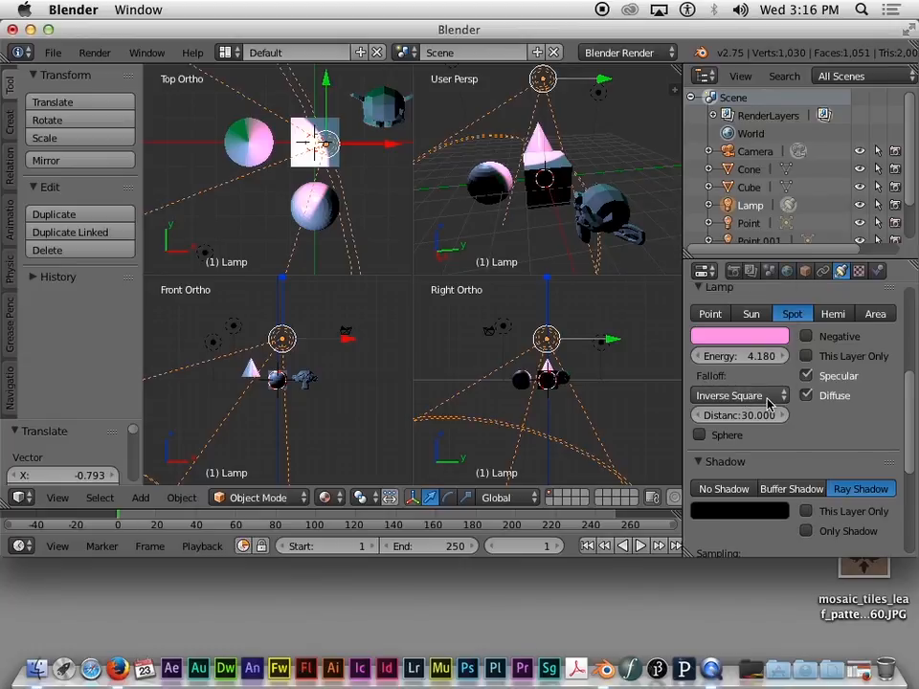
{"action": "left_click", "coordinate": [768, 397]}
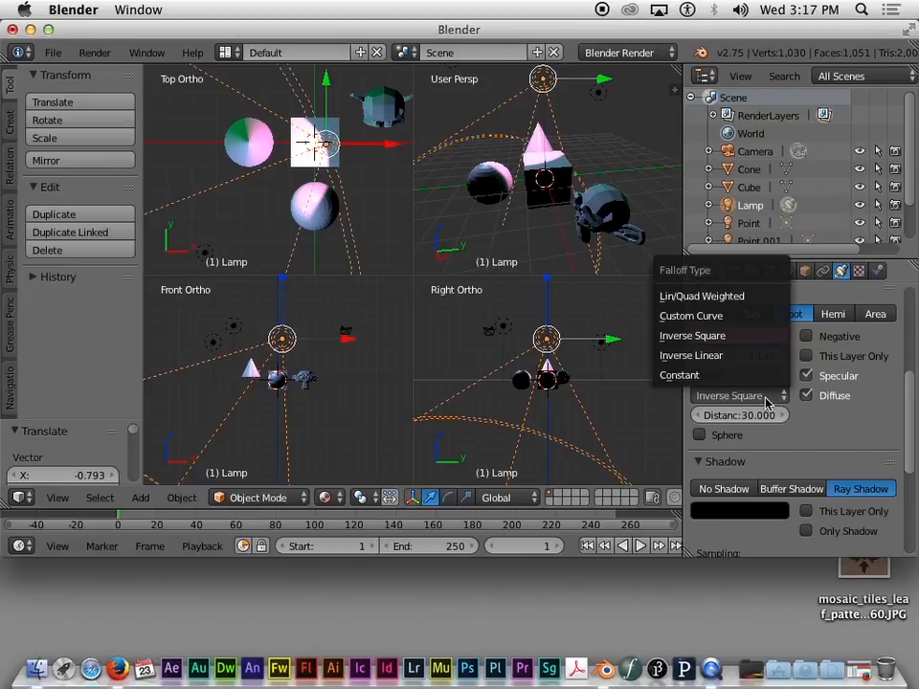
{"action": "left_click_drag", "start_coordinate": [754, 422], "coordinate": [688, 419]}
{"action": "left_click_drag", "start_coordinate": [780, 420], "coordinate": [761, 419]}
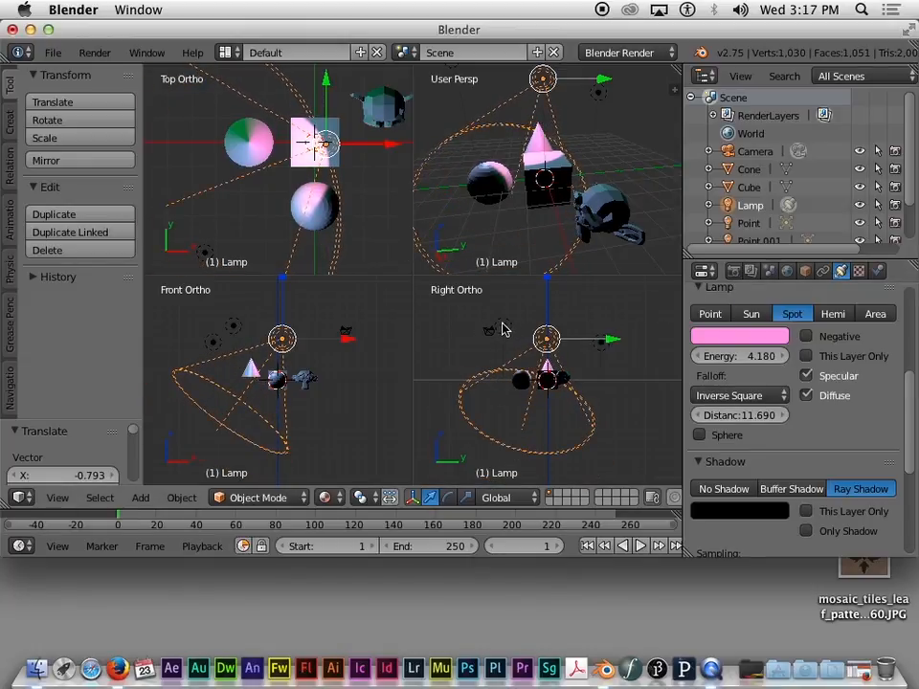
Step: Increase the Point lamp's Distance to 26.430, then reselect the spot lamp
{"action": "right_click", "coordinate": [502, 329]}
{"action": "left_click_drag", "start_coordinate": [759, 418], "coordinate": [757, 418]}
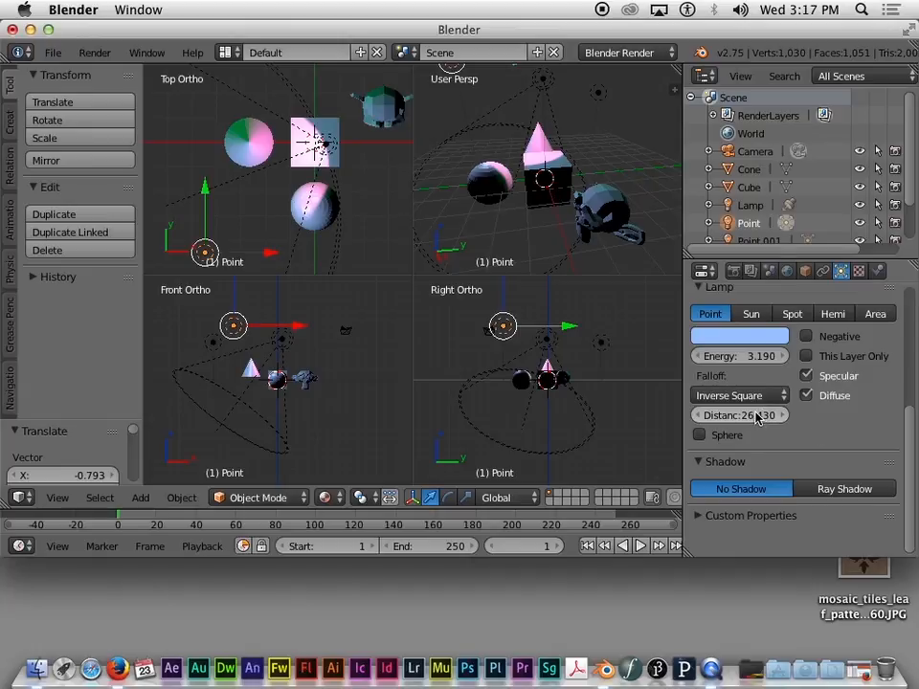
{"action": "scroll", "coordinate": [586, 335], "scroll_direction": "down", "scroll_amount": 1}
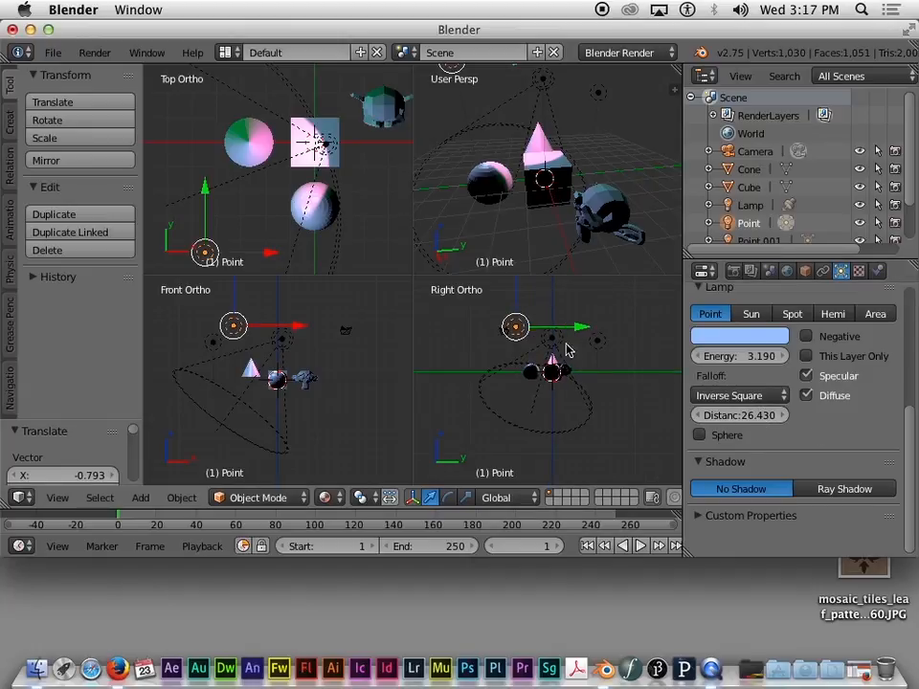
{"action": "right_click", "coordinate": [559, 347]}
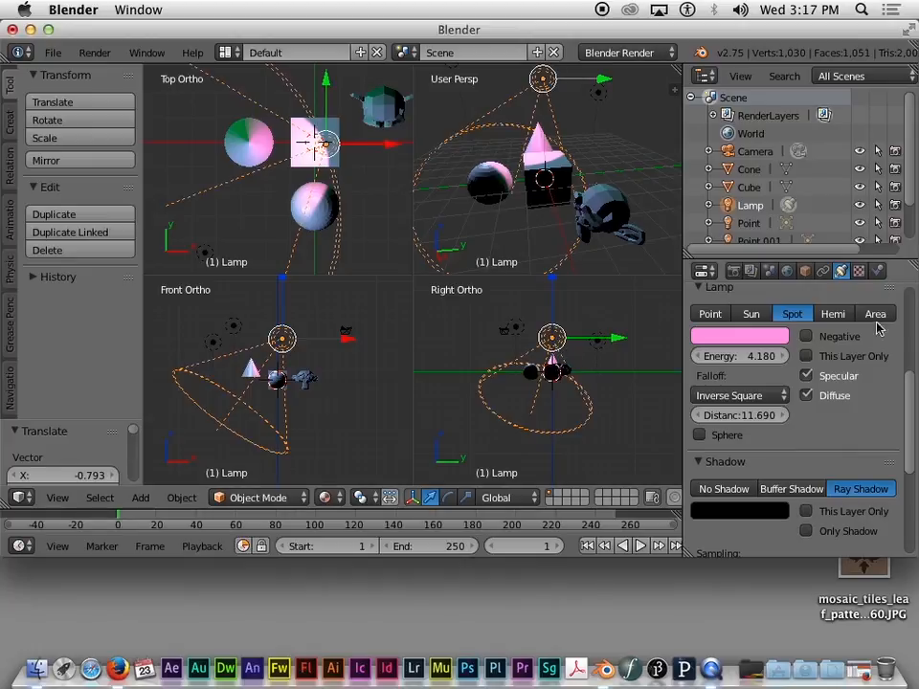
Step: Keep the spot lamp on Ray Shadow after trying other modes, and reduce soft size to 0.057
{"action": "left_click_drag", "start_coordinate": [908, 379], "coordinate": [914, 409]}
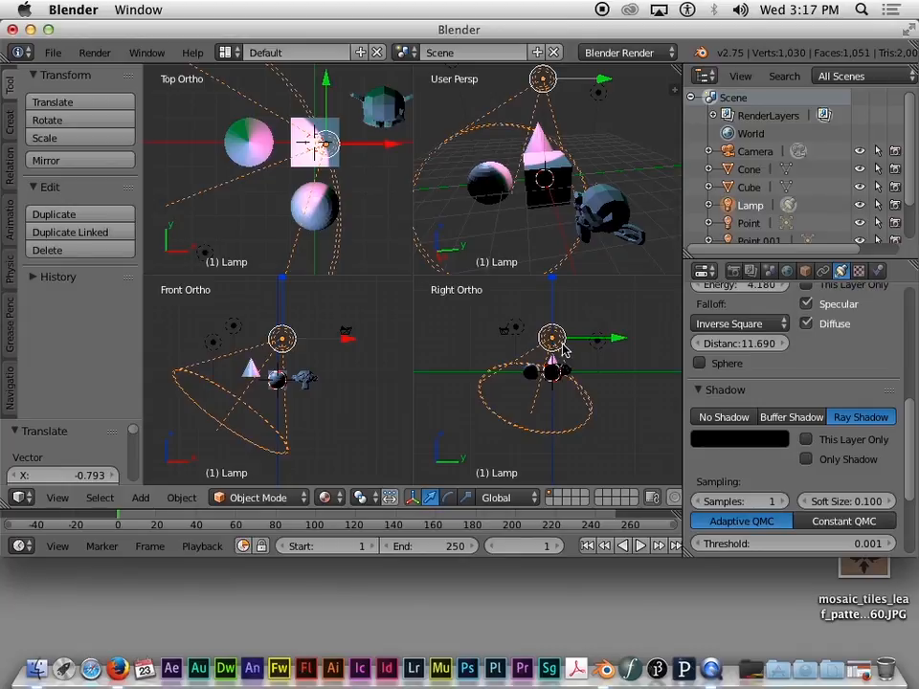
{"action": "left_click_drag", "start_coordinate": [914, 407], "coordinate": [914, 438]}
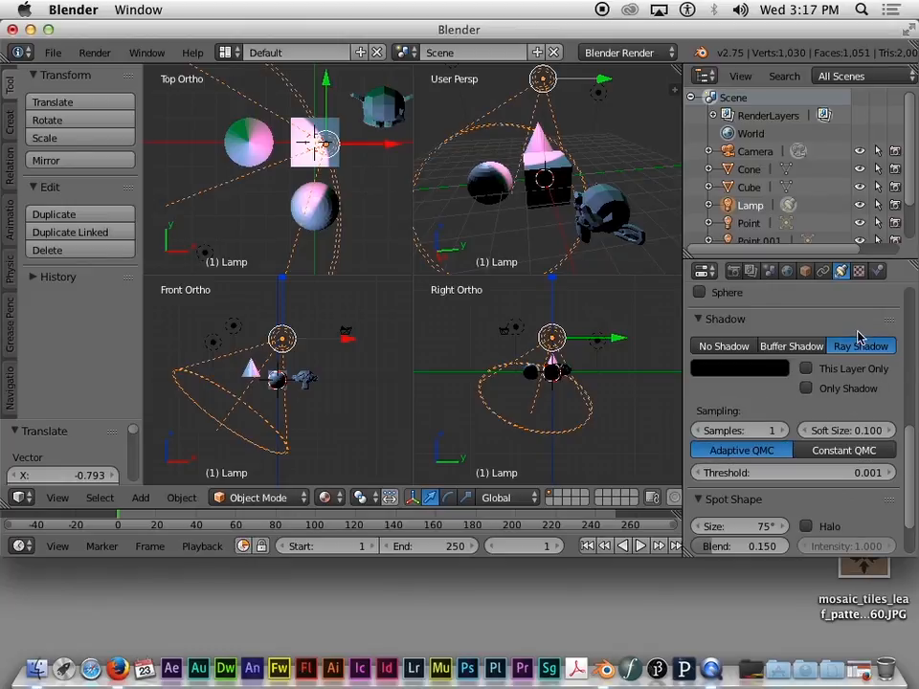
{"action": "left_click", "coordinate": [712, 352]}
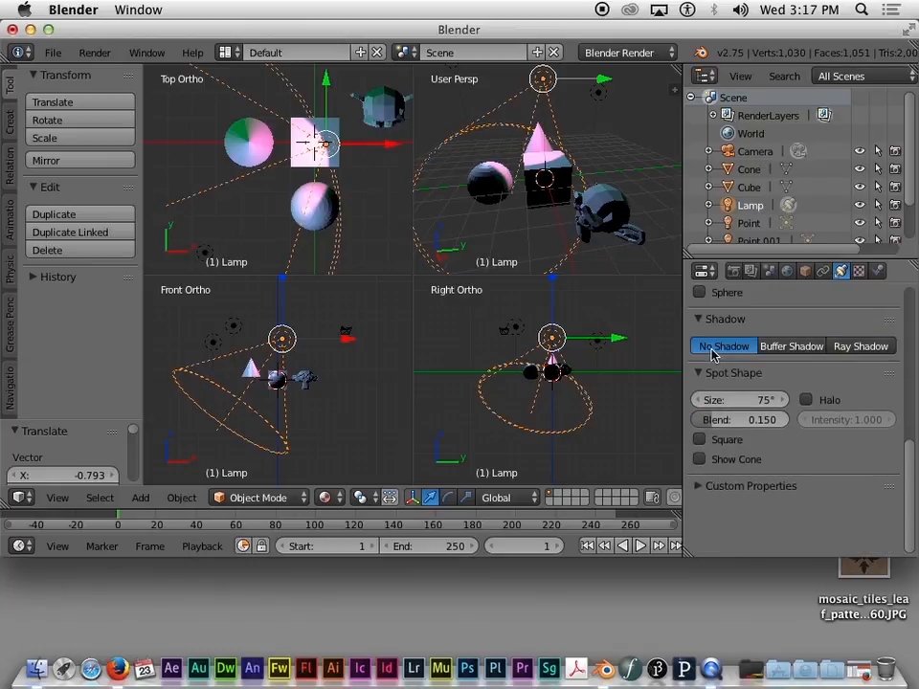
{"action": "left_click", "coordinate": [792, 348]}
{"action": "left_click", "coordinate": [847, 347]}
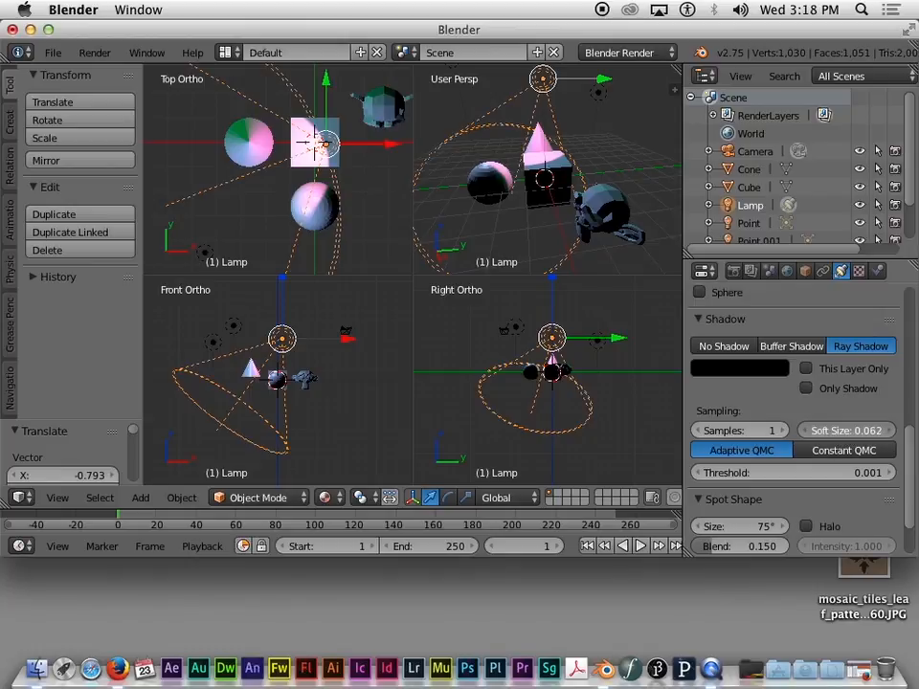
{"action": "left_click_drag", "start_coordinate": [860, 431], "coordinate": [850, 432]}
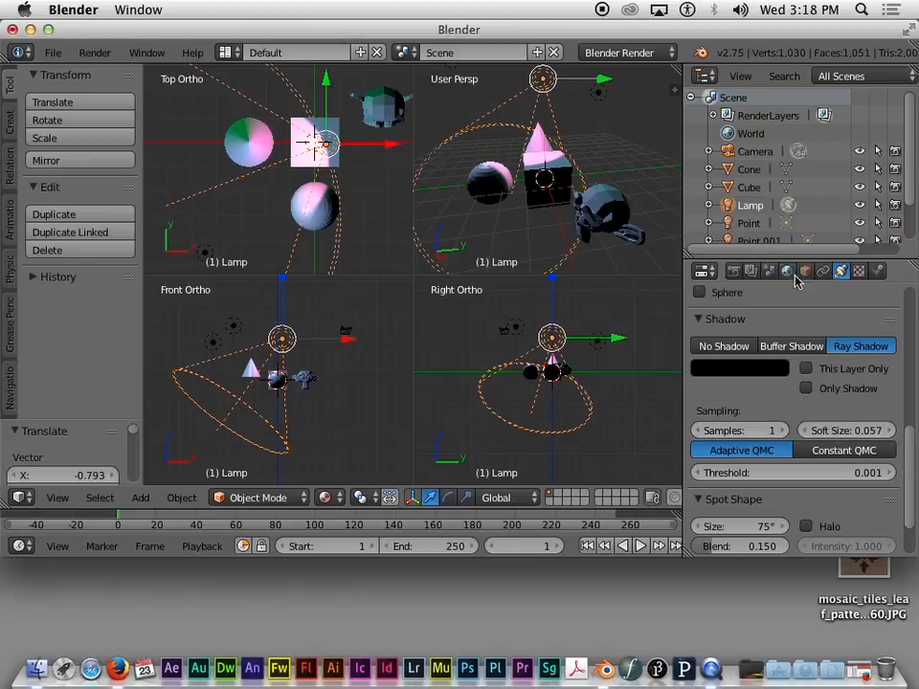
Step: Narrow the spot cone from 75° to 43°, make it Square, and enable Show Cone
{"action": "scroll", "coordinate": [841, 427], "scroll_direction": "down", "scroll_amount": 3}
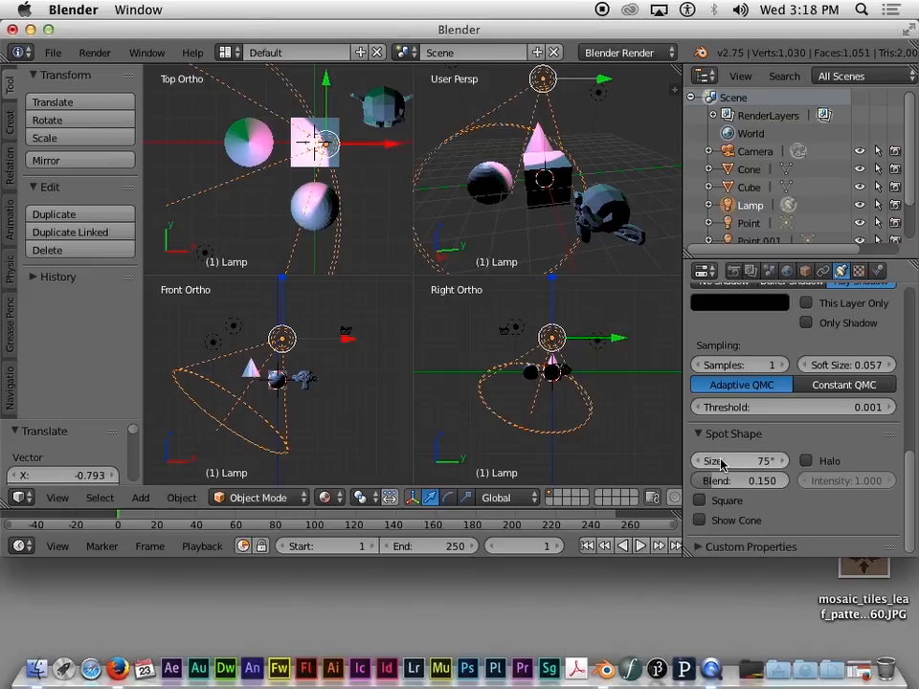
{"action": "mouse_move", "coordinate": [722, 463]}
{"action": "left_mouse_down"}
{"action": "mouse_move", "coordinate": [782, 463]}
{"action": "mouse_move", "coordinate": [695, 463]}
{"action": "mouse_move", "coordinate": [795, 463]}
{"action": "mouse_move", "coordinate": [729, 464]}
{"action": "left_mouse_up"}
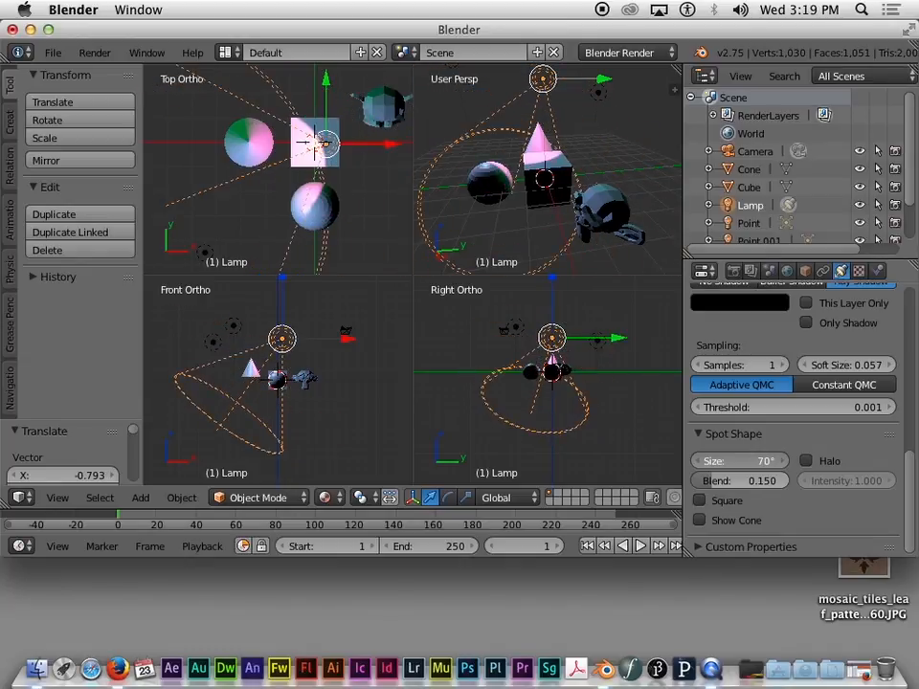
{"action": "left_click", "coordinate": [700, 502]}
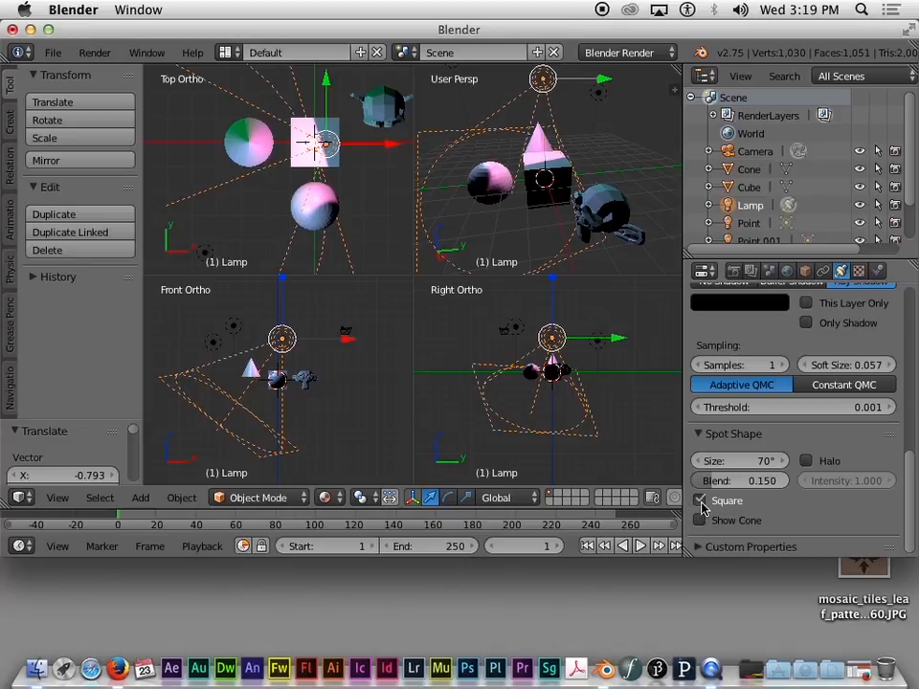
{"action": "mouse_move", "coordinate": [745, 461]}
{"action": "left_mouse_down"}
{"action": "mouse_move", "coordinate": [709, 461]}
{"action": "mouse_move", "coordinate": [741, 461]}
{"action": "left_mouse_up"}
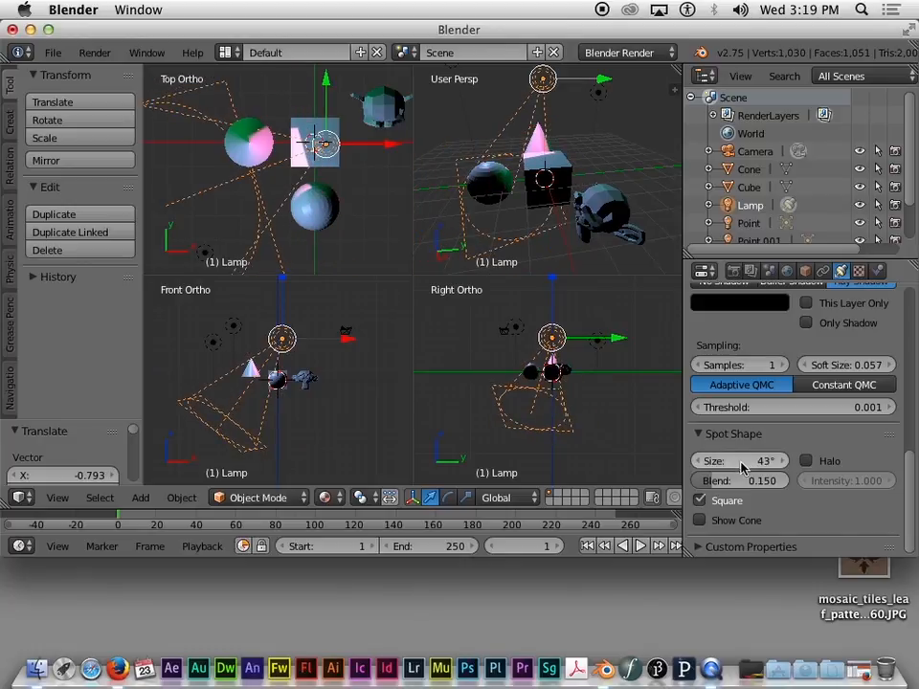
{"action": "left_click", "coordinate": [701, 501]}
{"action": "left_click", "coordinate": [703, 519]}
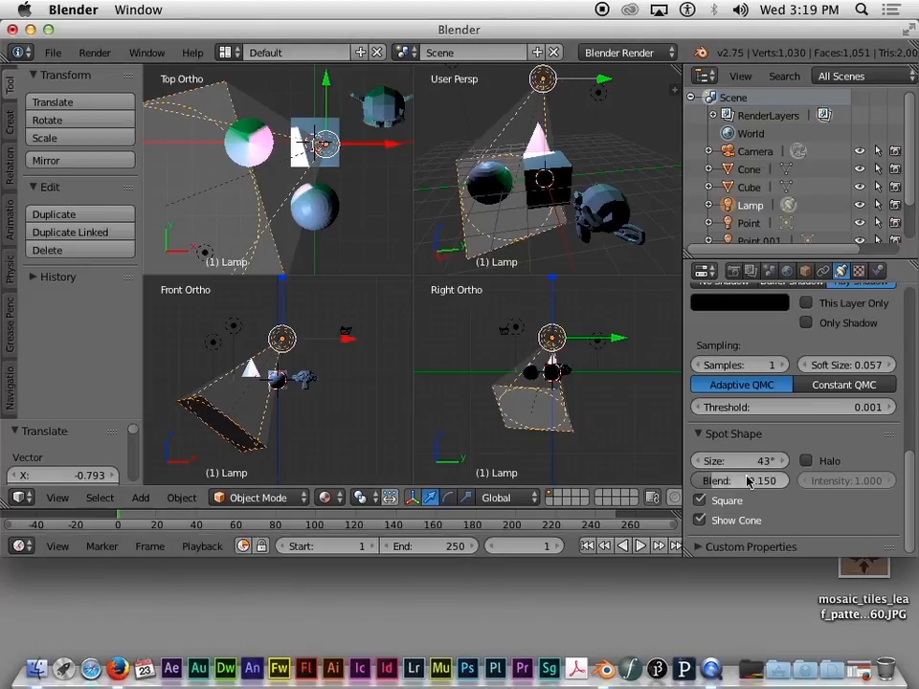
Step: Toggle Show Cone off, on, and off again so only the square outline shows
{"action": "left_click", "coordinate": [700, 520]}
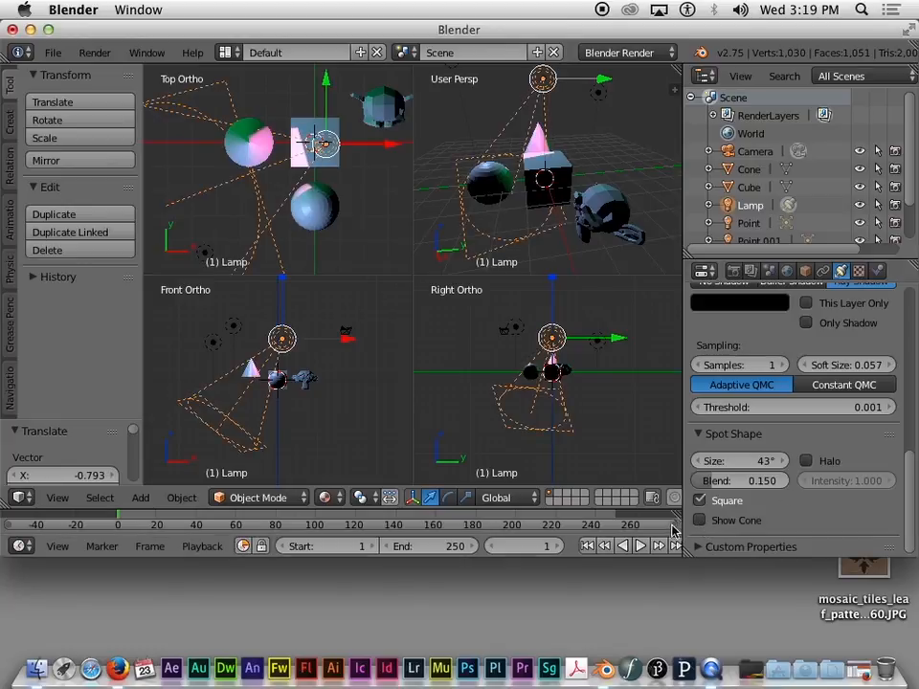
{"action": "left_click", "coordinate": [699, 520]}
{"action": "scroll", "coordinate": [700, 520], "scroll_direction": "up", "scroll_amount": 2}
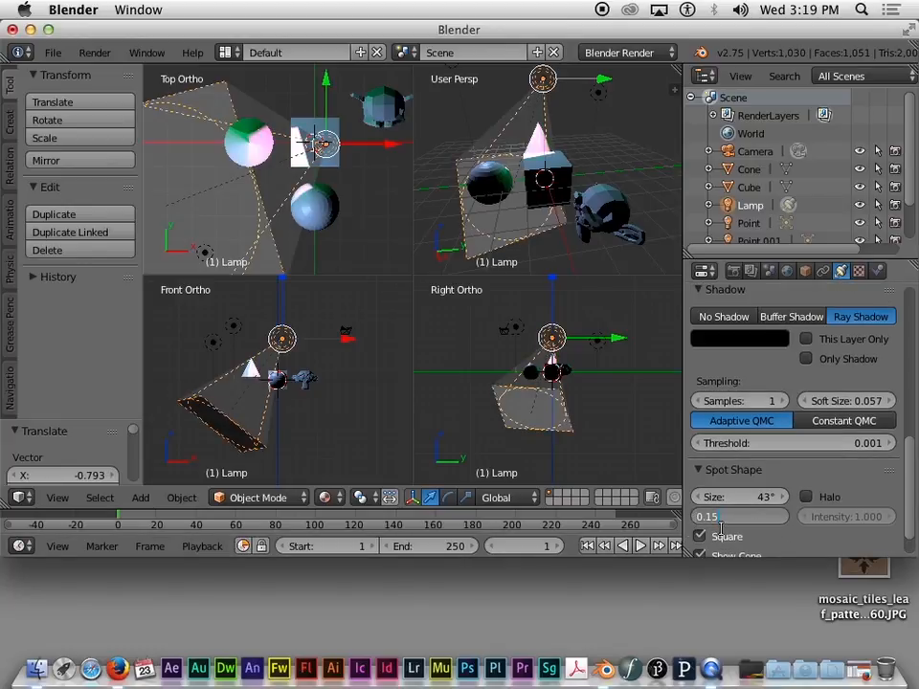
{"action": "scroll", "coordinate": [783, 536], "scroll_direction": "down", "scroll_amount": 2}
{"action": "left_click", "coordinate": [713, 520]}
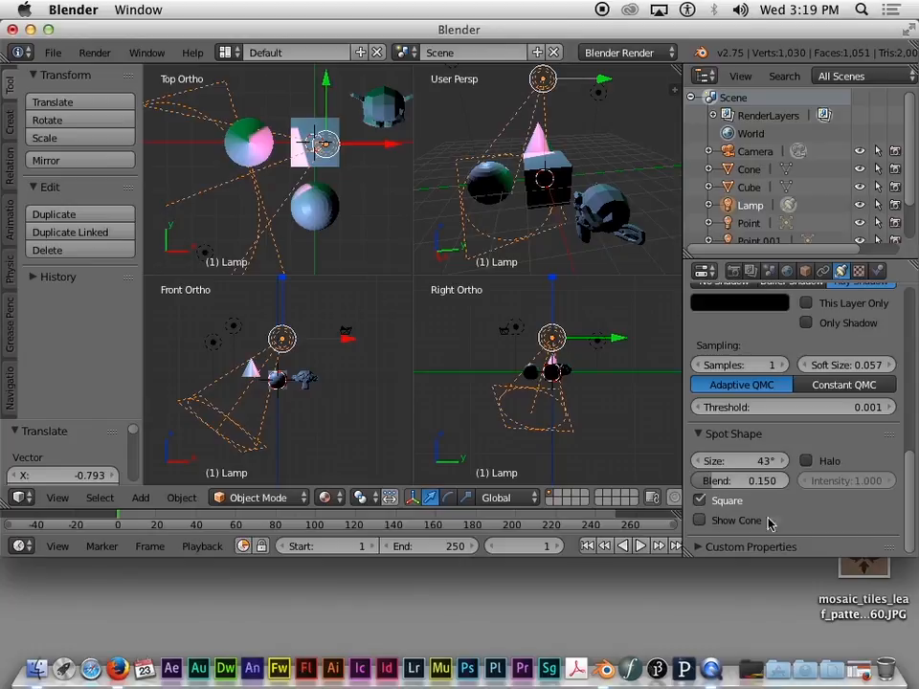
{"action": "scroll", "coordinate": [804, 452], "scroll_direction": "up", "scroll_amount": 2}
{"action": "scroll", "coordinate": [807, 448], "scroll_direction": "up", "scroll_amount": 10}
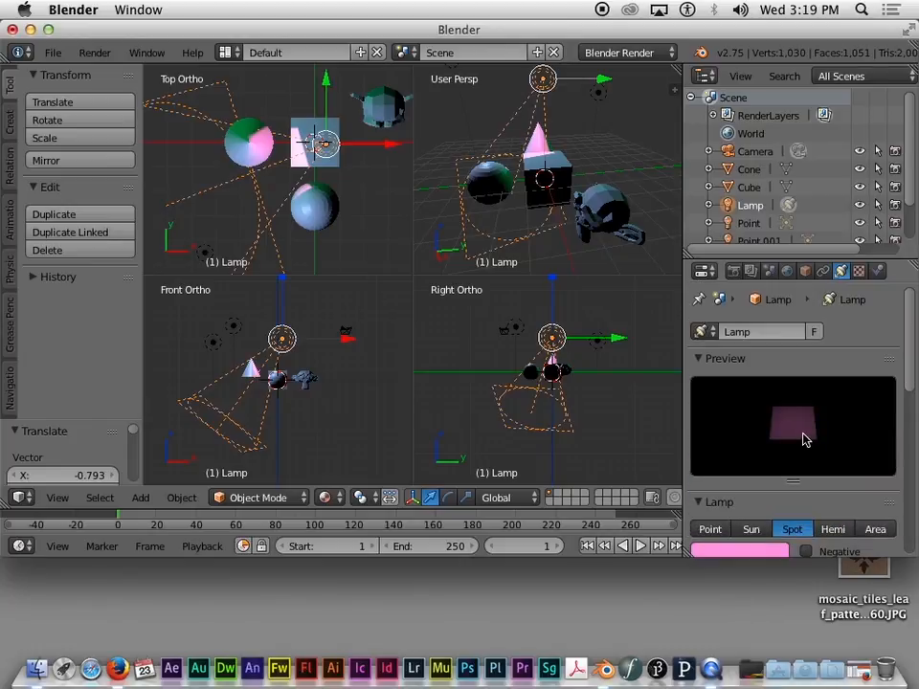
{"action": "scroll", "coordinate": [802, 437], "scroll_direction": "down", "scroll_amount": 3}
Step: Switch the lamp type to Point, then back to Spot
{"action": "left_click", "coordinate": [712, 386]}
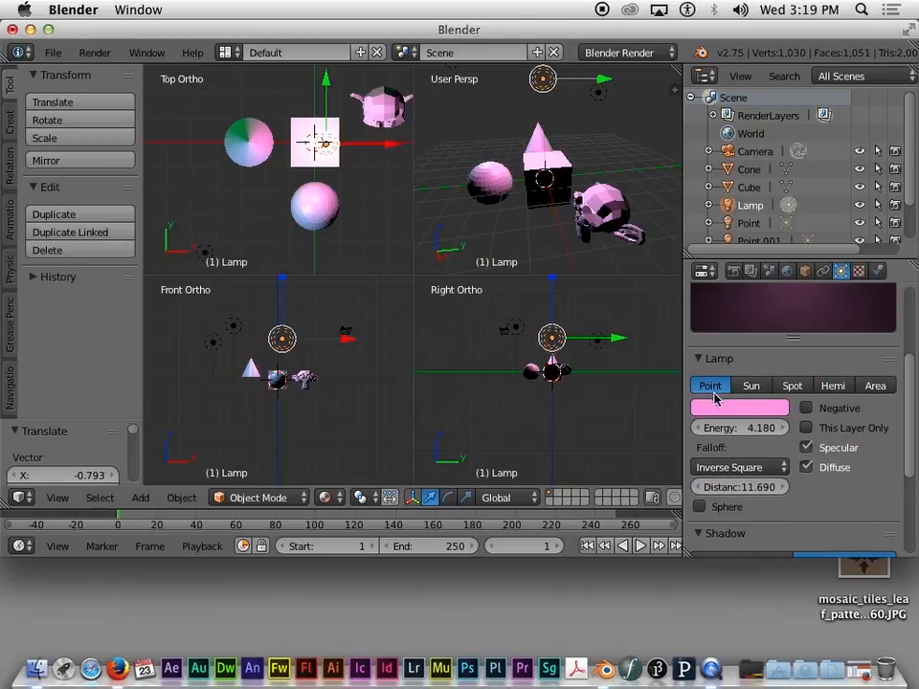
{"action": "scroll", "coordinate": [806, 463], "scroll_direction": "down", "scroll_amount": 5}
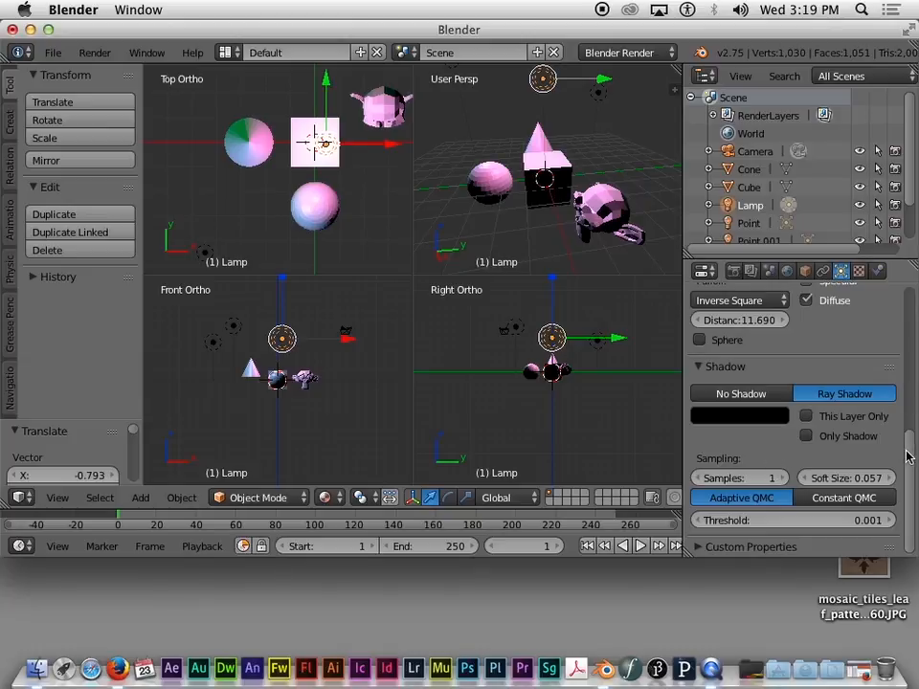
{"action": "scroll", "coordinate": [907, 436], "scroll_direction": "up", "scroll_amount": 5}
{"action": "scroll", "coordinate": [907, 490], "scroll_direction": "down", "scroll_amount": 5}
{"action": "left_click_drag", "start_coordinate": [908, 493], "coordinate": [907, 423]}
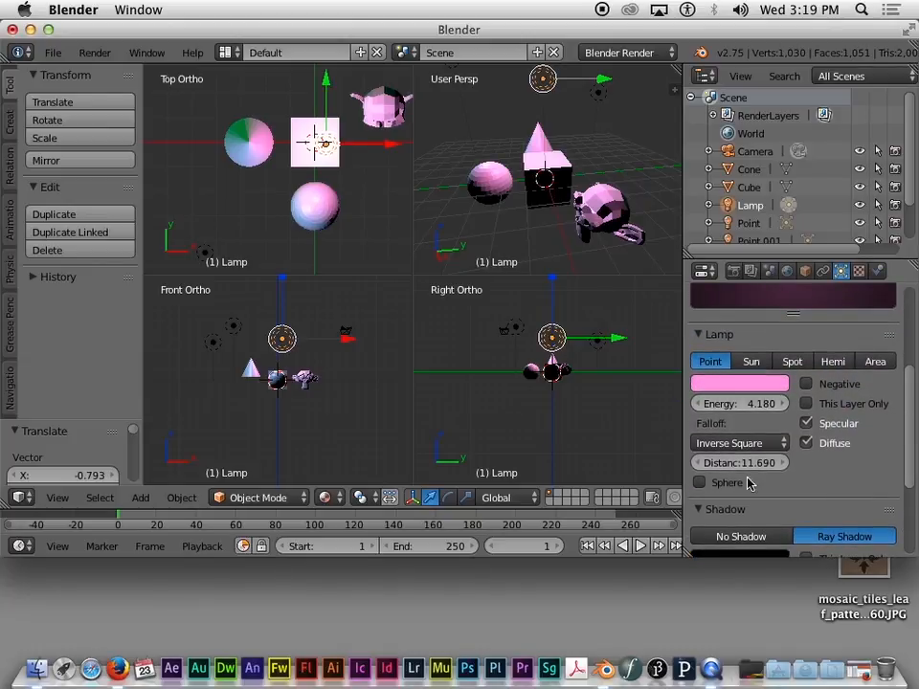
{"action": "left_click", "coordinate": [793, 362]}
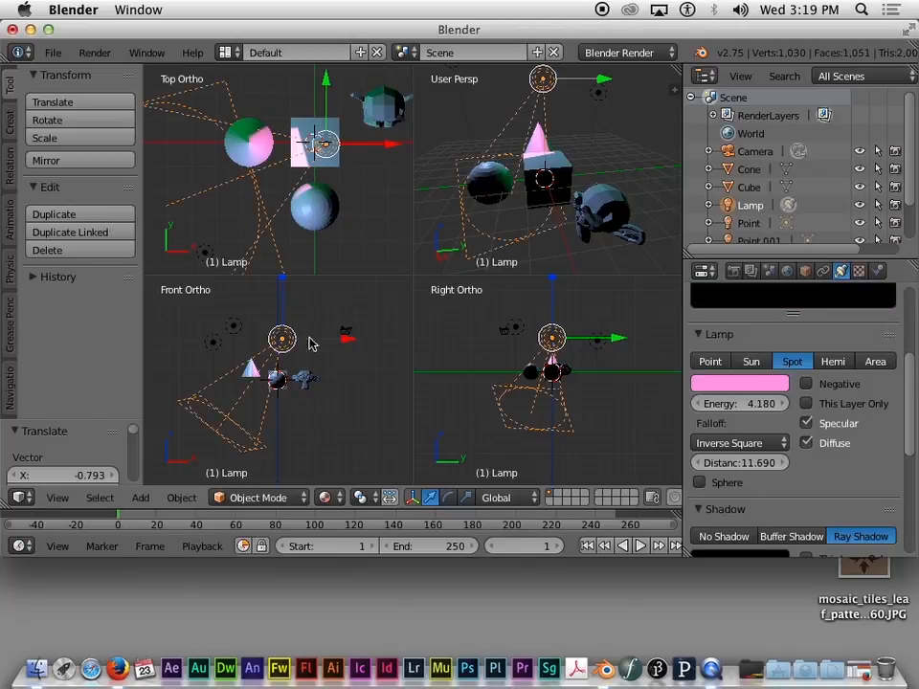
Step: Move the spotlight to the right of the cube, then lower it slightly along Z
{"action": "key", "text": "g"}
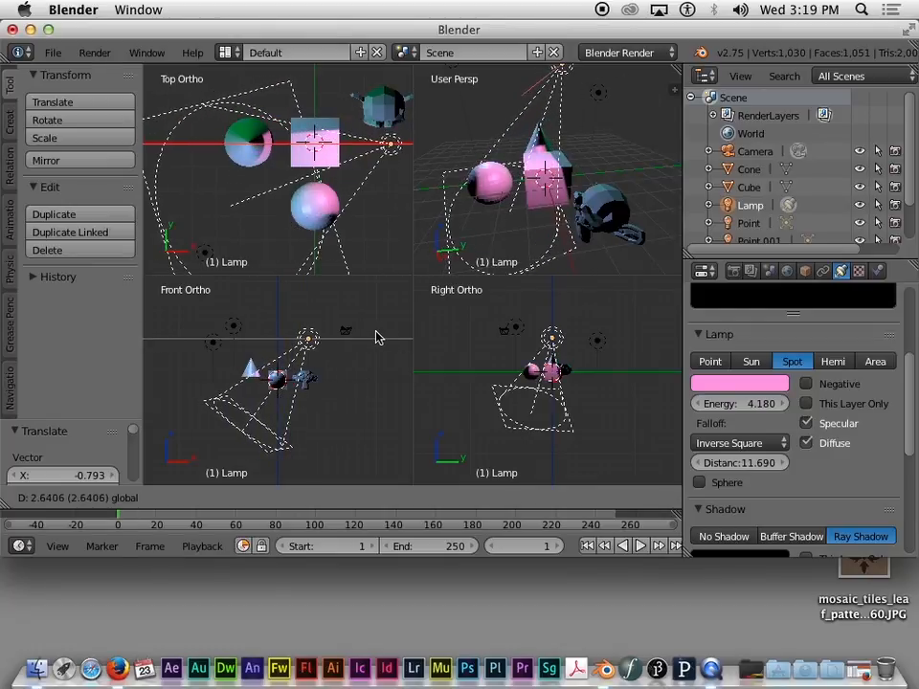
{"action": "left_click", "coordinate": [375, 337]}
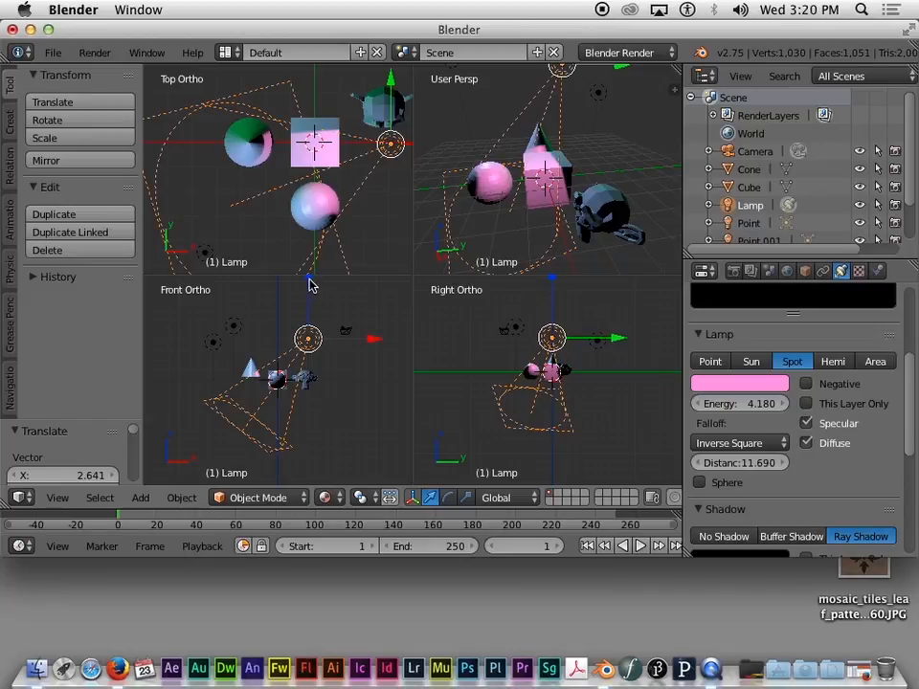
{"action": "key", "text": "g"}
{"action": "key", "text": "z"}
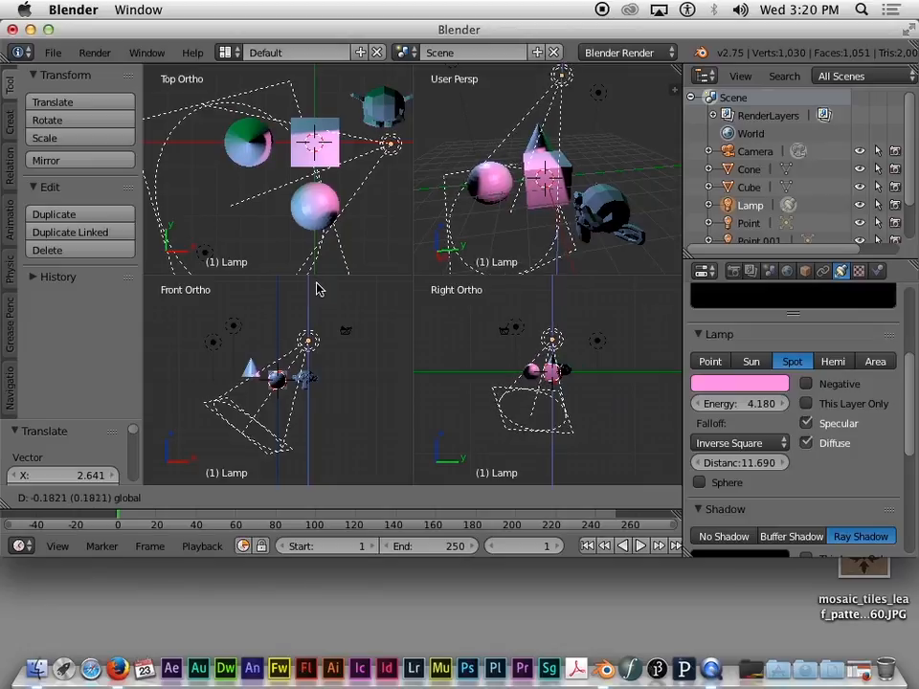
{"action": "left_click", "coordinate": [318, 298]}
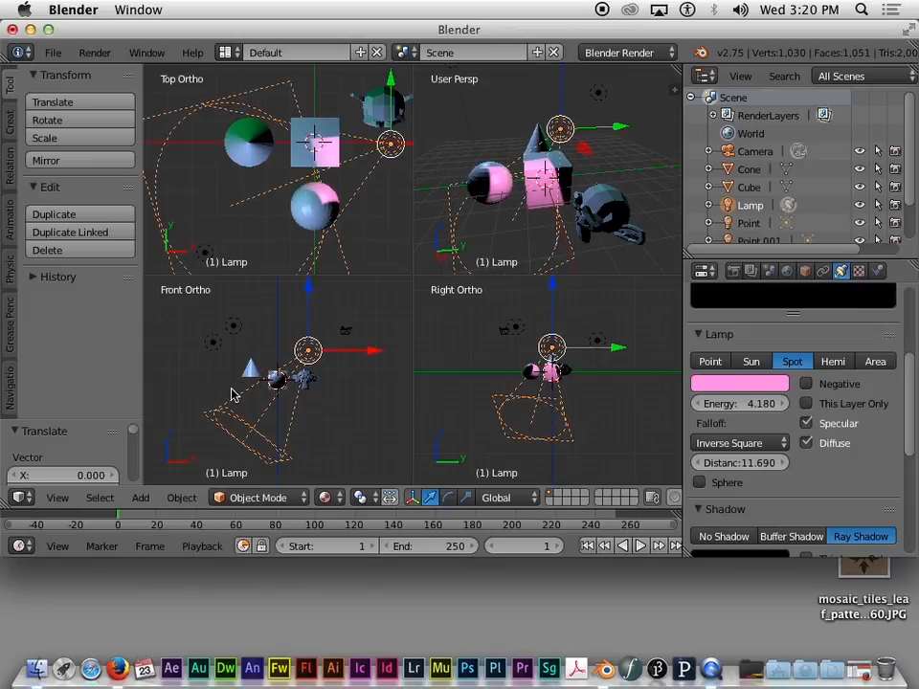
{"action": "left_click", "coordinate": [327, 498]}
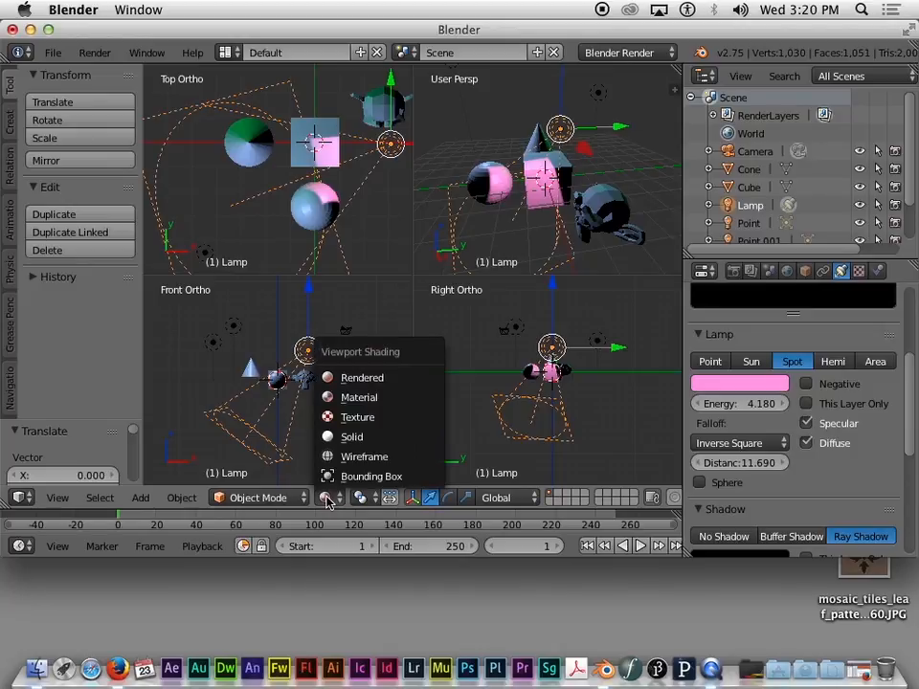
{"action": "left_click", "coordinate": [337, 381]}
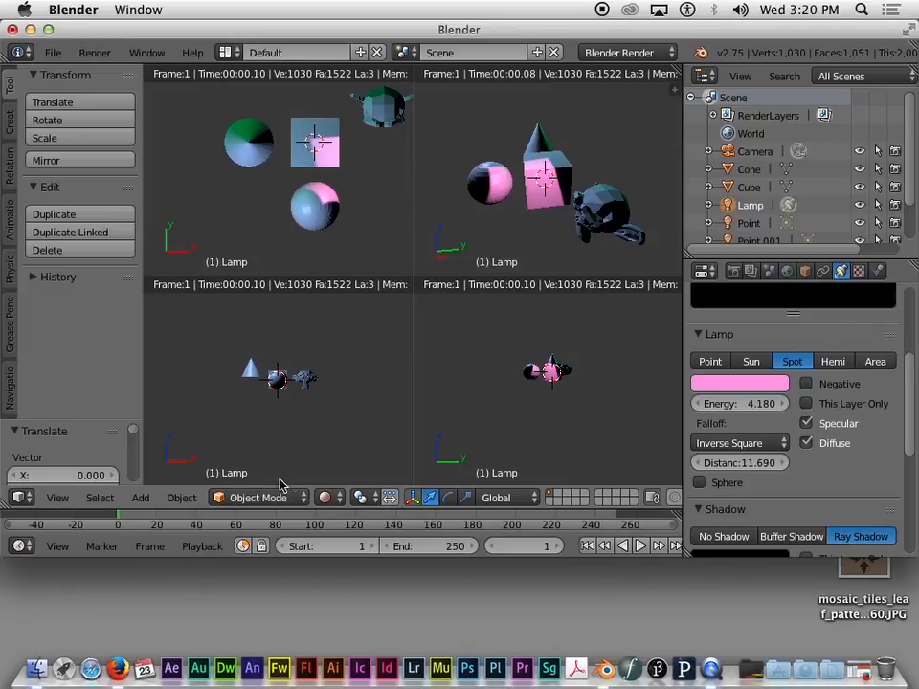
{"action": "left_click", "coordinate": [330, 498]}
{"action": "left_click", "coordinate": [326, 498]}
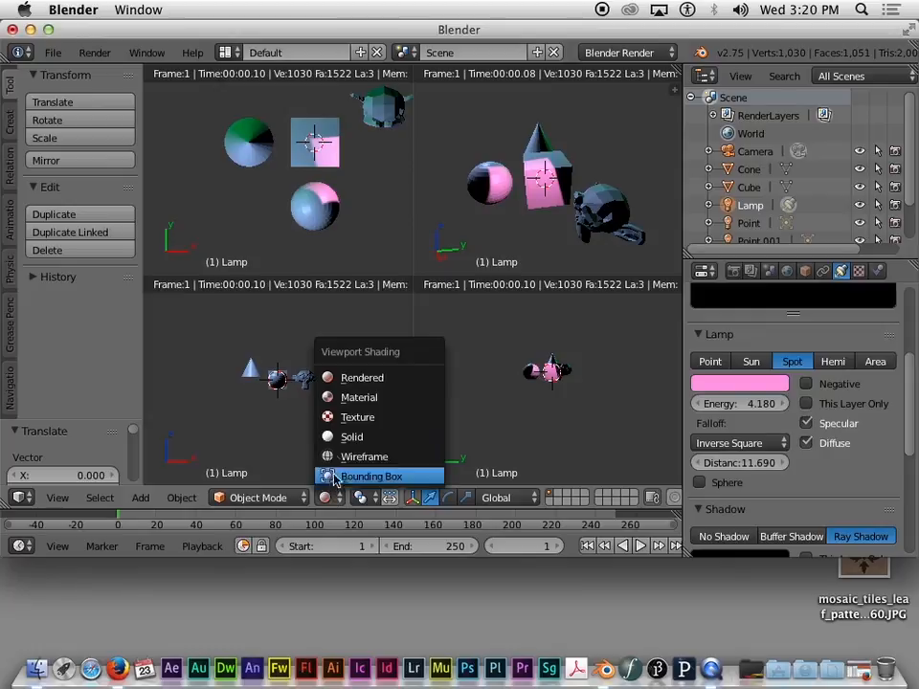
{"action": "left_click", "coordinate": [350, 397]}
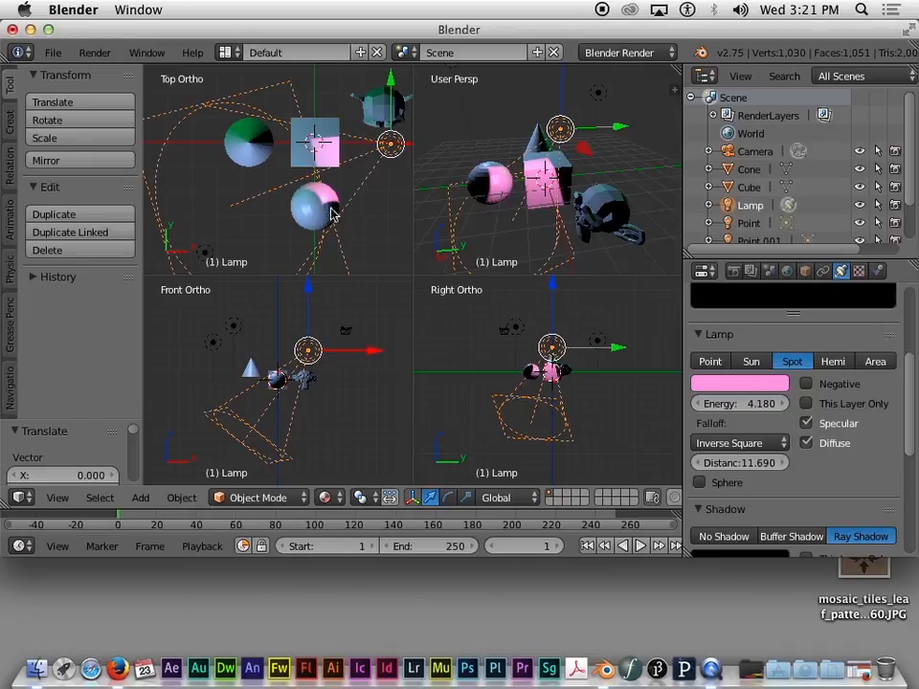
Step: Zoom the perspective view and switch Viewport Shading to Solid so primitives appear plain grey
{"action": "scroll", "coordinate": [556, 220], "scroll_direction": "down", "scroll_amount": 3}
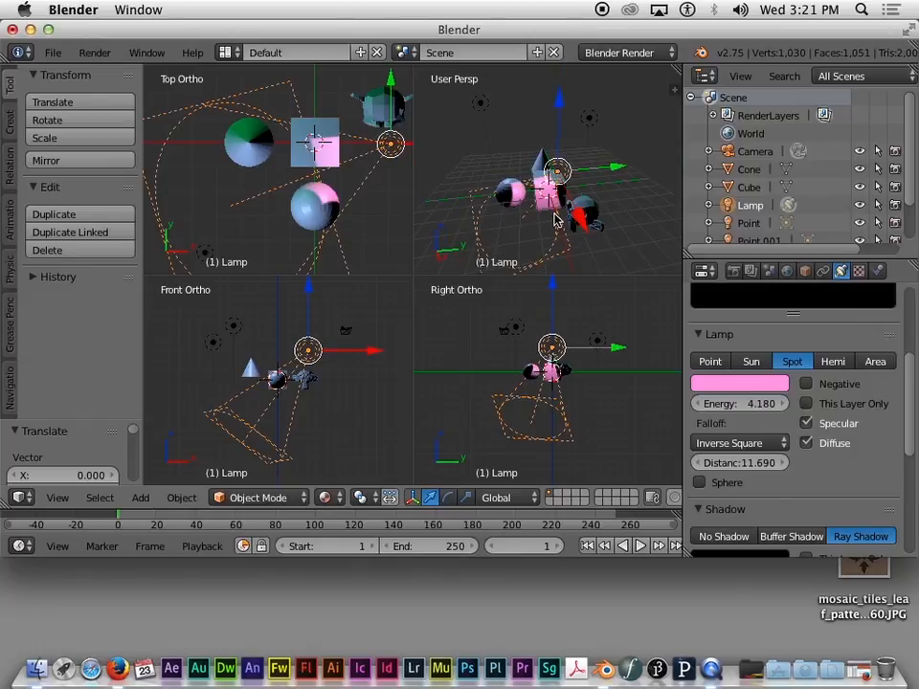
{"action": "scroll", "coordinate": [556, 220], "scroll_direction": "up", "scroll_amount": 6}
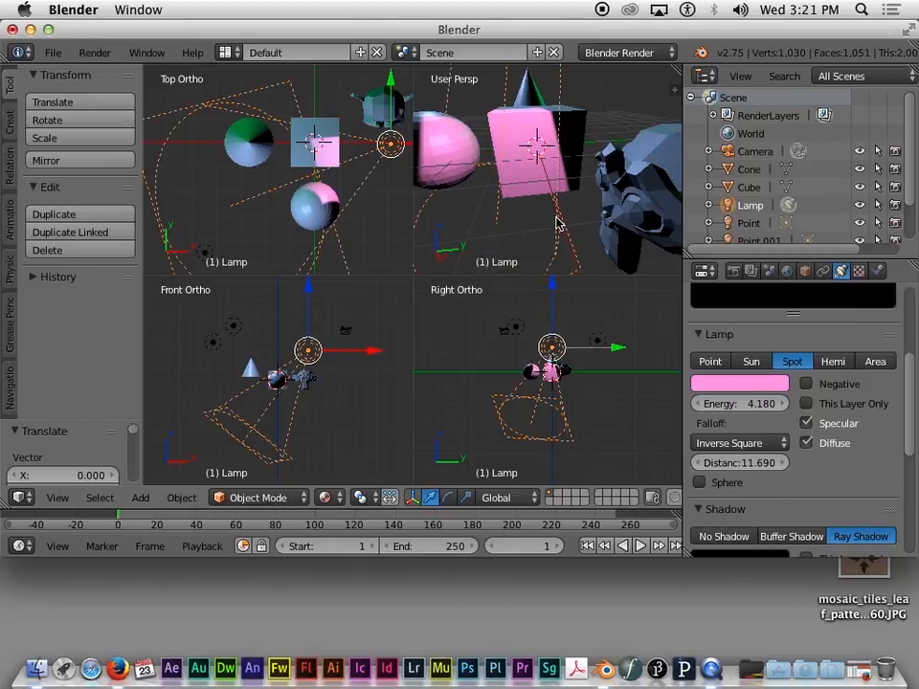
{"action": "scroll", "coordinate": [557, 222], "scroll_direction": "up", "scroll_amount": 2}
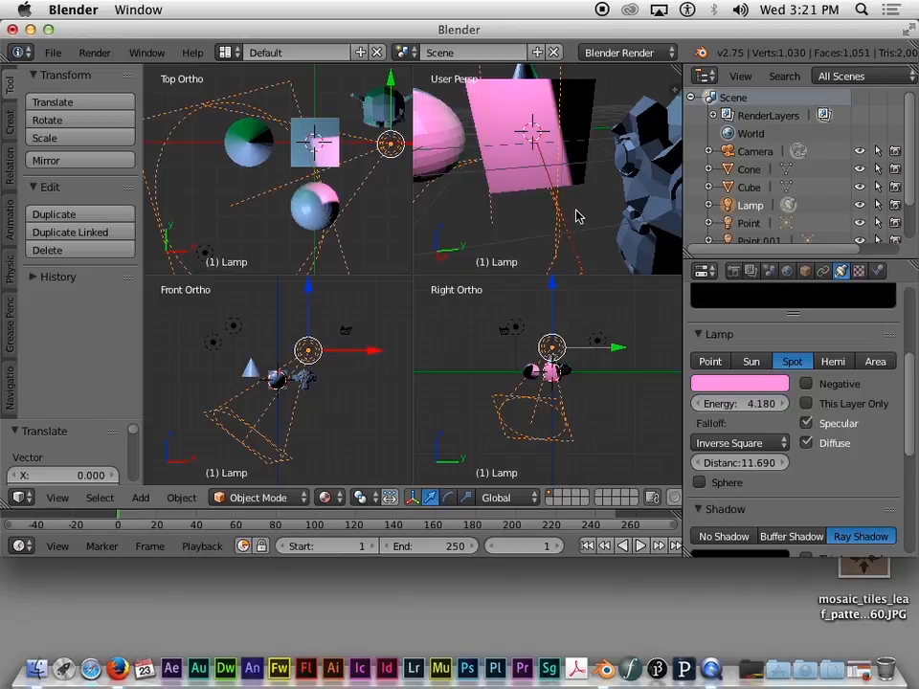
{"action": "scroll", "coordinate": [577, 217], "scroll_direction": "down", "scroll_amount": 8}
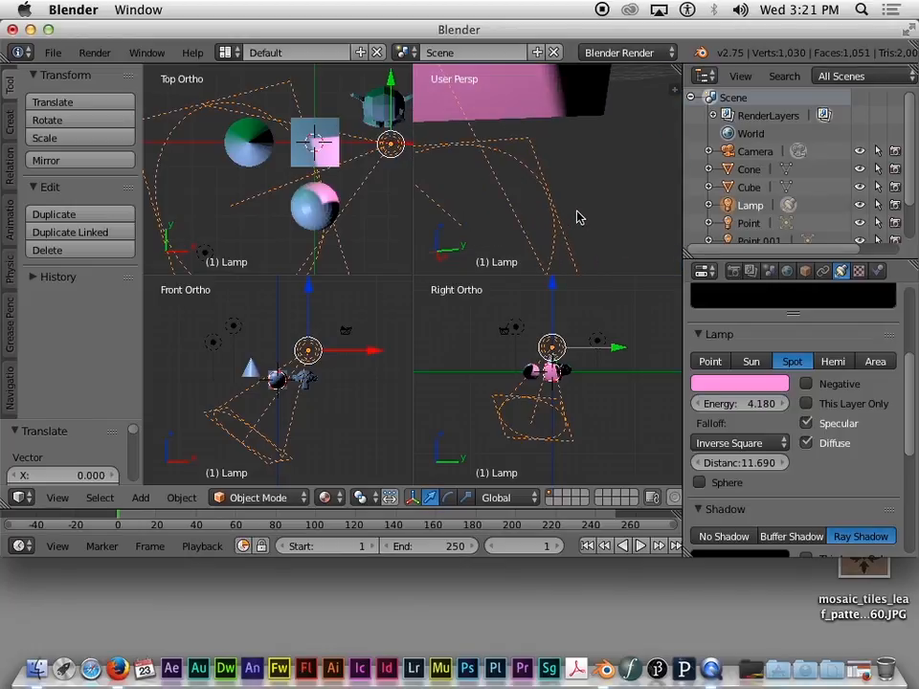
{"action": "scroll", "coordinate": [577, 219], "scroll_direction": "down", "scroll_amount": 2}
{"action": "scroll", "coordinate": [577, 219], "scroll_direction": "up", "scroll_amount": 2}
{"action": "scroll", "coordinate": [577, 221], "scroll_direction": "down", "scroll_amount": 4}
{"action": "scroll", "coordinate": [578, 221], "scroll_direction": "up", "scroll_amount": 2}
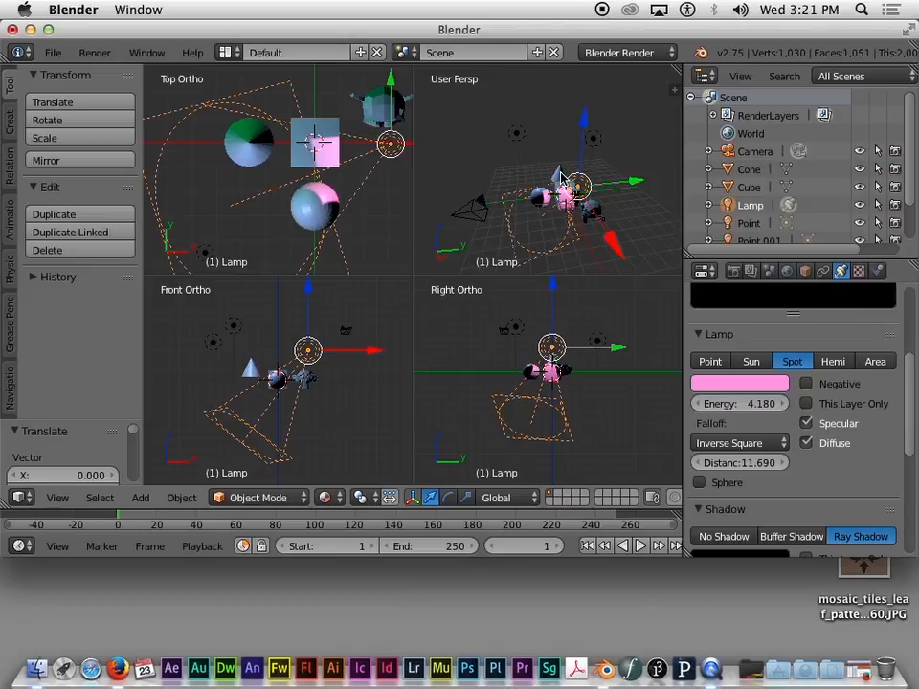
{"action": "left_click", "coordinate": [326, 498]}
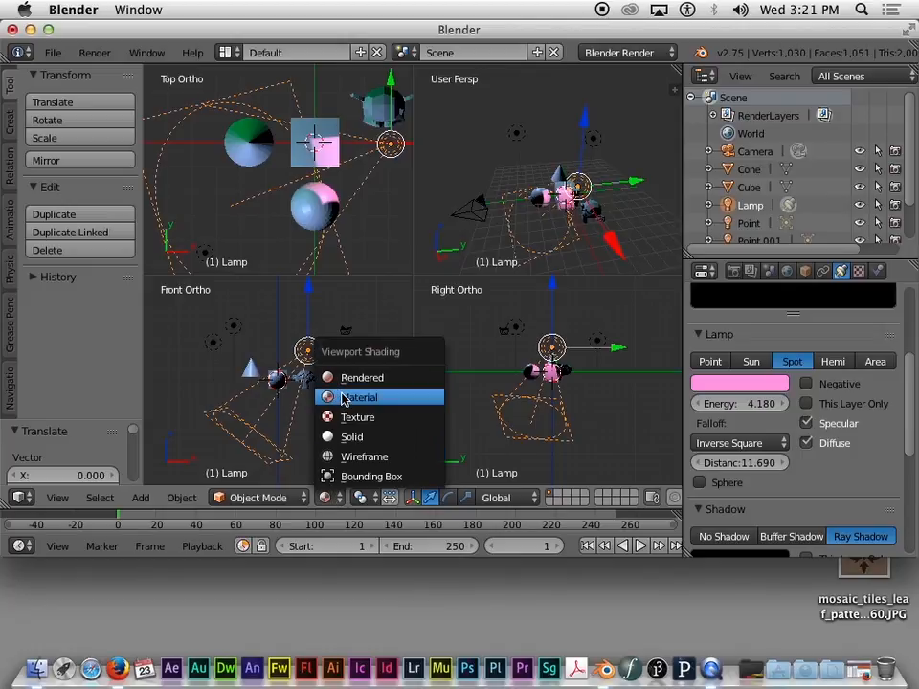
{"action": "left_click", "coordinate": [352, 436]}
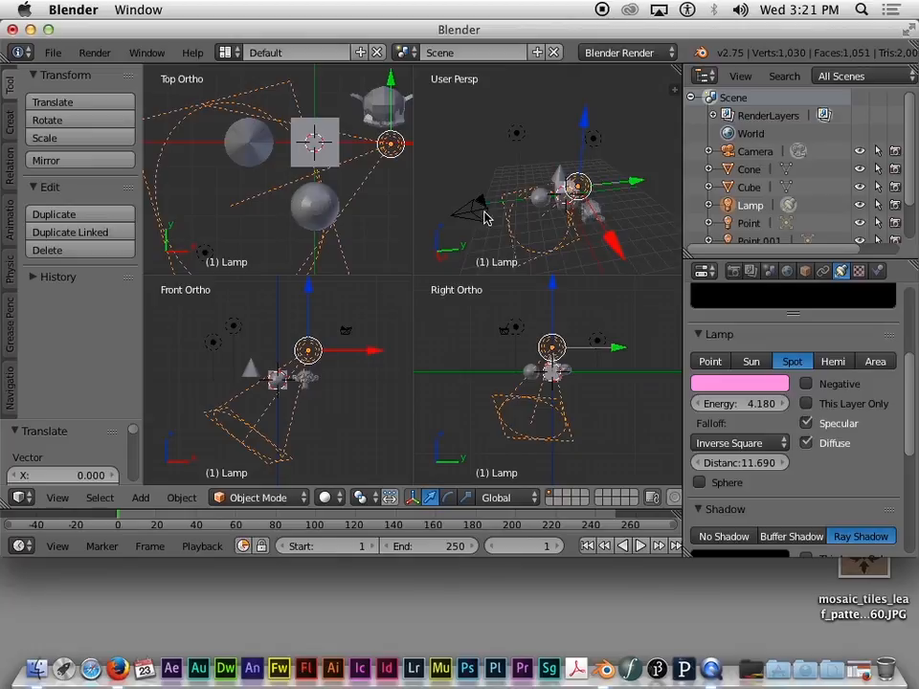
Step: Select Camera in the Outliner and toggle the through-camera view with Numpad 0
{"action": "left_click", "coordinate": [750, 153]}
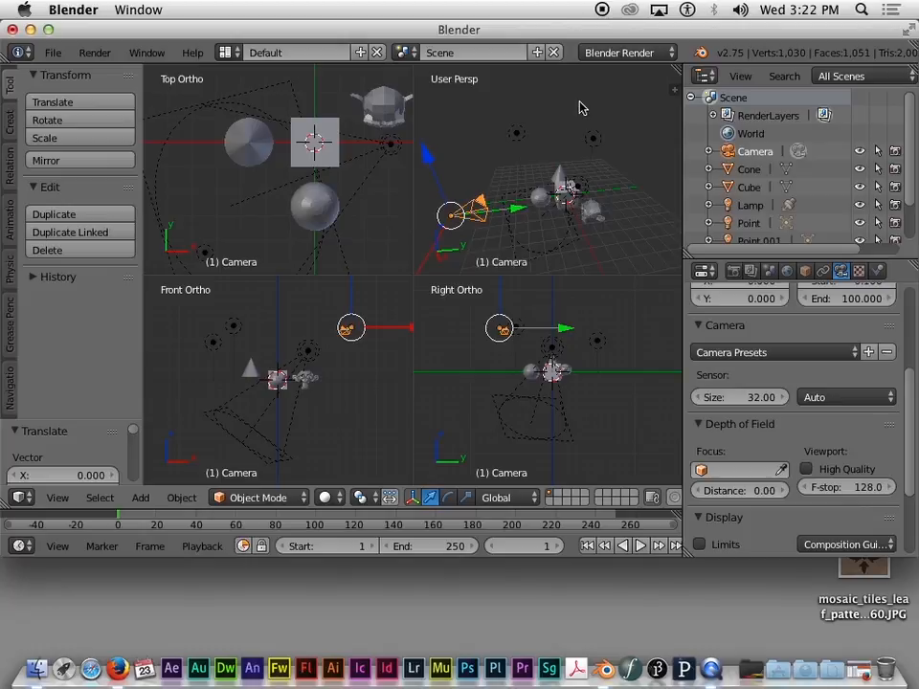
{"action": "key", "text": "KP_0"}
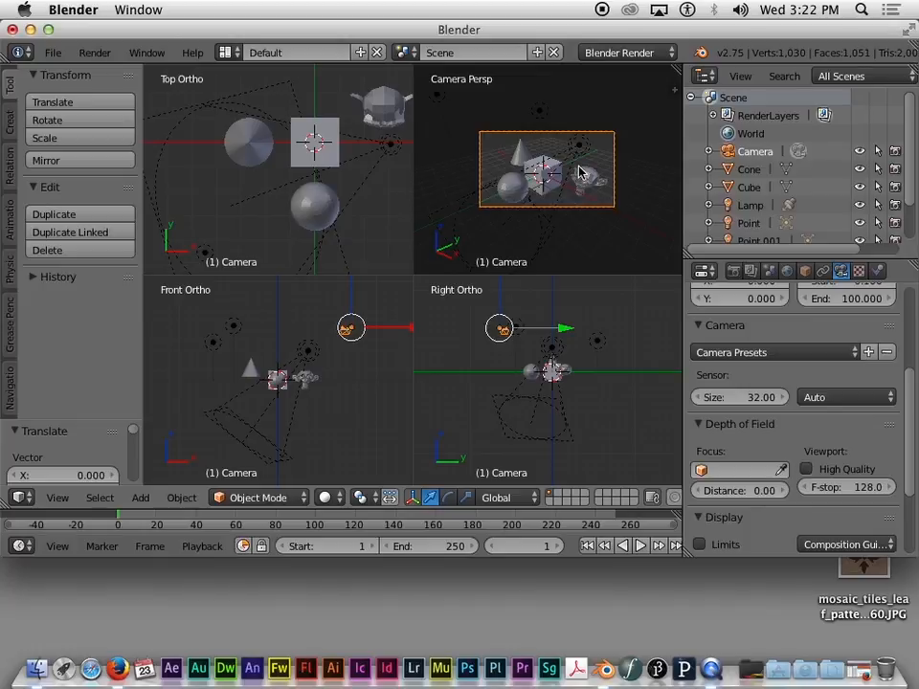
{"action": "key", "text": "KP_0"}
{"action": "key", "text": "KP_0"}
{"action": "key", "text": "KP_0"}
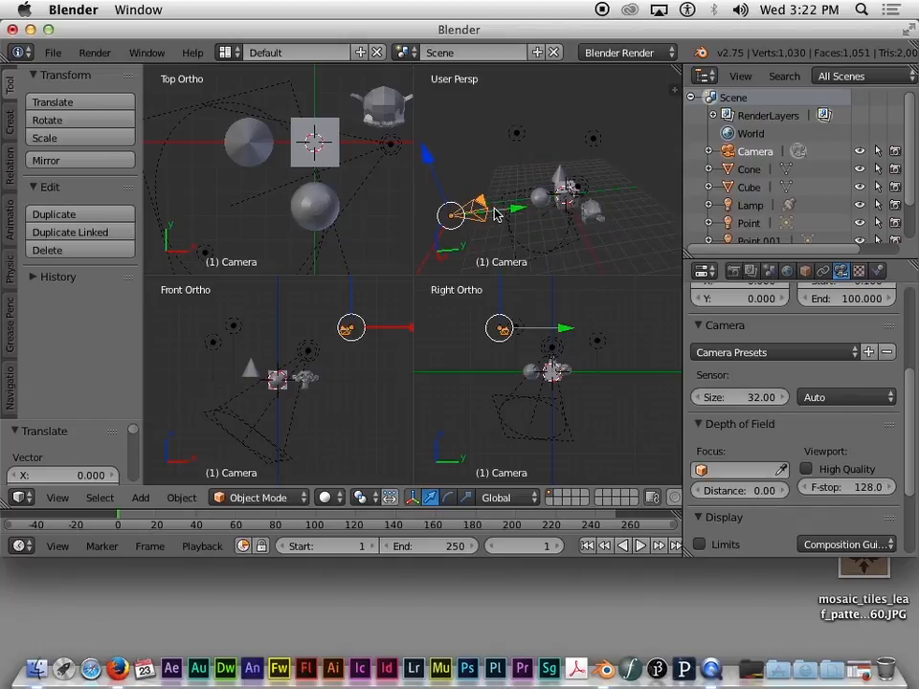
Step: Set the viewport to View > Cameras > Active Camera, framing the cube, cone, spheres and Suzanne
{"action": "left_click", "coordinate": [56, 498]}
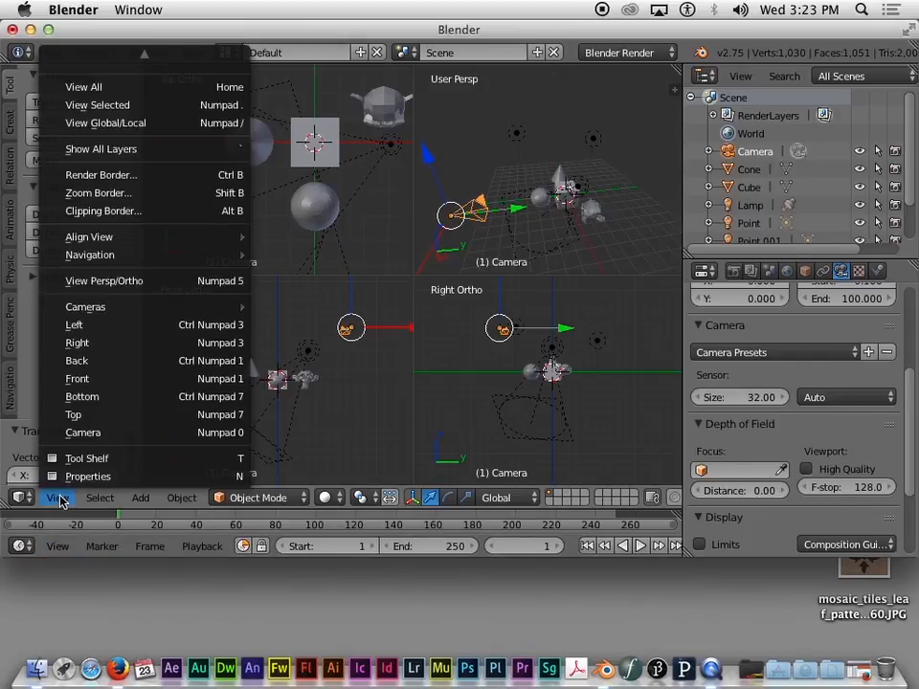
{"action": "mouse_move", "coordinate": [60, 306]}
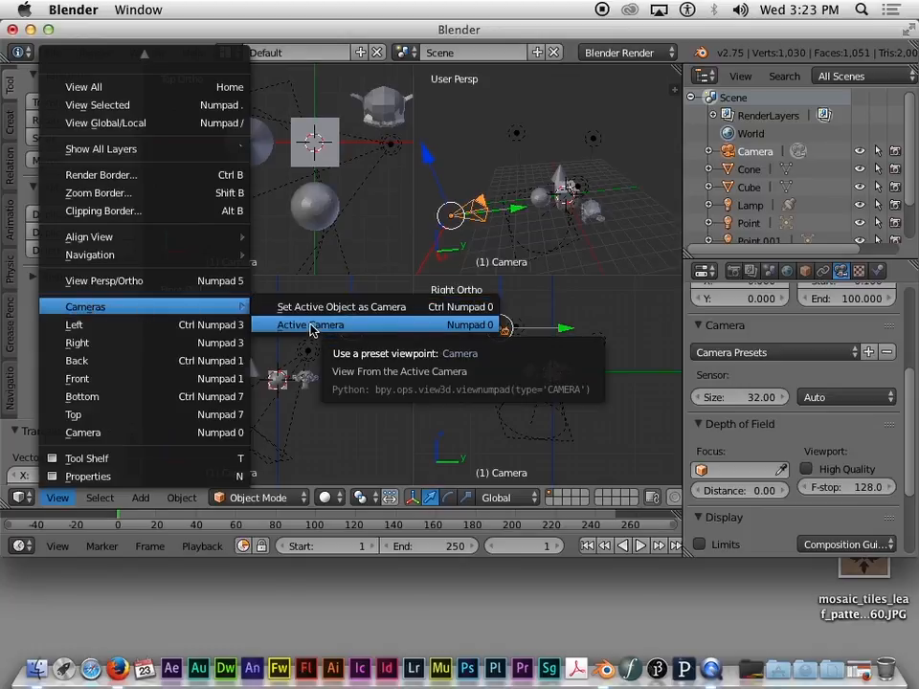
{"action": "left_click", "coordinate": [310, 325]}
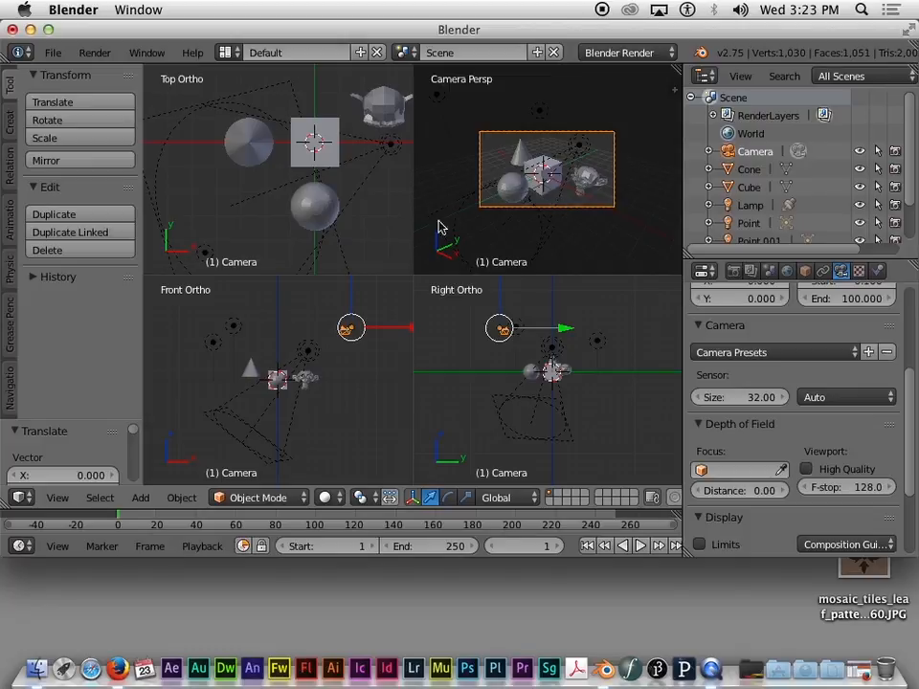
Step: Zoom the Top Ortho view out until the camera and all the primitives fit
{"action": "scroll", "coordinate": [356, 216], "scroll_direction": "down", "scroll_amount": 3}
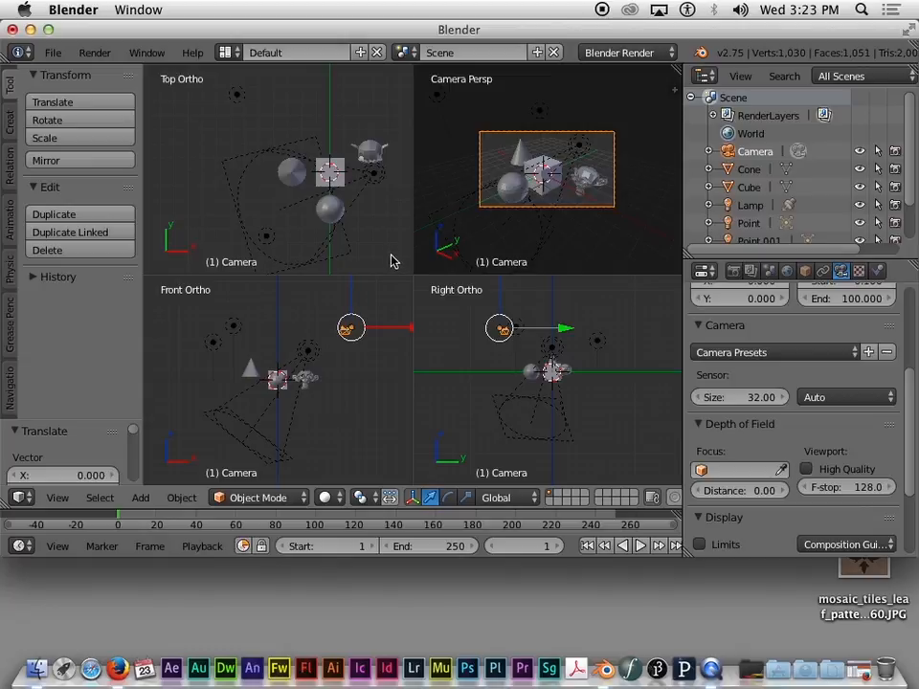
{"action": "scroll", "coordinate": [393, 259], "scroll_direction": "up", "scroll_amount": 3}
{"action": "scroll", "coordinate": [394, 259], "scroll_direction": "down", "scroll_amount": 5}
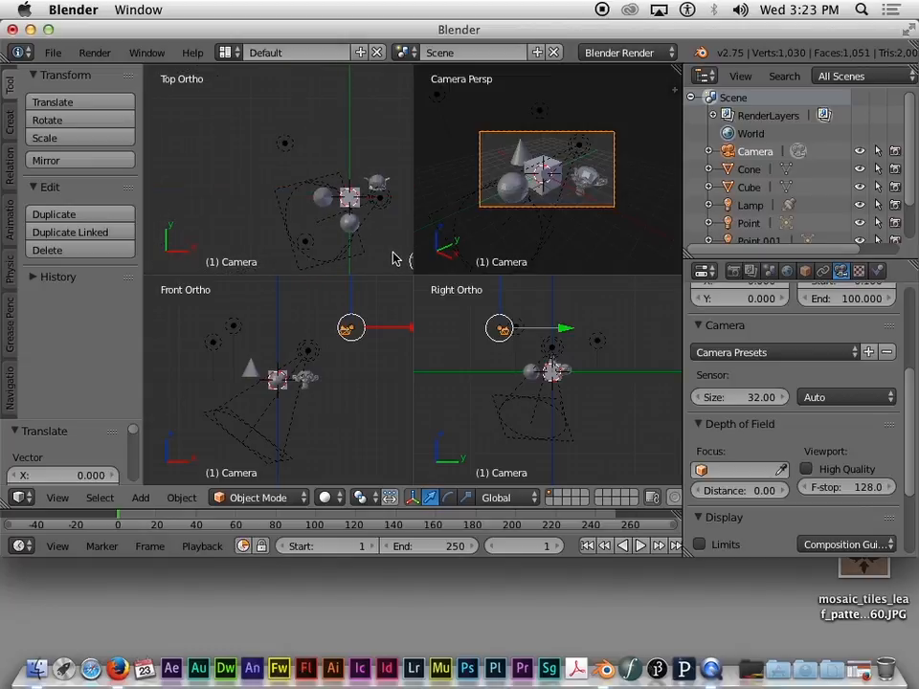
{"action": "scroll", "coordinate": [392, 258], "scroll_direction": "down", "scroll_amount": 2}
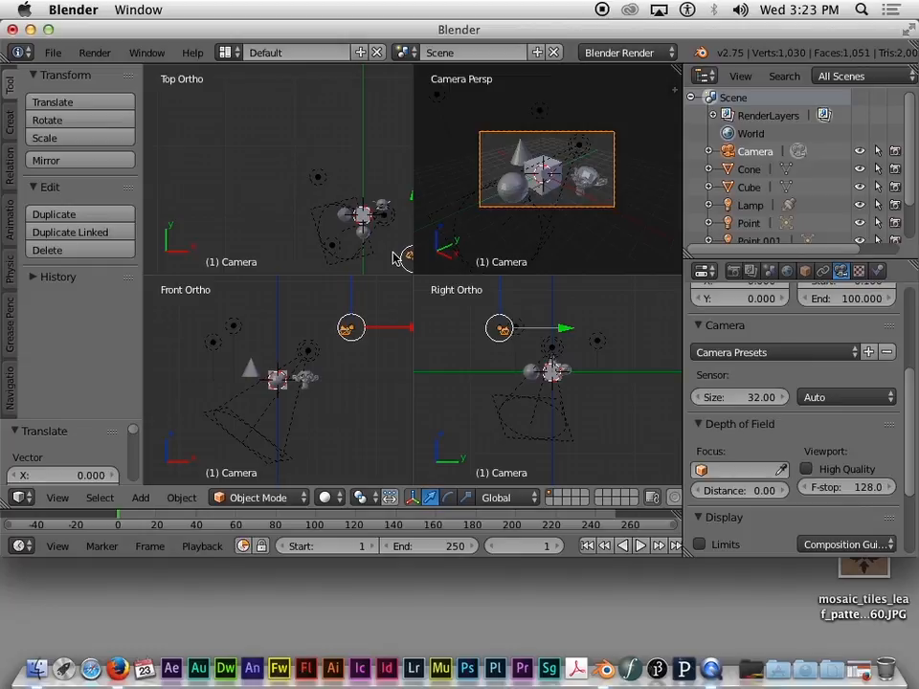
{"action": "scroll", "coordinate": [371, 246], "scroll_direction": "up", "scroll_amount": 4}
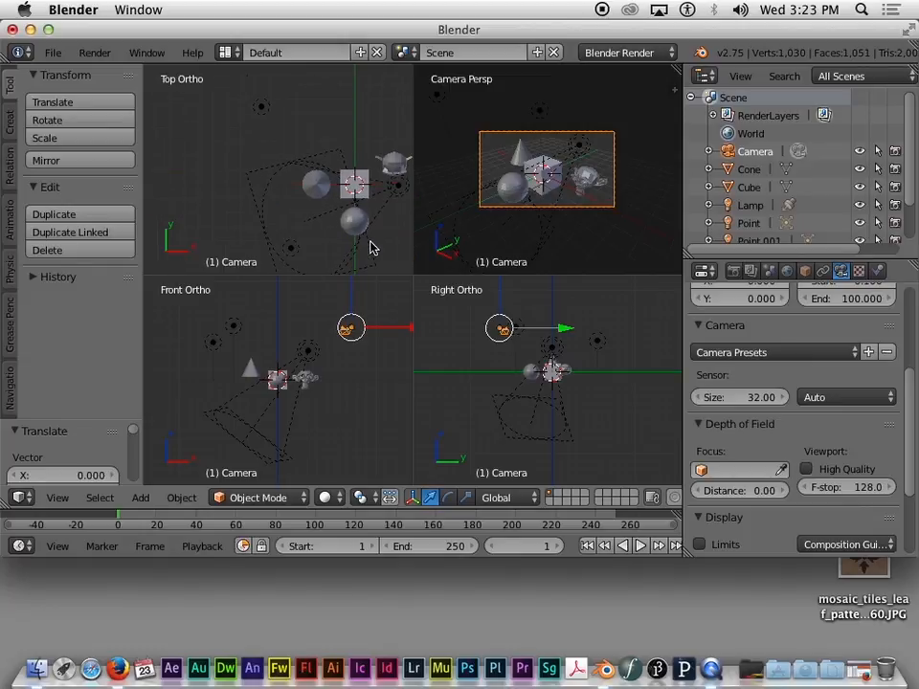
{"action": "scroll", "coordinate": [371, 247], "scroll_direction": "down", "scroll_amount": 3}
{"action": "scroll", "coordinate": [383, 255], "scroll_direction": "down", "scroll_amount": 1}
{"action": "scroll", "coordinate": [383, 258], "scroll_direction": "up", "scroll_amount": 3}
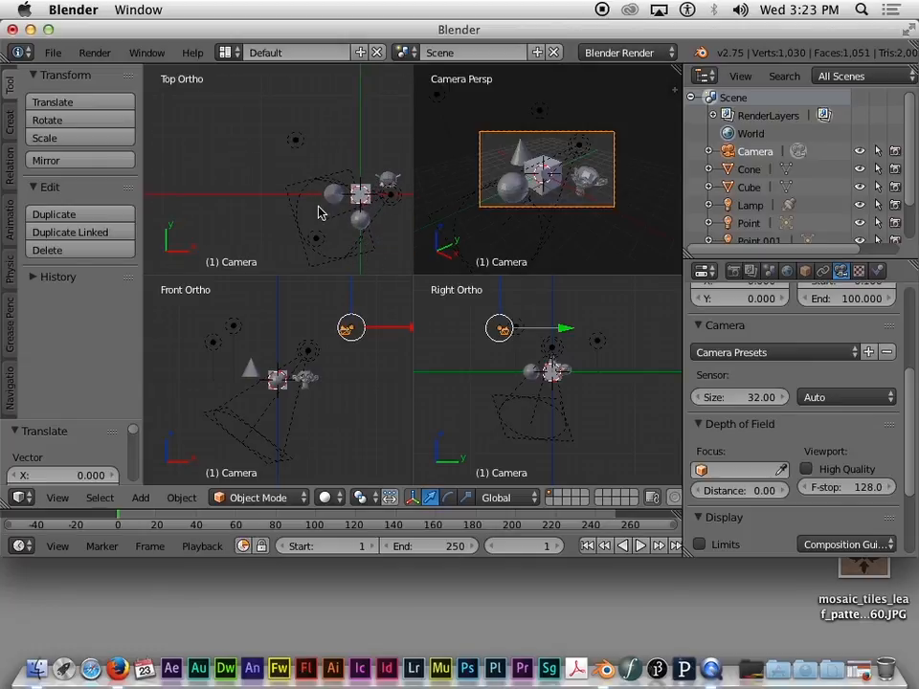
{"action": "scroll", "coordinate": [318, 214], "scroll_direction": "down", "scroll_amount": 3}
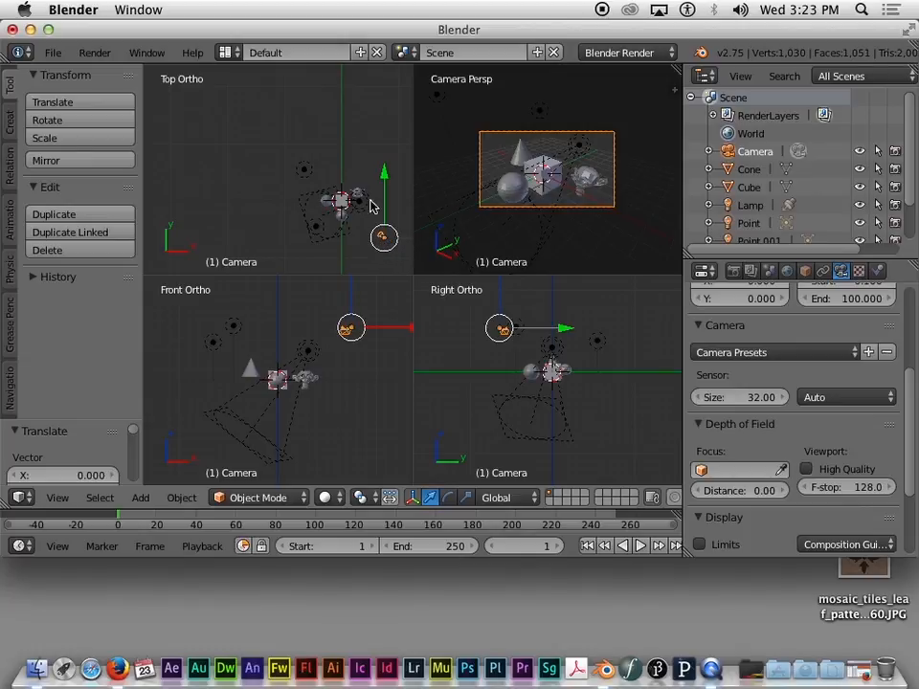
Step: Drag the camera to a new position and rotate it by about 1°
{"action": "mouse_move", "coordinate": [387, 251]}
{"action": "left_mouse_down"}
{"action": "mouse_move", "coordinate": [355, 252]}
{"action": "mouse_move", "coordinate": [391, 248]}
{"action": "mouse_move", "coordinate": [391, 264]}
{"action": "mouse_move", "coordinate": [397, 256]}
{"action": "mouse_move", "coordinate": [386, 248]}
{"action": "mouse_move", "coordinate": [396, 255]}
{"action": "left_mouse_up"}
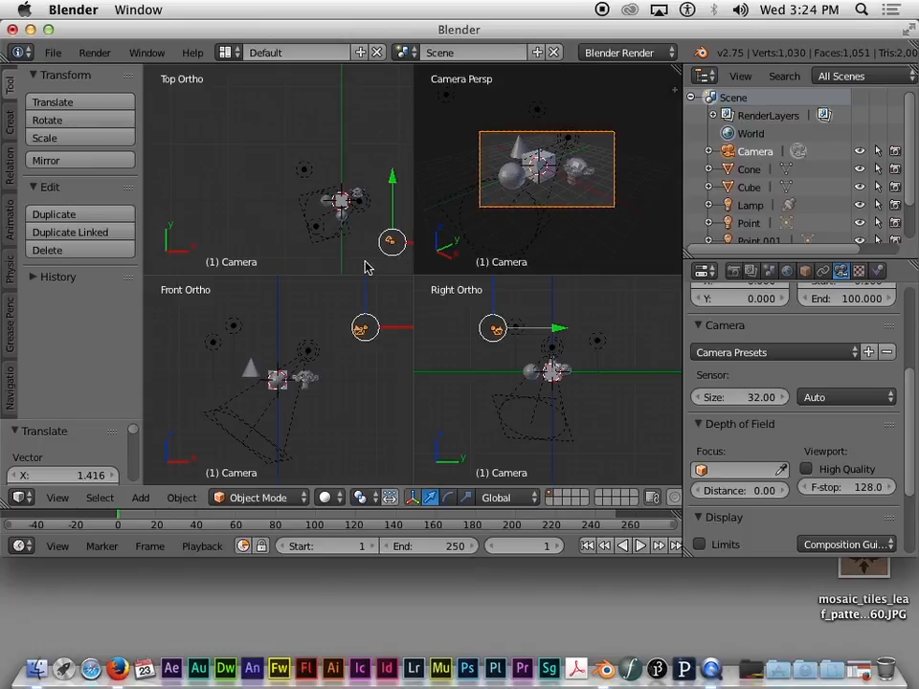
{"action": "key", "text": "r"}
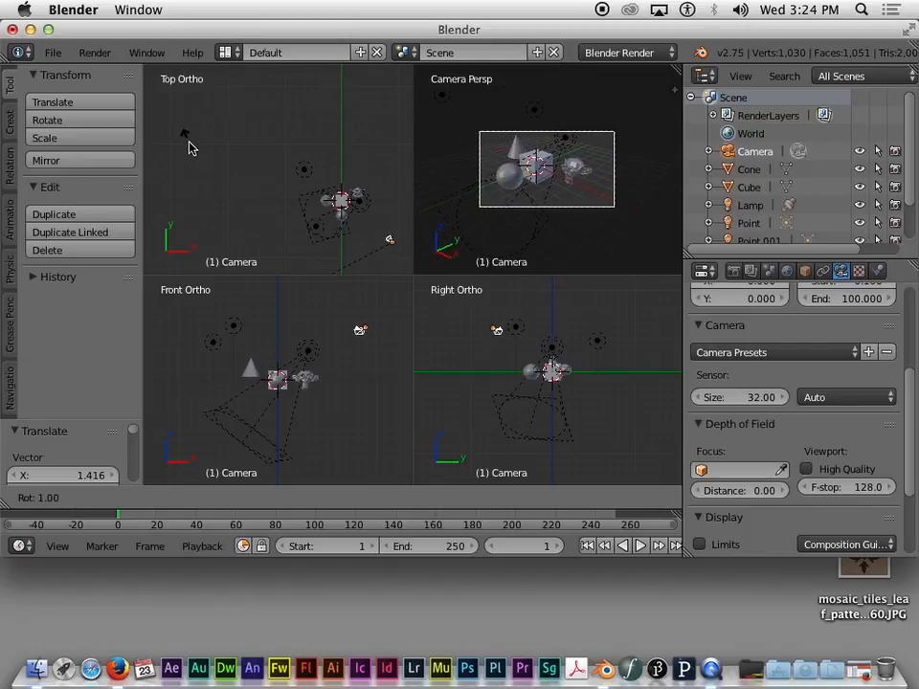
{"action": "left_click", "coordinate": [189, 148]}
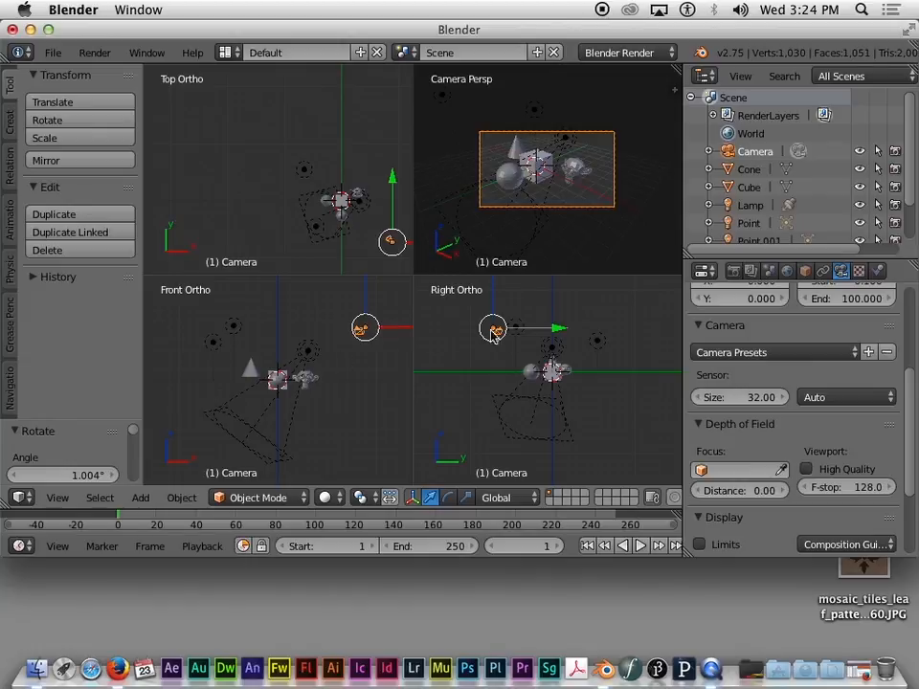
Step: Nudge the camera along Z, then shift it -0.637 along X
{"action": "key", "text": "g"}
{"action": "key", "text": "z"}
{"action": "left_click", "coordinate": [397, 300]}
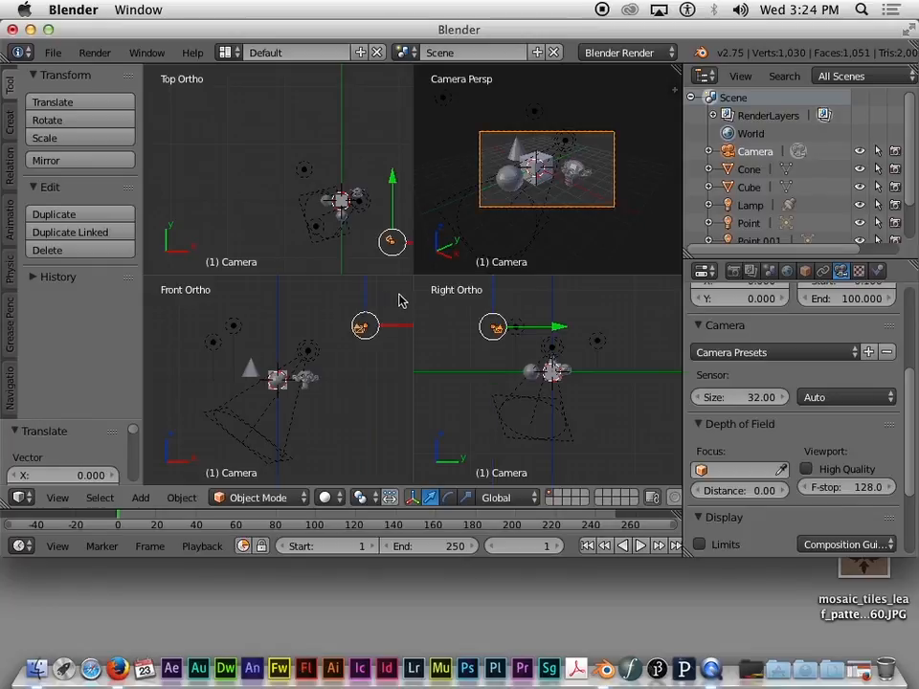
{"action": "key", "text": "g"}
{"action": "key", "text": "x"}
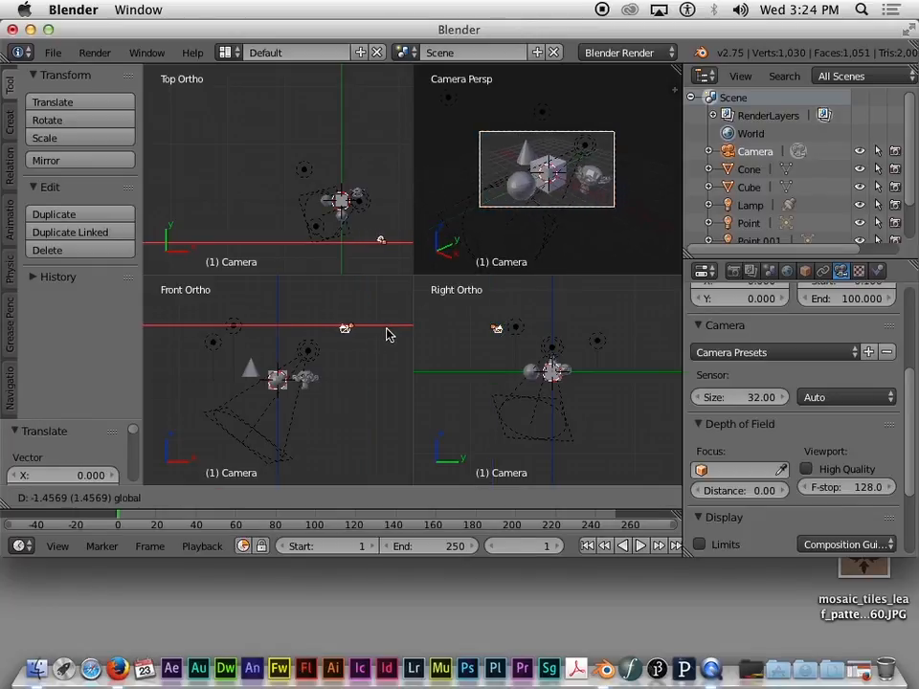
{"action": "left_click", "coordinate": [396, 330]}
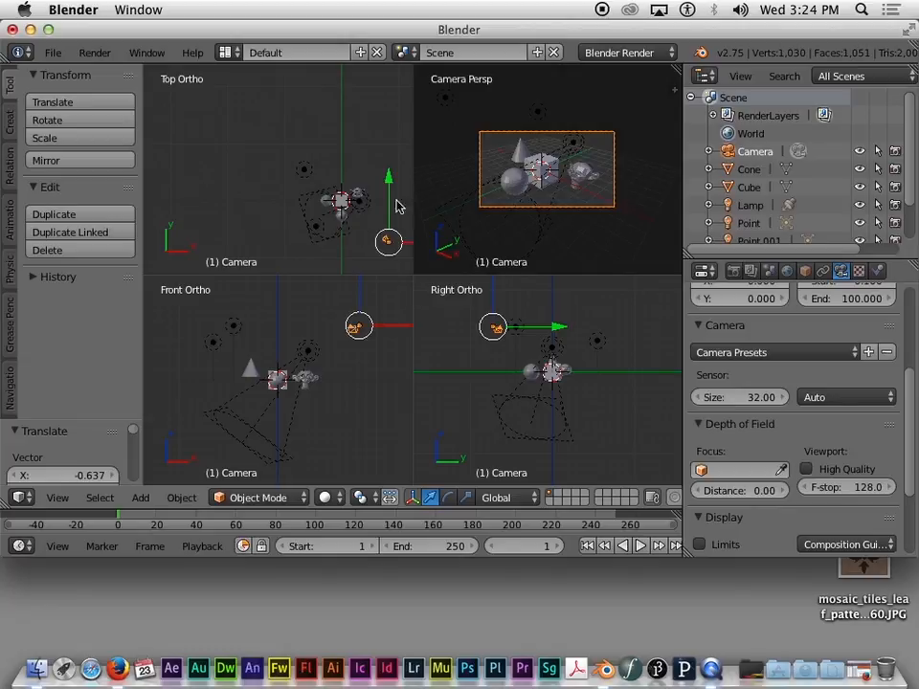
Step: Zoom in on the camera frame so the cube, cone, sphere and Suzanne fill the viewport
{"action": "scroll", "coordinate": [533, 196], "scroll_direction": "up", "scroll_amount": 3}
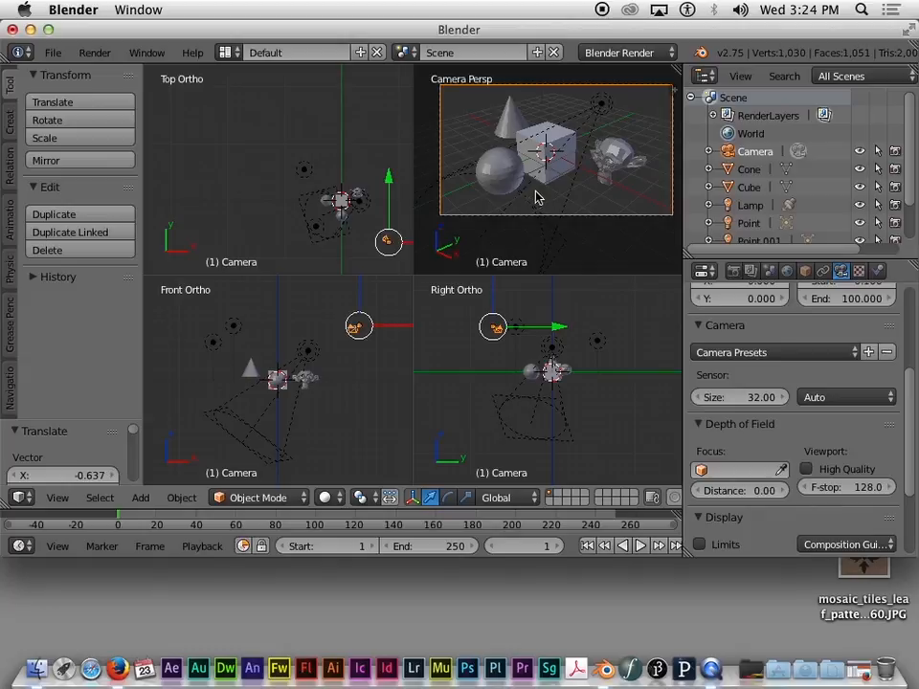
{"action": "scroll", "coordinate": [539, 195], "scroll_direction": "up", "scroll_amount": 5}
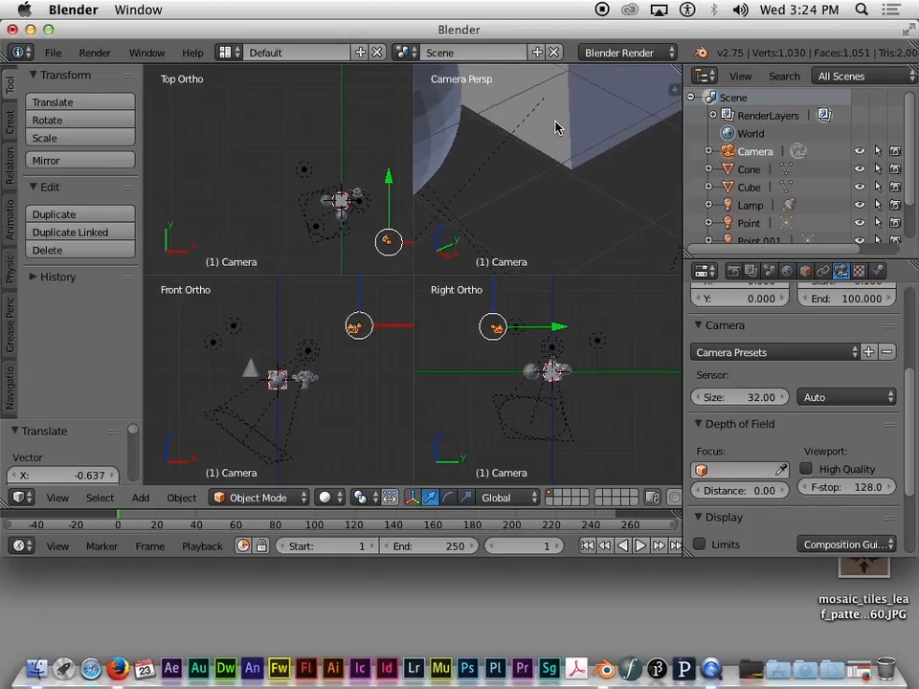
{"action": "scroll", "coordinate": [533, 128], "scroll_direction": "down", "scroll_amount": 10}
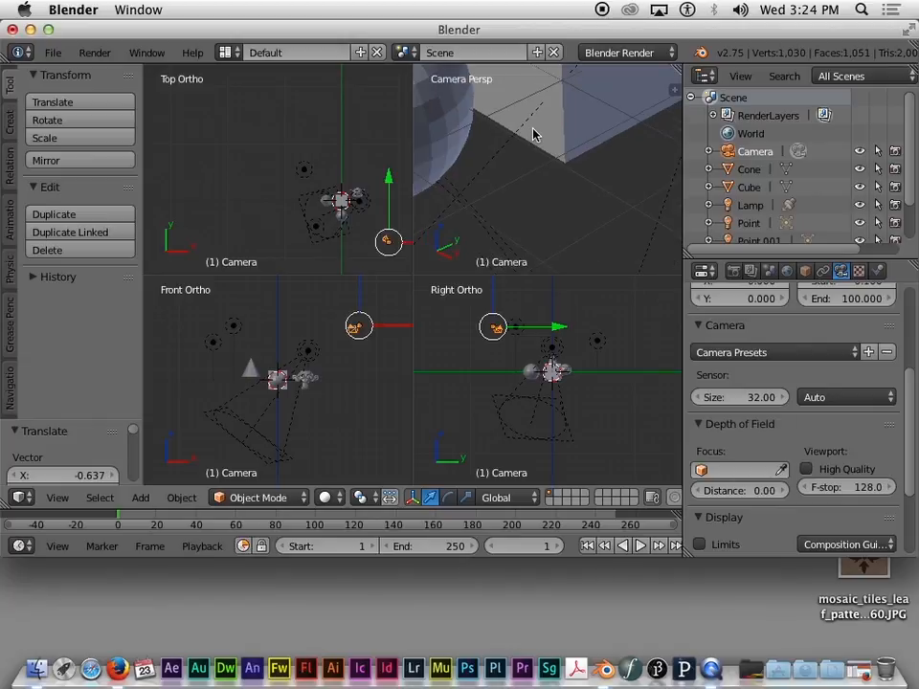
{"action": "scroll", "coordinate": [532, 132], "scroll_direction": "up", "scroll_amount": 2}
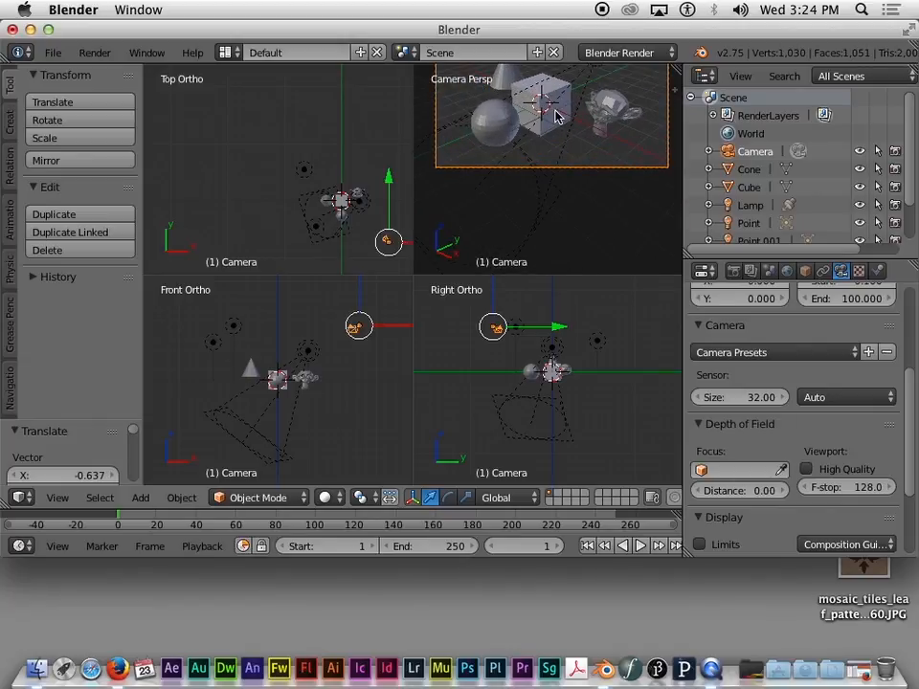
{"action": "scroll", "coordinate": [556, 115], "scroll_direction": "up", "scroll_amount": 3}
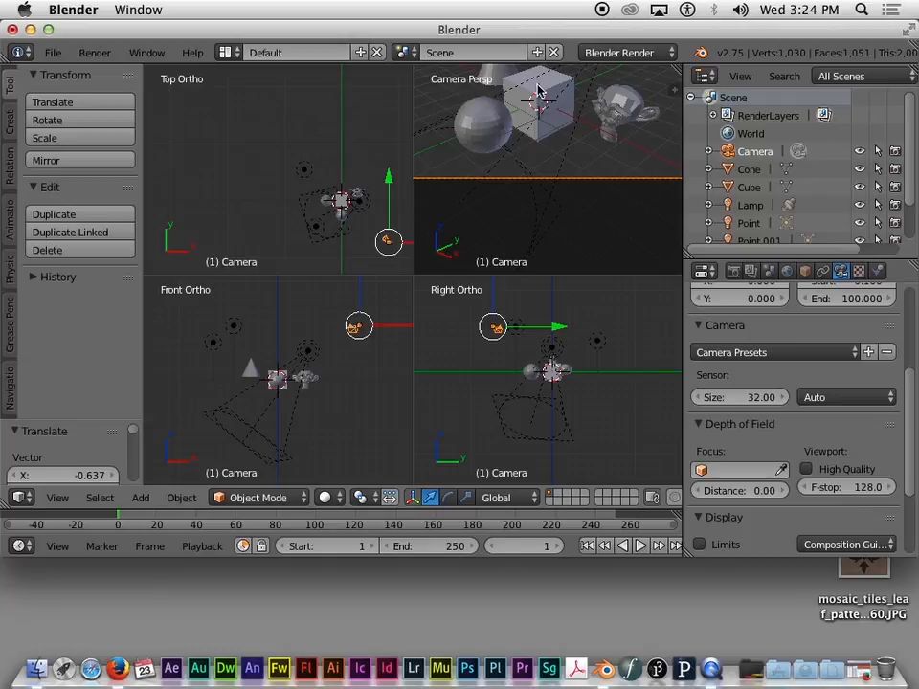
{"action": "scroll", "coordinate": [541, 101], "scroll_direction": "up", "scroll_amount": 3}
{"action": "scroll", "coordinate": [536, 91], "scroll_direction": "down", "scroll_amount": 3}
{"action": "scroll", "coordinate": [527, 78], "scroll_direction": "up", "scroll_amount": 2}
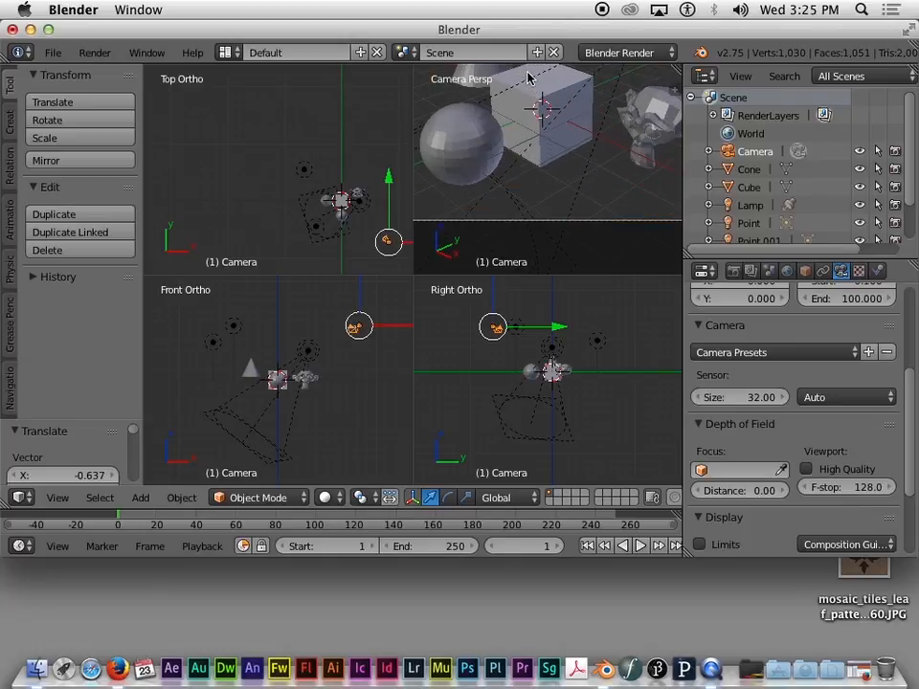
{"action": "key", "text": "KP_0"}
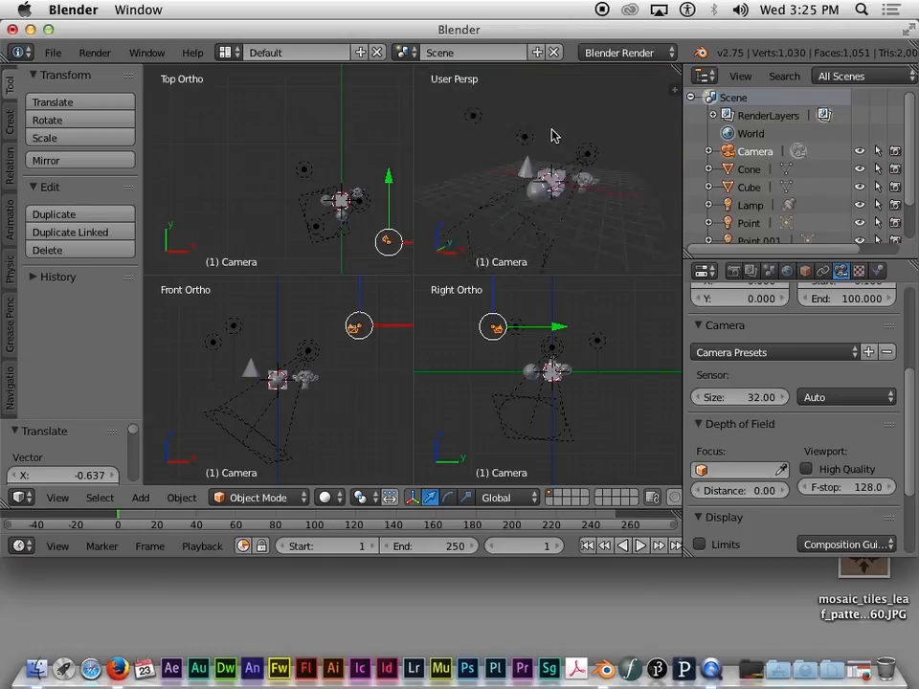
{"action": "key", "text": "KP_0"}
{"action": "scroll", "coordinate": [558, 140], "scroll_direction": "down", "scroll_amount": 5}
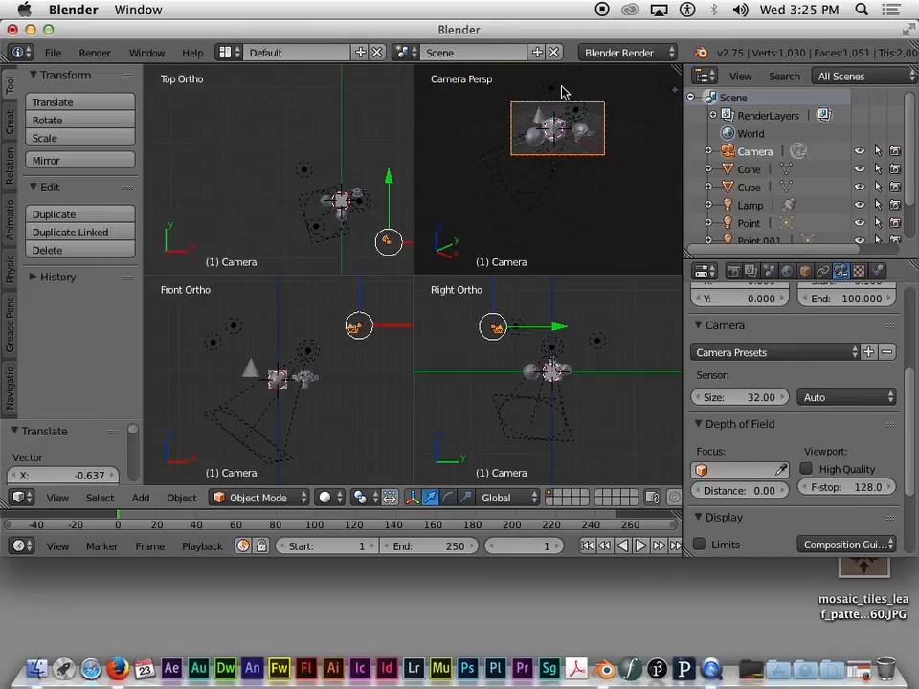
{"action": "scroll", "coordinate": [562, 97], "scroll_direction": "up", "scroll_amount": 4}
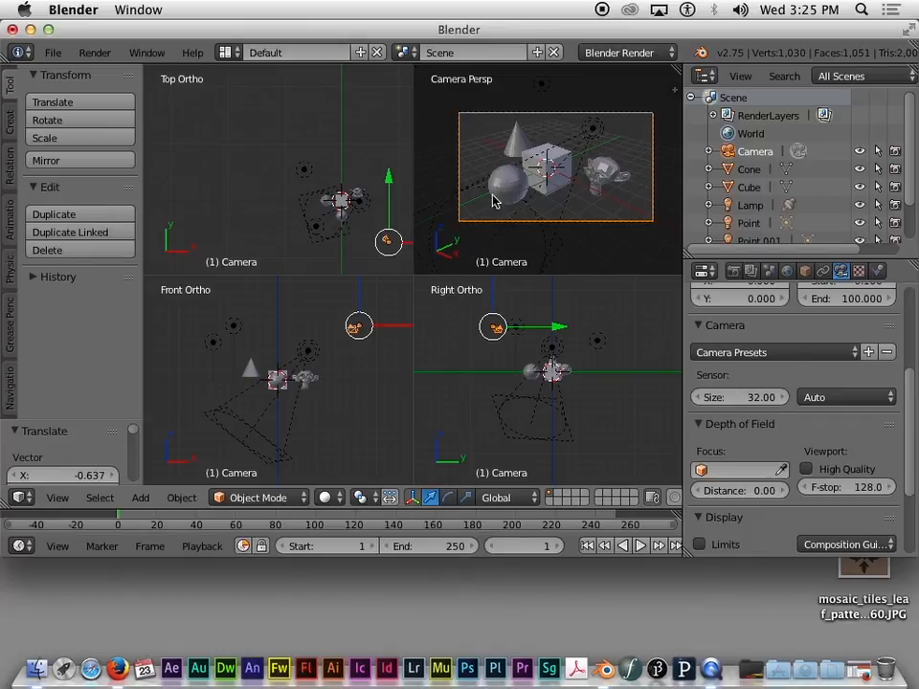
Step: Show the camera's Lens panel: Perspective, 35 mm focal length, clipping 0.100 to 100.000
{"action": "key", "text": "KP_0"}
{"action": "key", "text": "KP_0"}
{"action": "scroll", "coordinate": [914, 308], "scroll_direction": "up", "scroll_amount": 5}
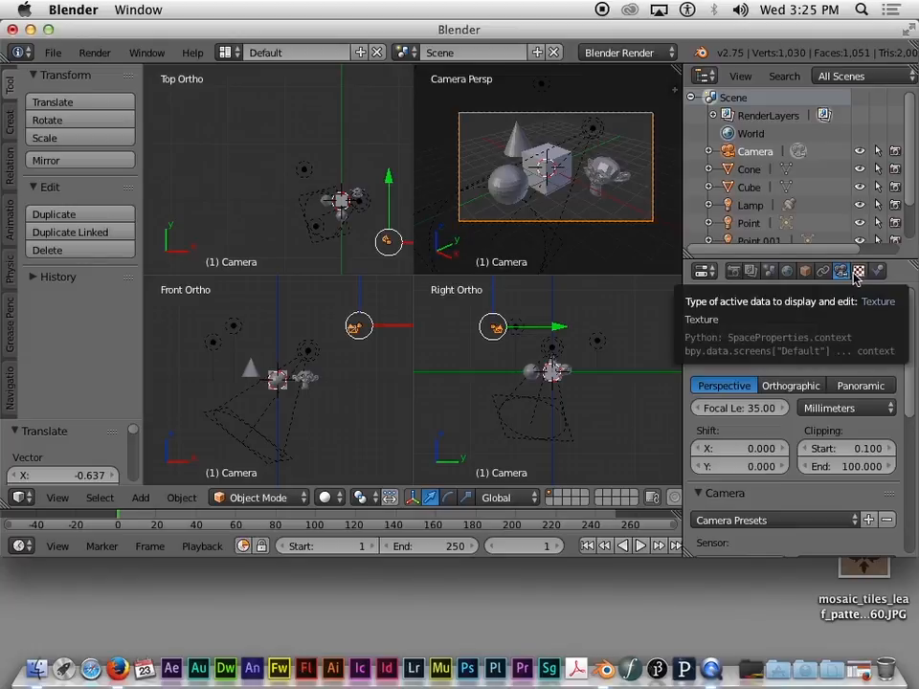
{"action": "scroll", "coordinate": [912, 316], "scroll_direction": "down", "scroll_amount": 2}
{"action": "scroll", "coordinate": [912, 316], "scroll_direction": "up", "scroll_amount": 2}
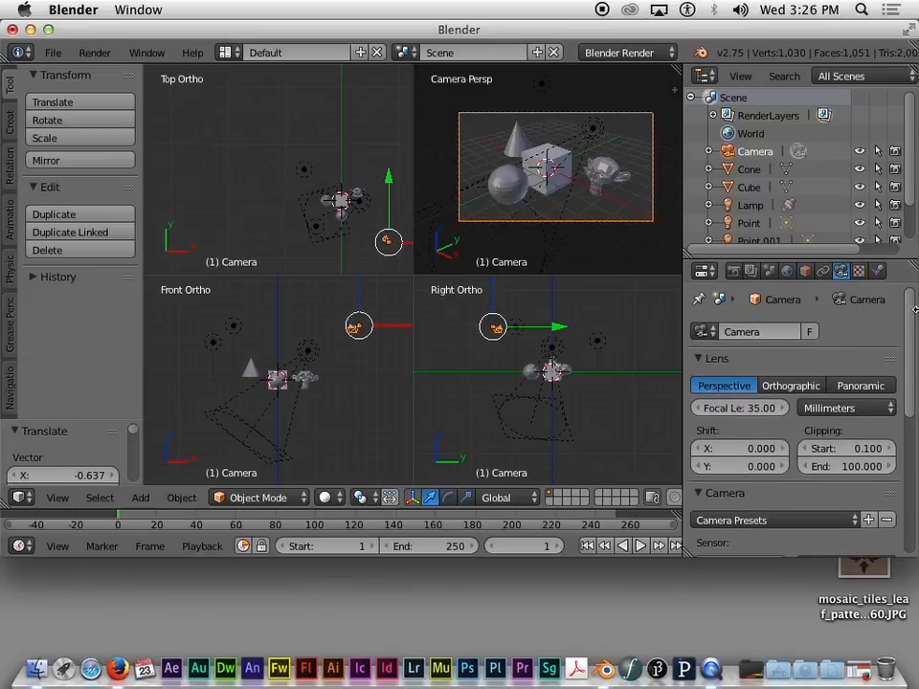
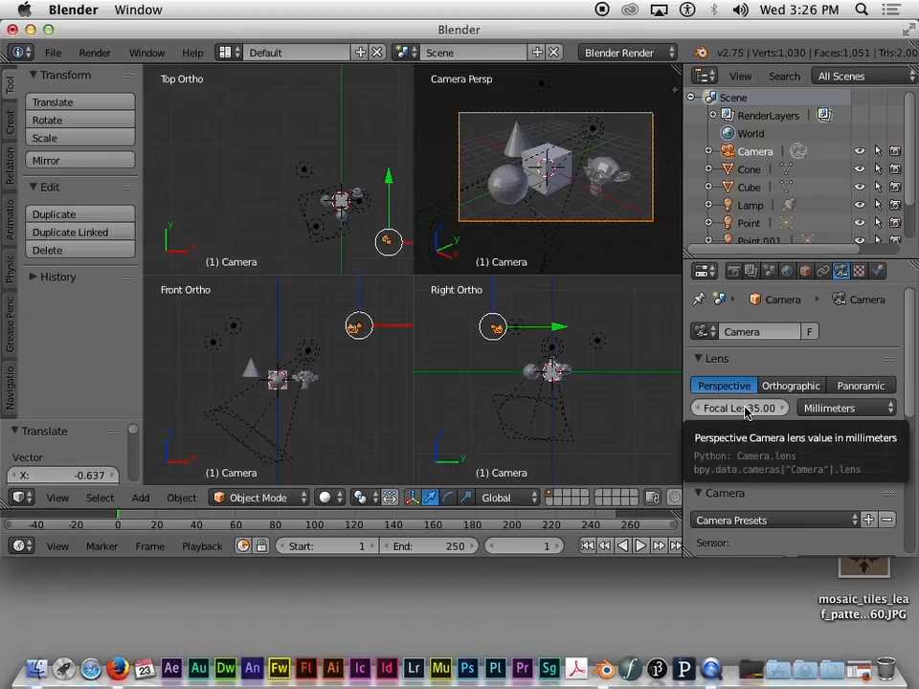
Step: Lengthen the camera focal length to 40.41 mm, then switch the lens to Orthographic
{"action": "left_click_drag", "start_coordinate": [744, 408], "coordinate": [842, 408]}
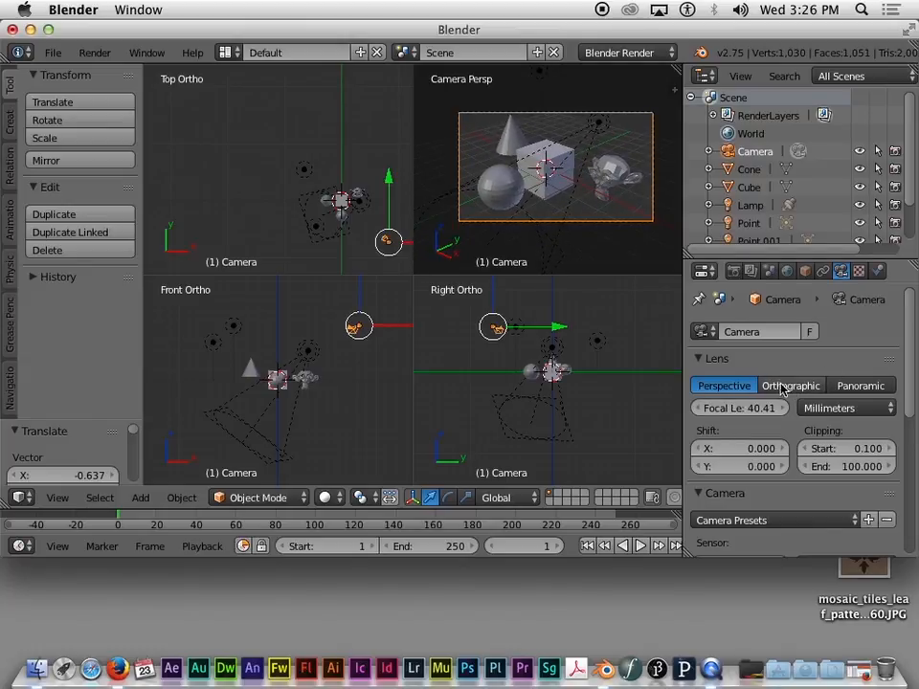
{"action": "left_click", "coordinate": [783, 387]}
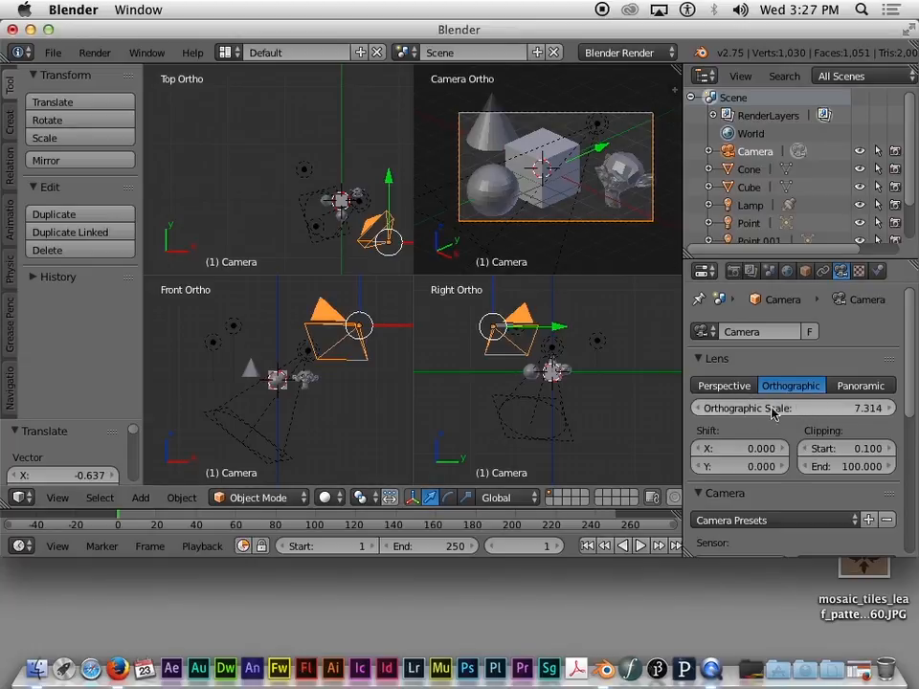
Step: Raise the orthographic scale to 10.414, recentre the camera on the objects, then revert to Perspective
{"action": "left_click_drag", "start_coordinate": [791, 410], "coordinate": [821, 410]}
{"action": "key", "text": "g"}
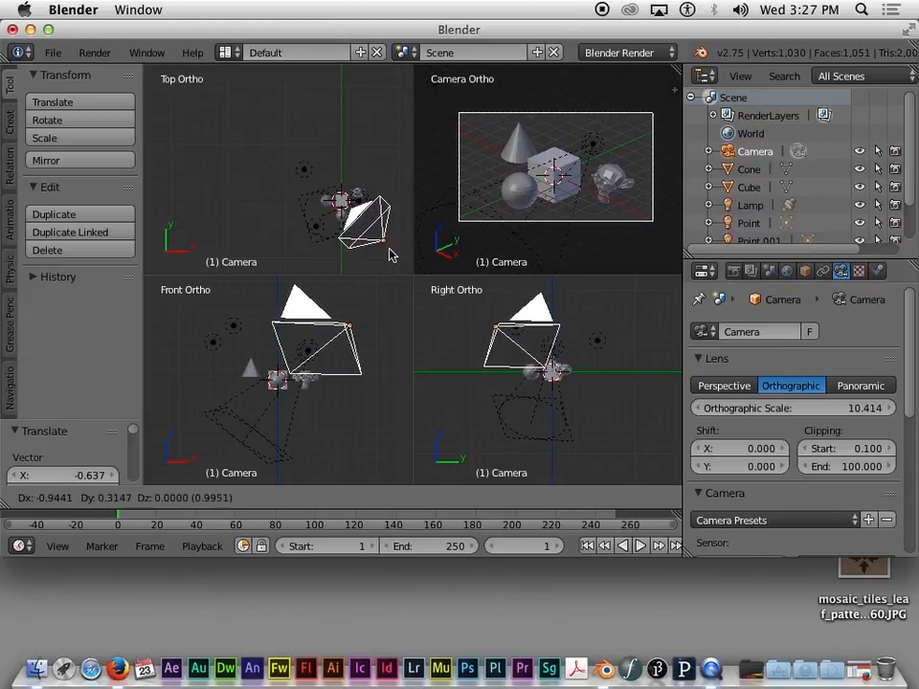
{"action": "left_click", "coordinate": [406, 255]}
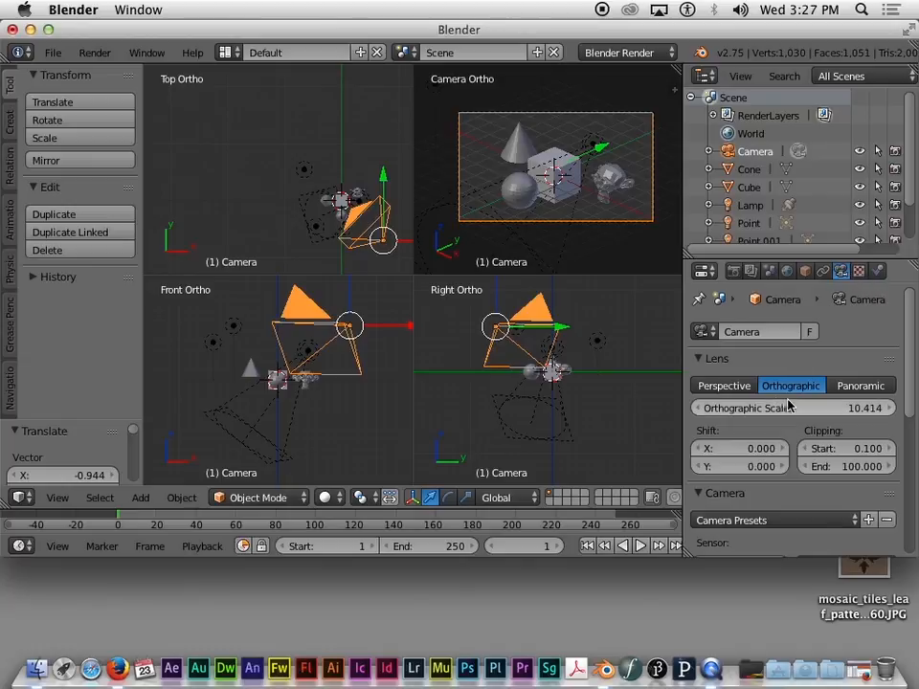
{"action": "left_click", "coordinate": [727, 388]}
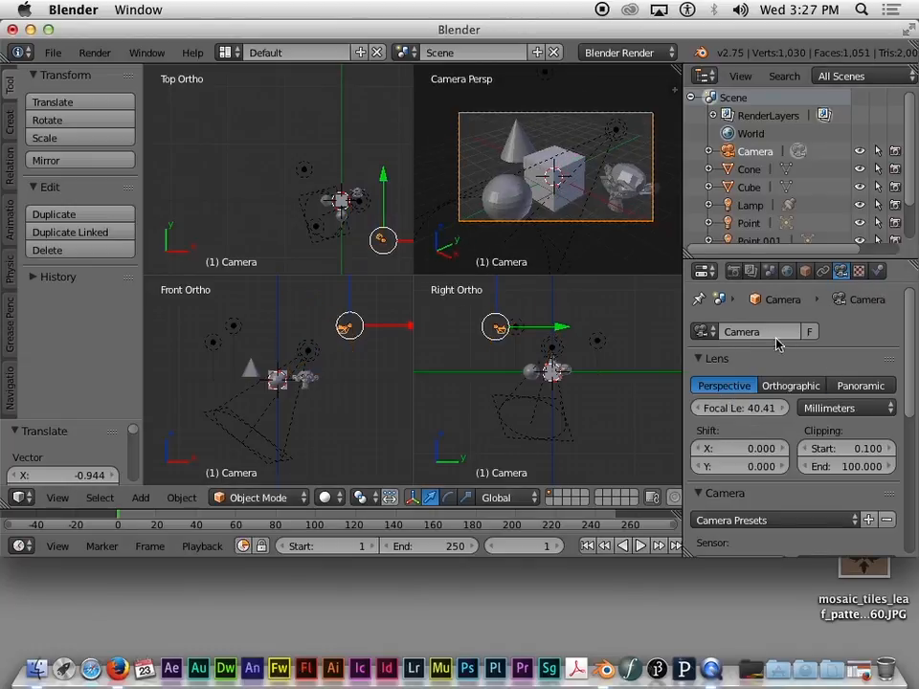
Step: In the Render properties, set Display to New Window
{"action": "left_click", "coordinate": [734, 271]}
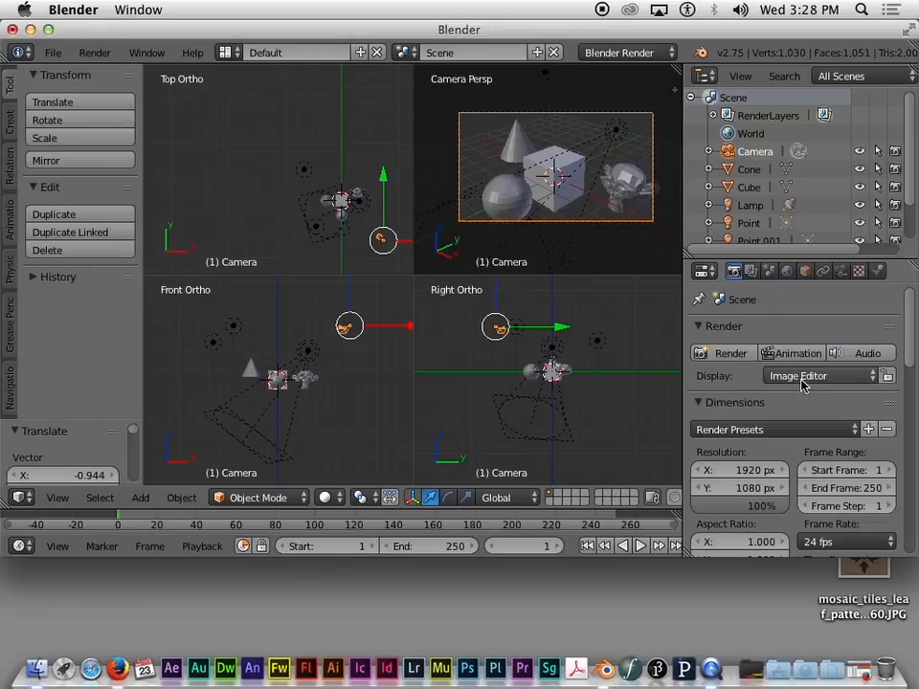
{"action": "left_click", "coordinate": [835, 378]}
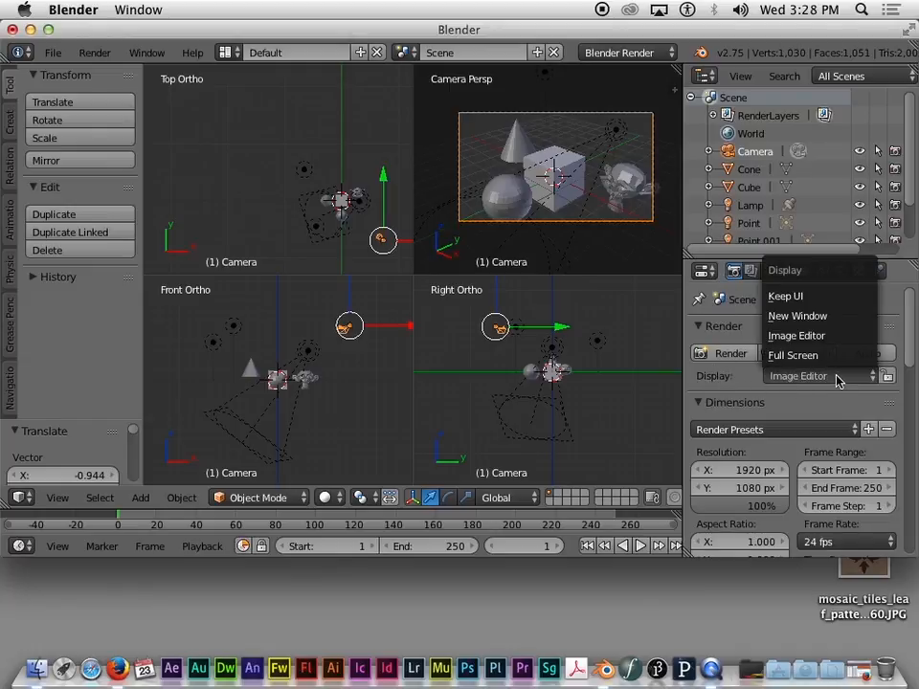
{"action": "left_click", "coordinate": [795, 315]}
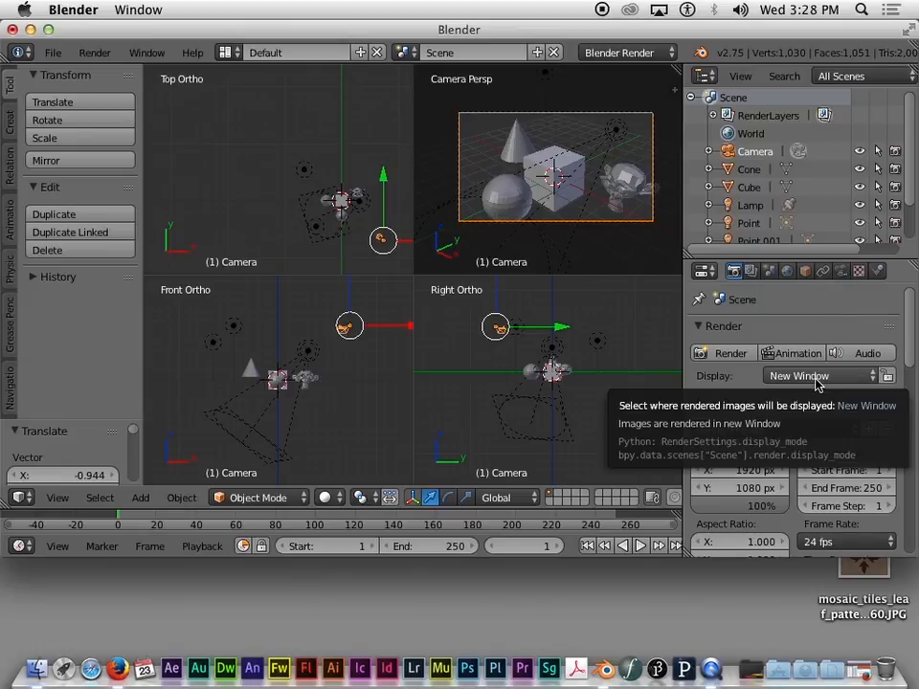
{"action": "left_click", "coordinate": [829, 381]}
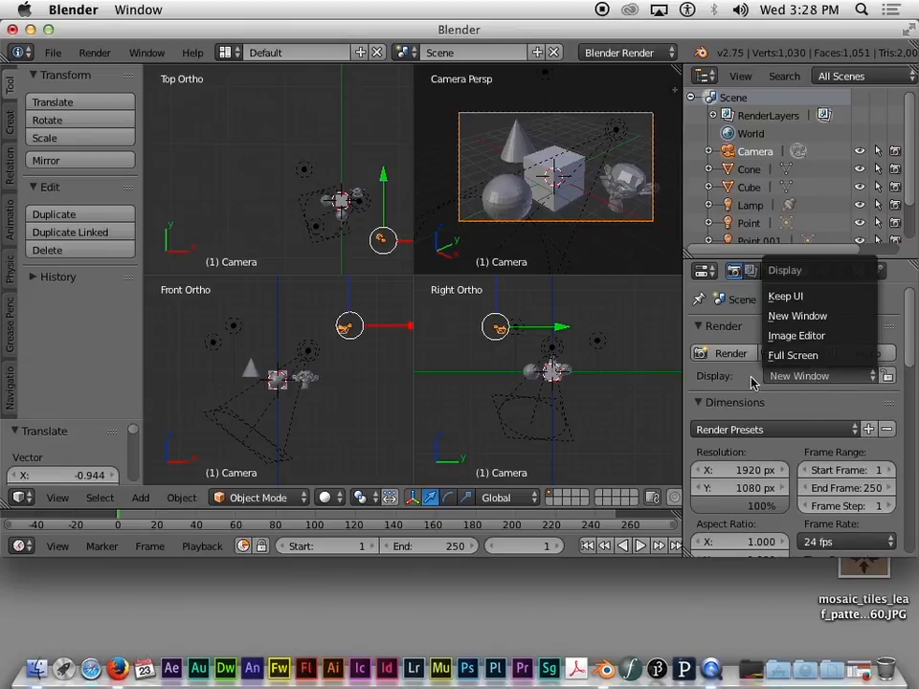
{"action": "left_click", "coordinate": [799, 317]}
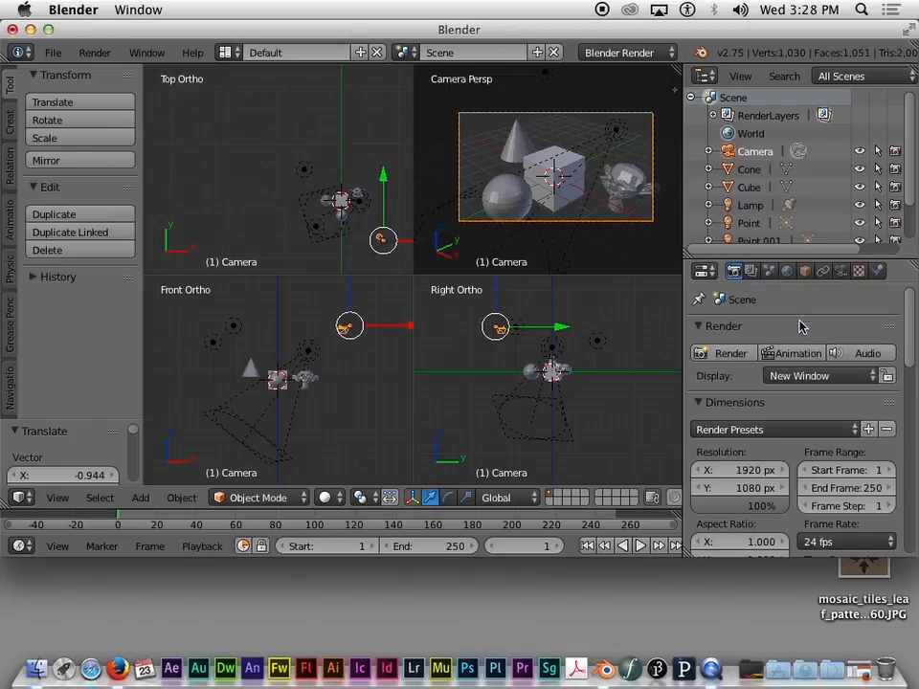
Step: Render the camera view of the pink- and green-lit objects, inspect it, then close the render window
{"action": "left_click", "coordinate": [718, 354]}
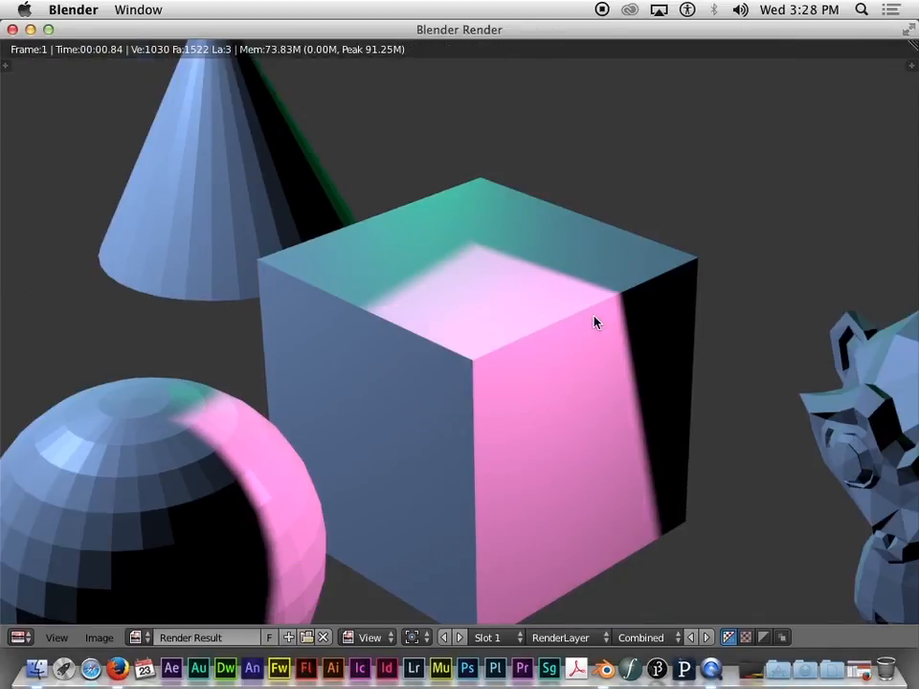
{"action": "scroll", "coordinate": [595, 323], "scroll_direction": "up", "scroll_amount": 4}
{"action": "scroll", "coordinate": [596, 322], "scroll_direction": "down", "scroll_amount": 8}
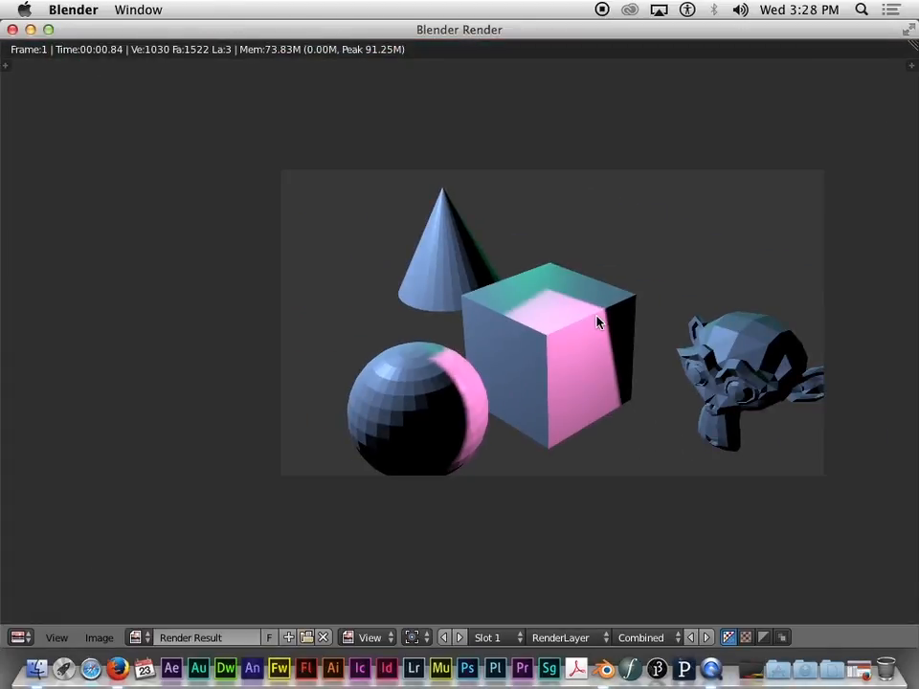
{"action": "scroll", "coordinate": [597, 323], "scroll_direction": "up", "scroll_amount": 4}
{"action": "scroll", "coordinate": [598, 324], "scroll_direction": "down", "scroll_amount": 4}
{"action": "scroll", "coordinate": [597, 323], "scroll_direction": "up", "scroll_amount": 2}
{"action": "scroll", "coordinate": [597, 323], "scroll_direction": "down", "scroll_amount": 2}
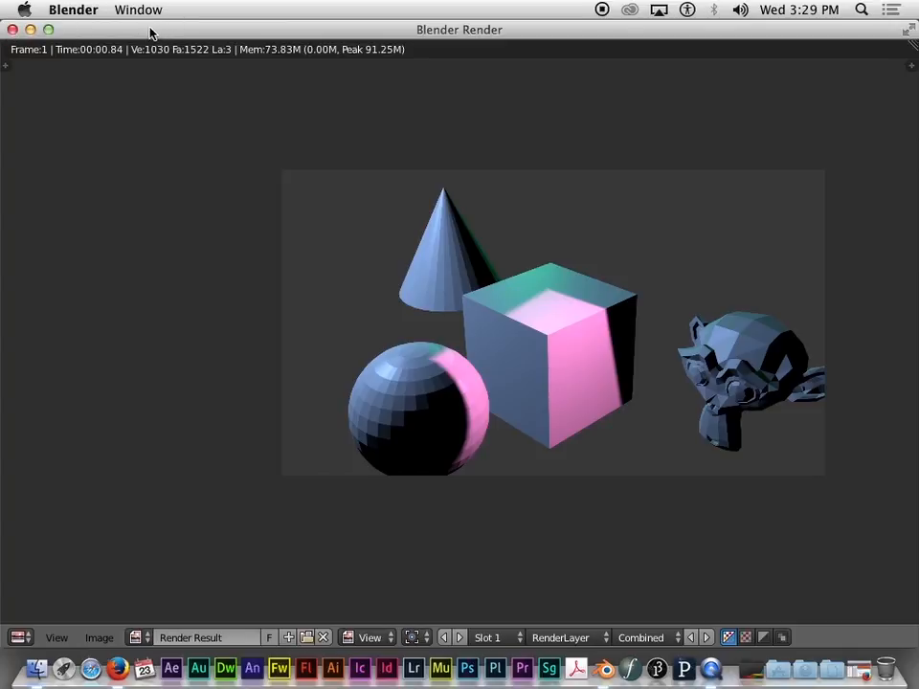
{"action": "left_click", "coordinate": [12, 32]}
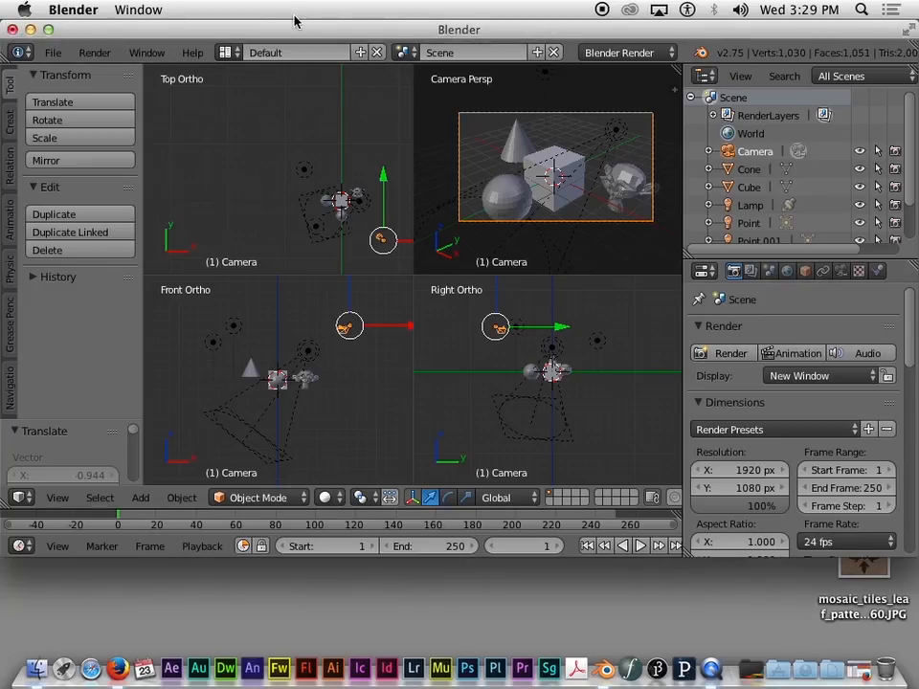
Step: Set the render Display back to Image Editor
{"action": "left_click", "coordinate": [831, 376]}
{"action": "left_click", "coordinate": [832, 377]}
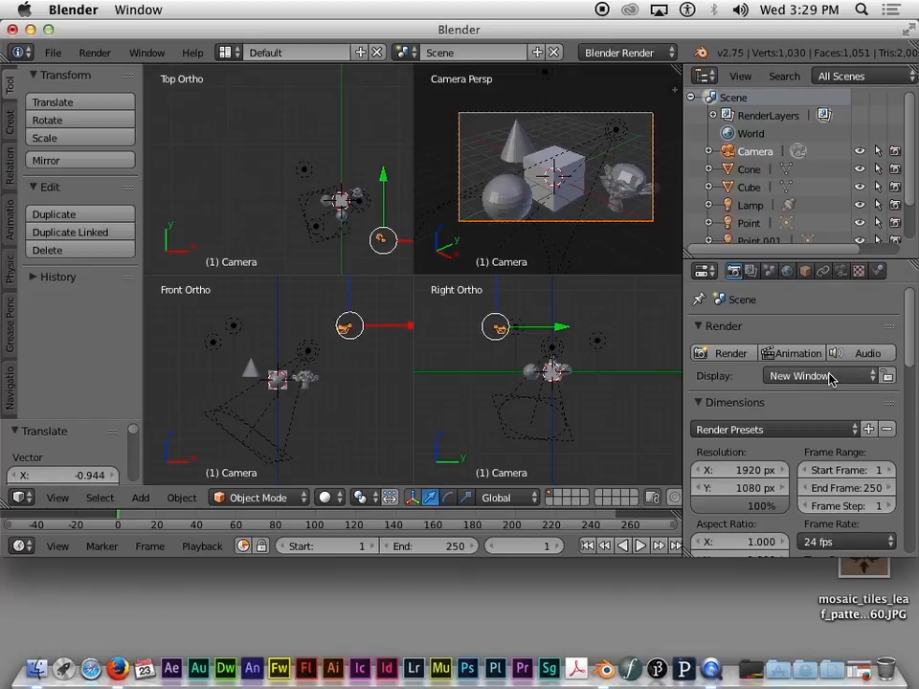
{"action": "left_click", "coordinate": [829, 378]}
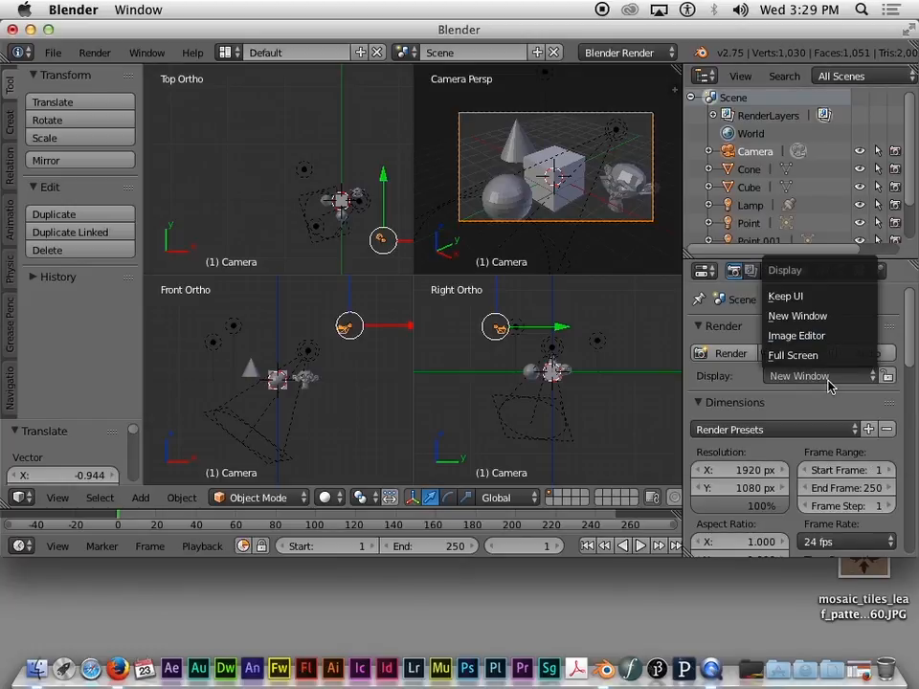
{"action": "left_click", "coordinate": [803, 337]}
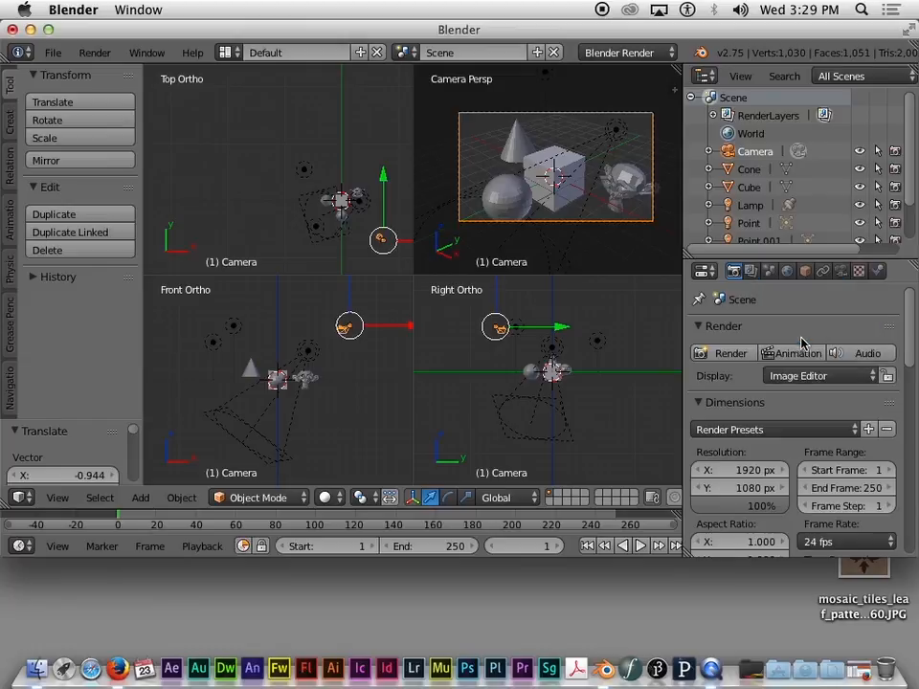
Step: Render the scene into the image editor, then switch that area back to 3D View
{"action": "left_click", "coordinate": [719, 354]}
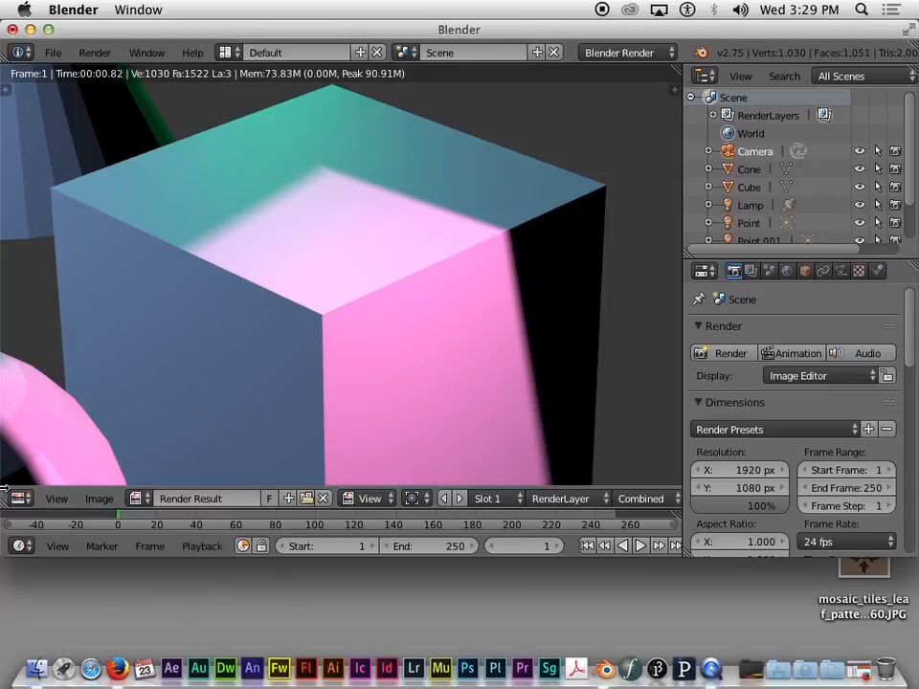
{"action": "left_click", "coordinate": [16, 498]}
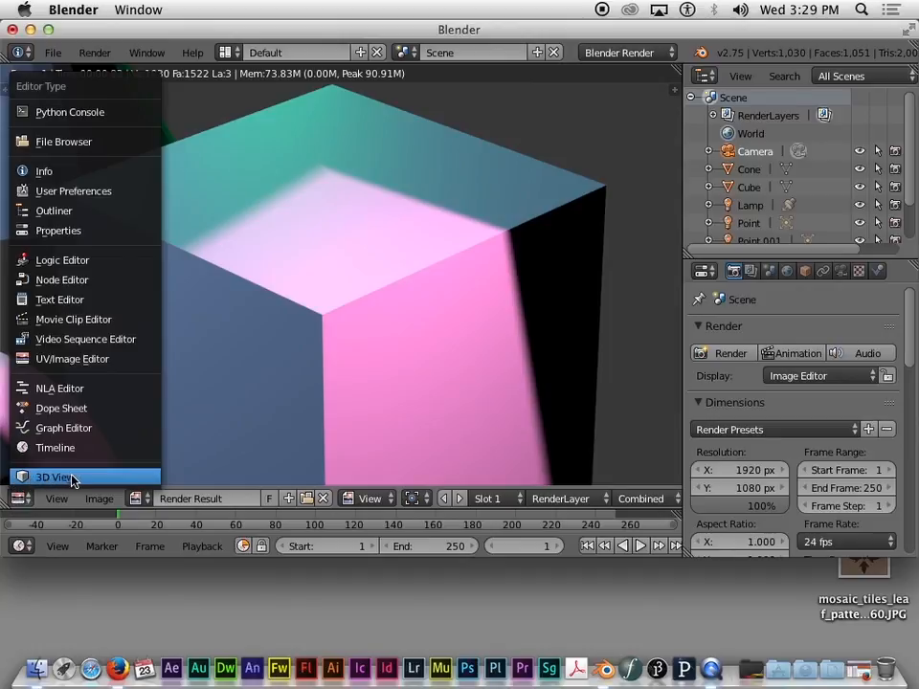
{"action": "left_click", "coordinate": [50, 478]}
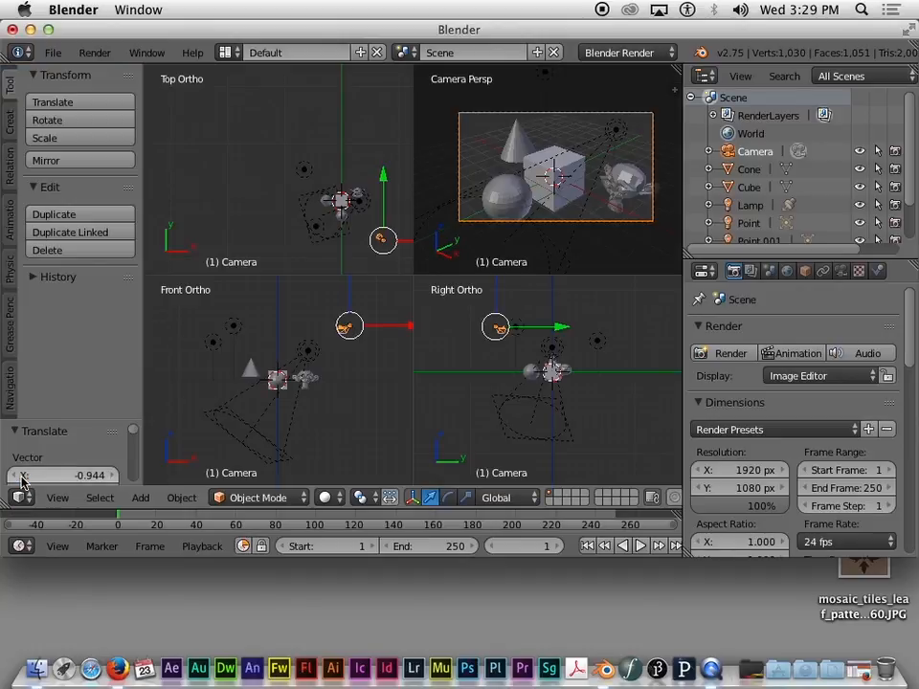